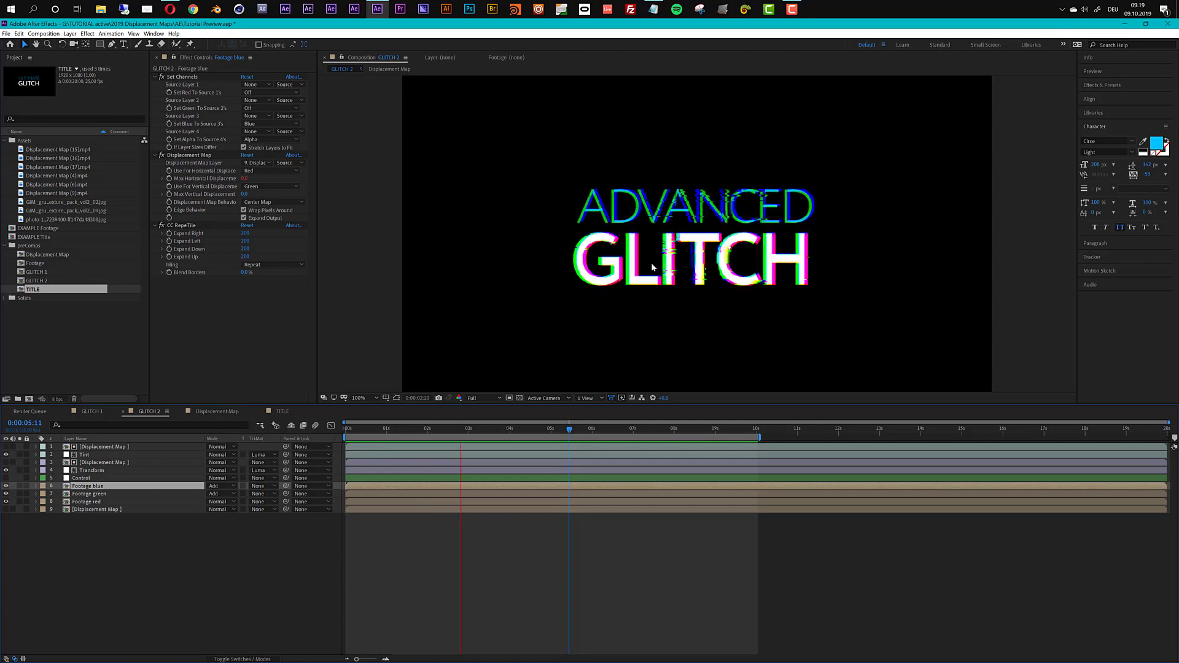
Solo the Displacement Map (4).mp4 layer in the Displacement Map composition and preview the resulting glitch in GLITCH 1
{"action": "scroll", "coordinate": [689, 259], "scroll_direction": "up", "scroll_amount": 2}
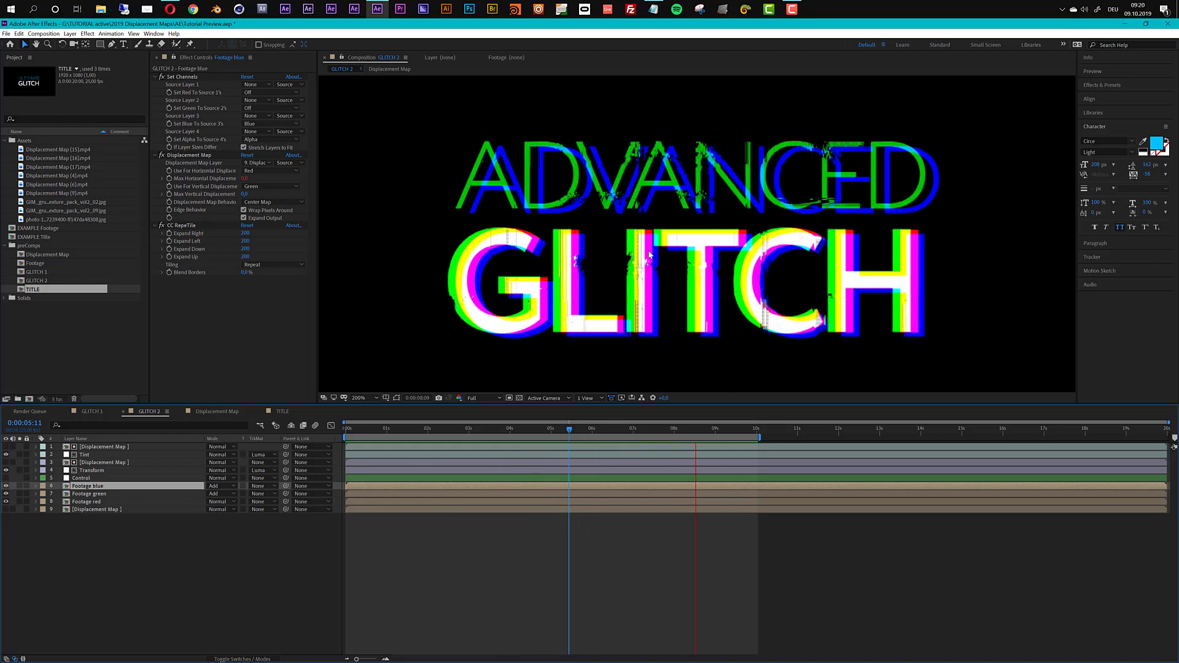
{"action": "left_click", "coordinate": [91, 411]}
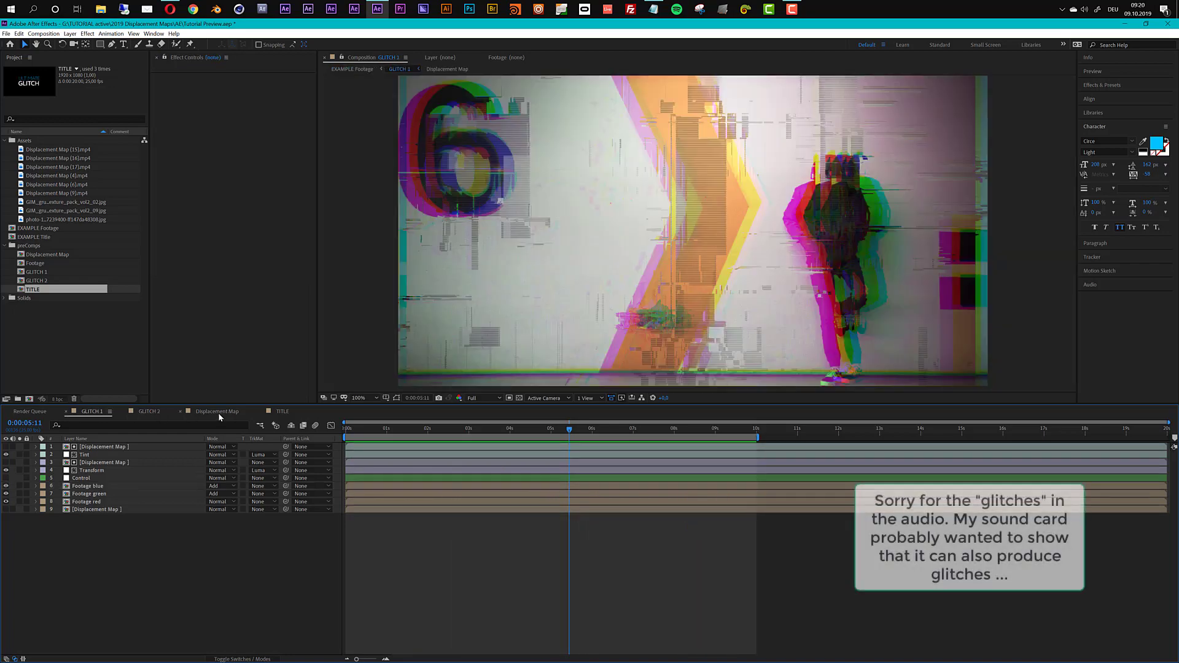
{"action": "left_click", "coordinate": [219, 412]}
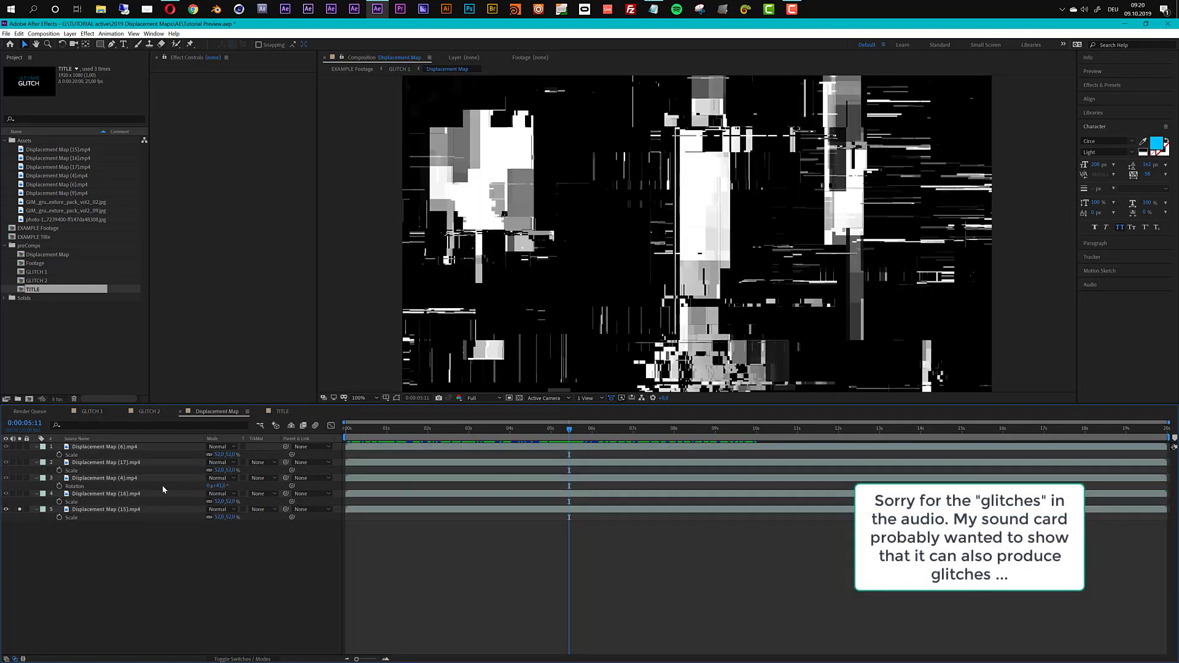
{"action": "left_click", "coordinate": [20, 477], "text": "alt"}
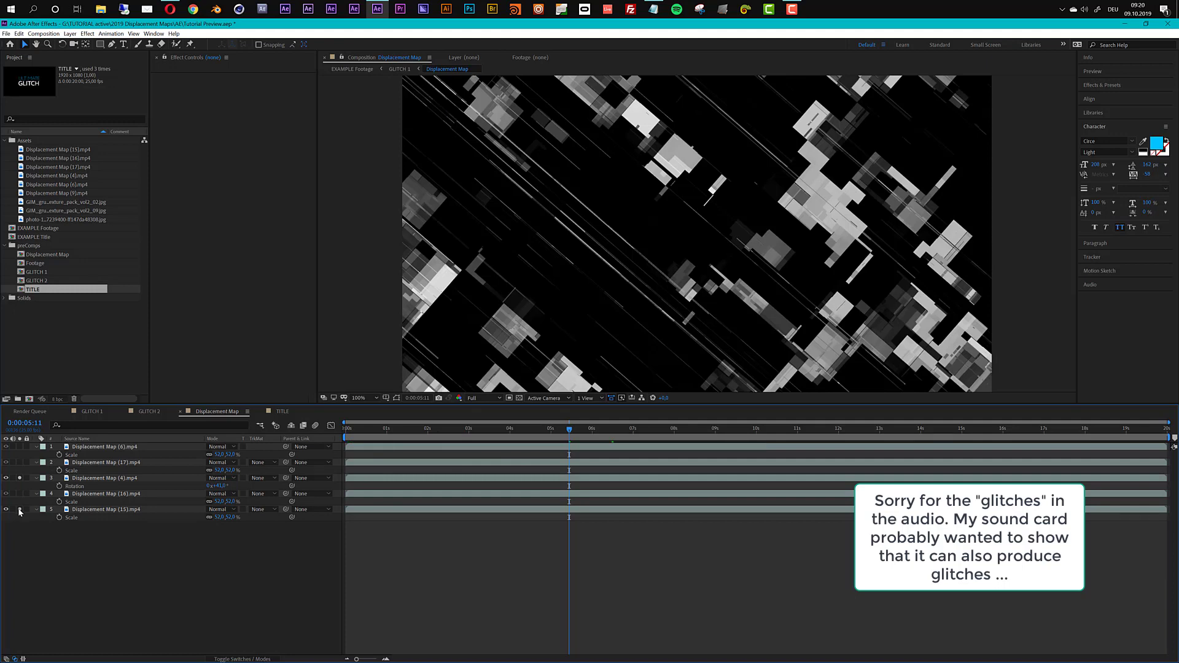
{"action": "left_click", "coordinate": [92, 411]}
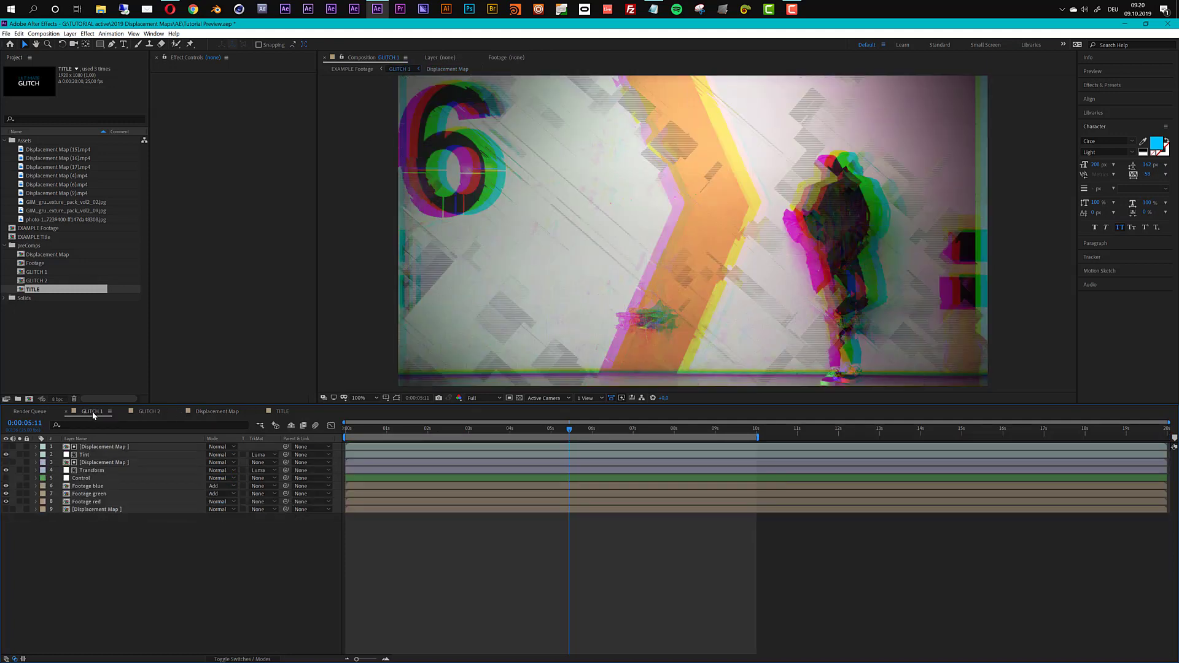
{"action": "key", "text": "space"}
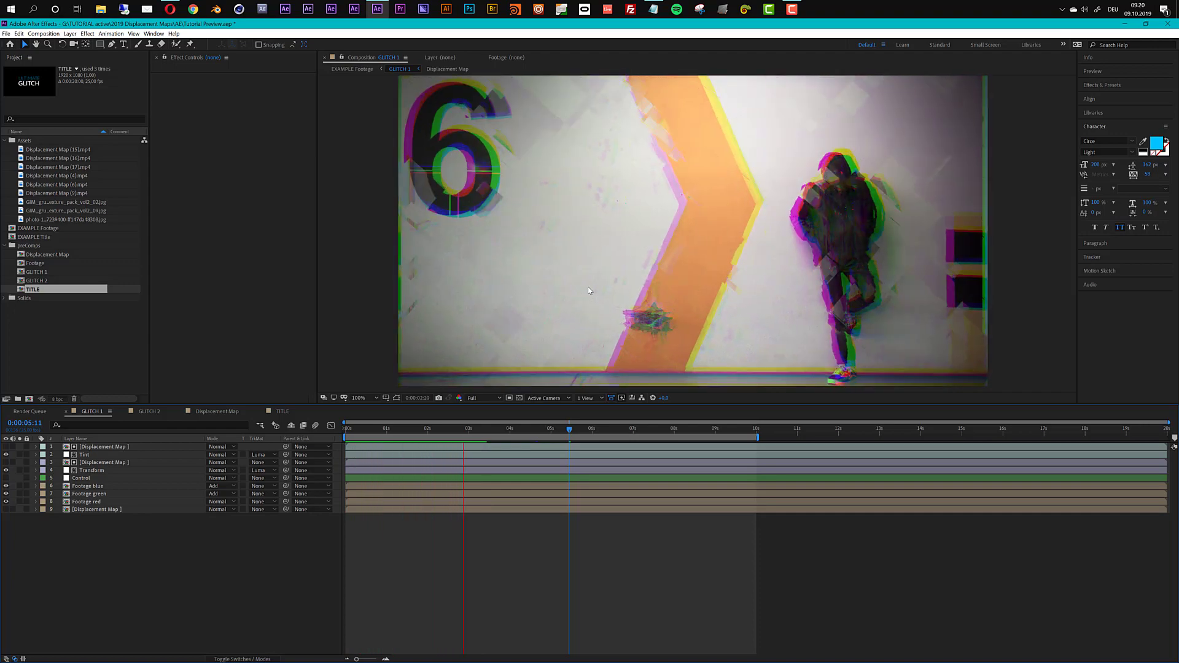
{"action": "key", "text": "space"}
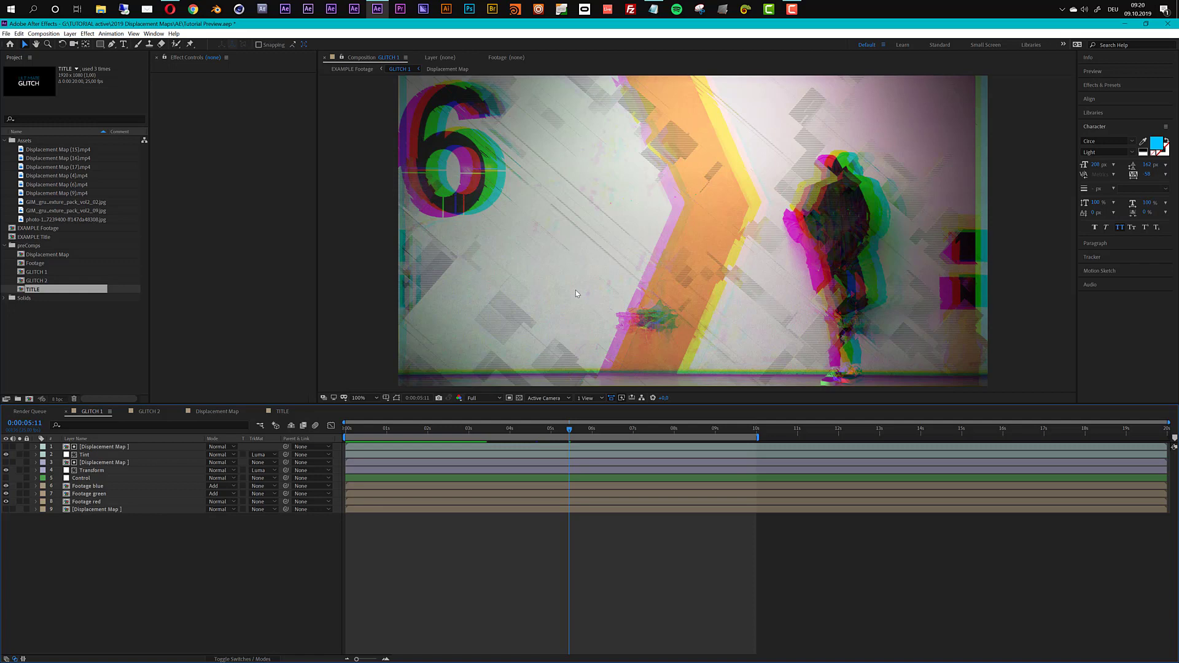
Switch to the Opera browser and watch the Urban Glitch Promo 4K preview video in full screen, returning to the page
{"action": "left_click", "coordinate": [171, 9]}
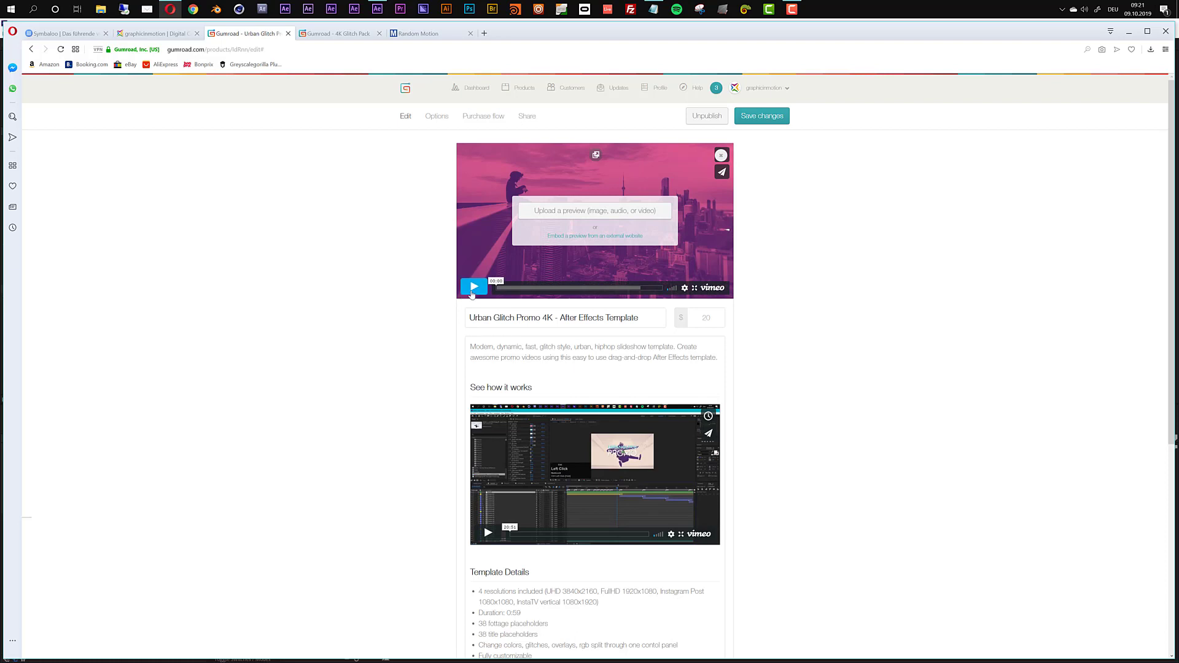
{"action": "left_click", "coordinate": [473, 292]}
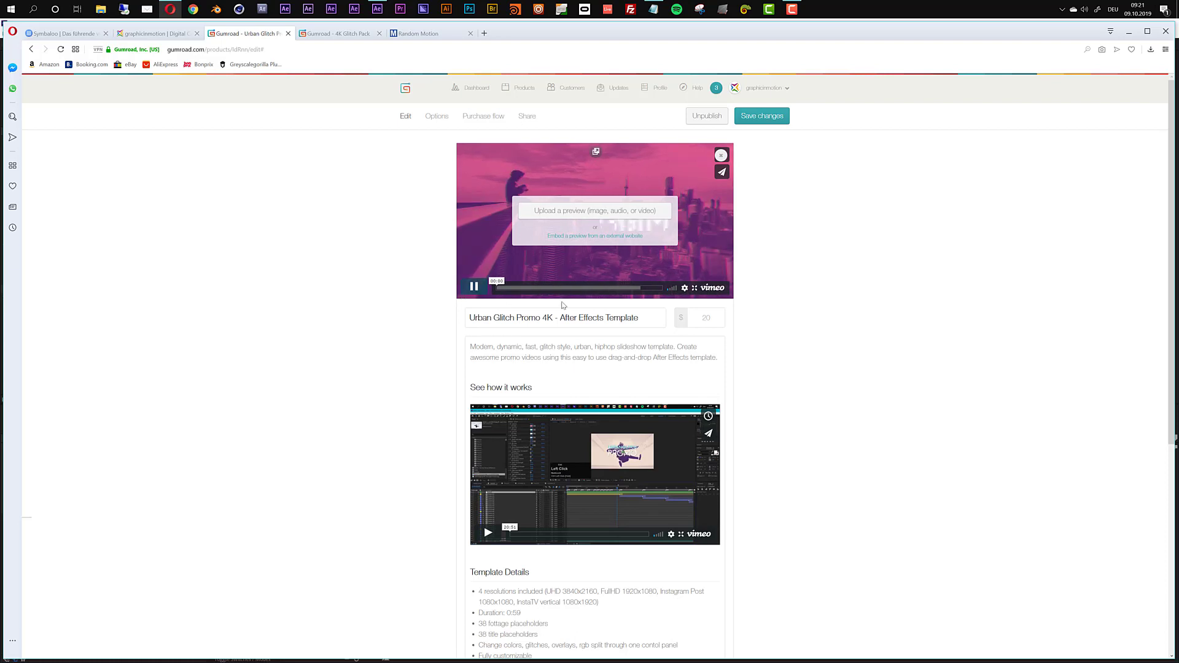
{"action": "left_click", "coordinate": [693, 288]}
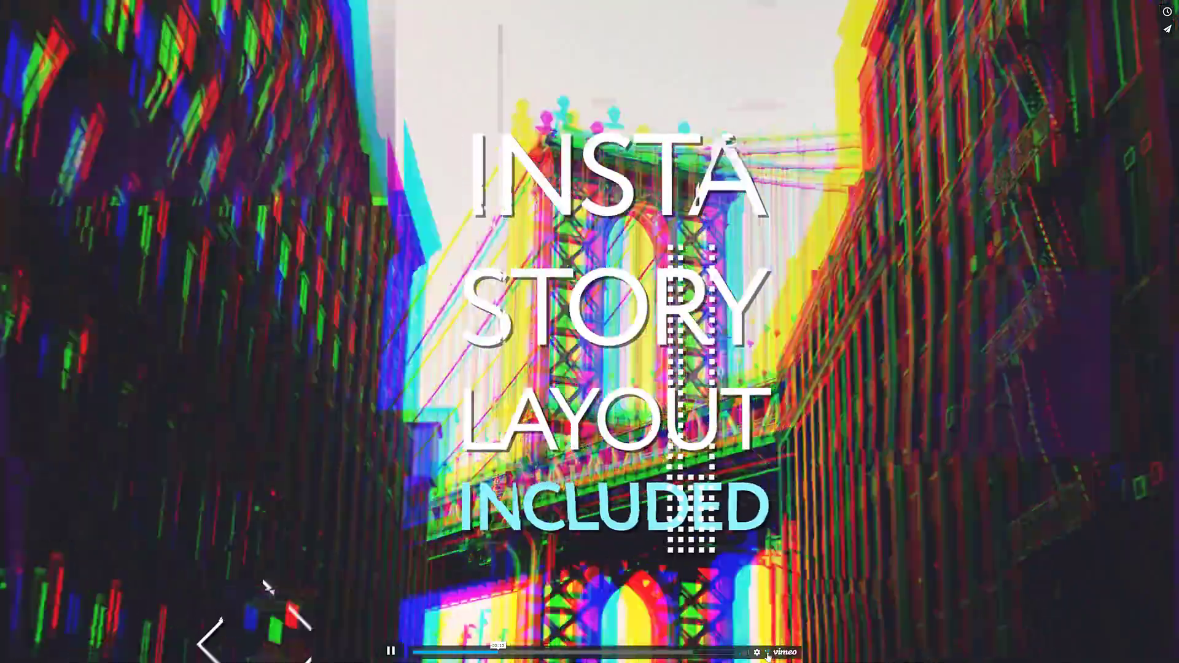
{"action": "left_click", "coordinate": [768, 656]}
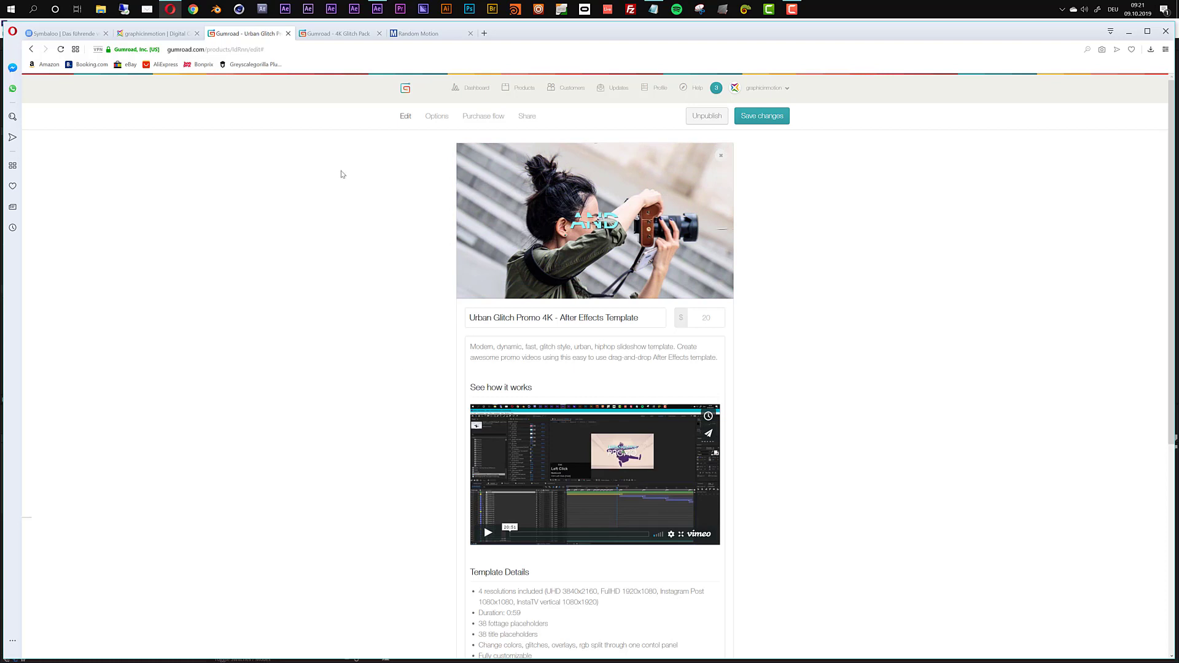
Open the 4K Glitch Pack product page and replay its preview video in full screen, returning to the page
{"action": "left_click", "coordinate": [322, 35]}
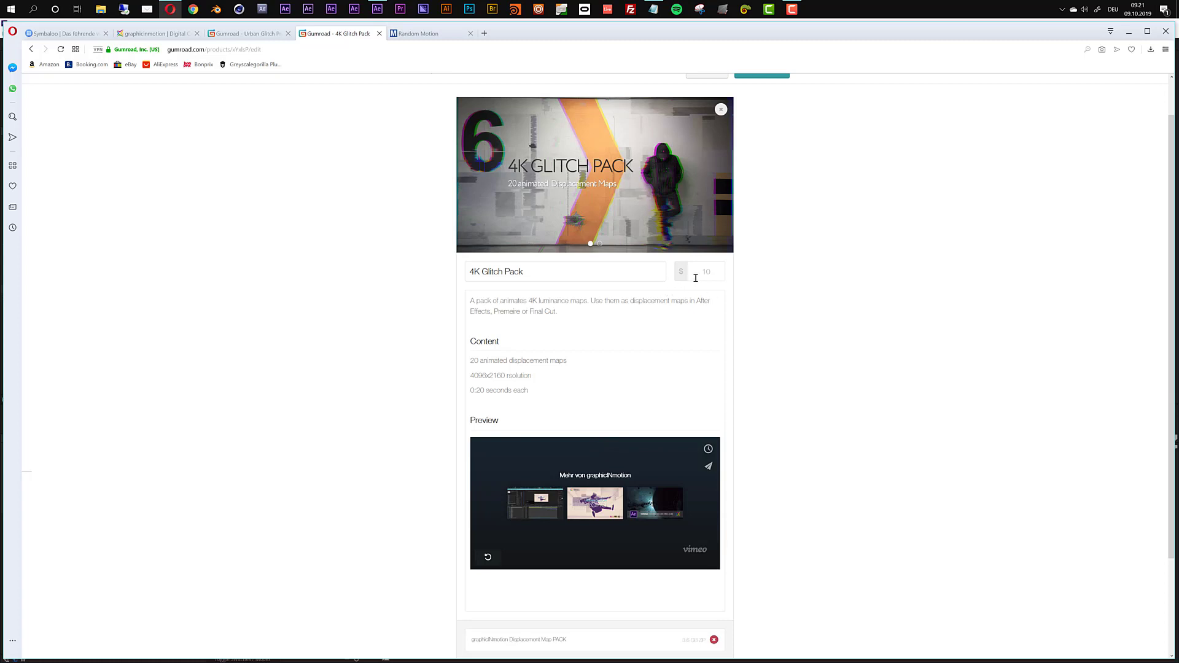
{"action": "left_click", "coordinate": [488, 557]}
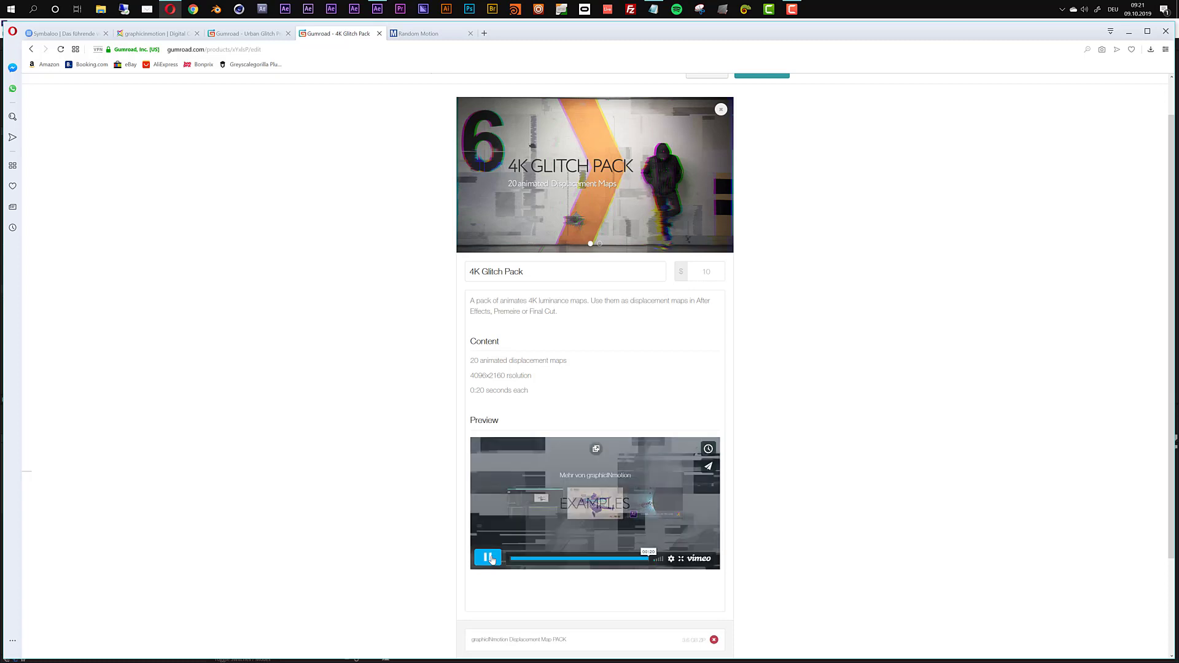
{"action": "left_click", "coordinate": [681, 559]}
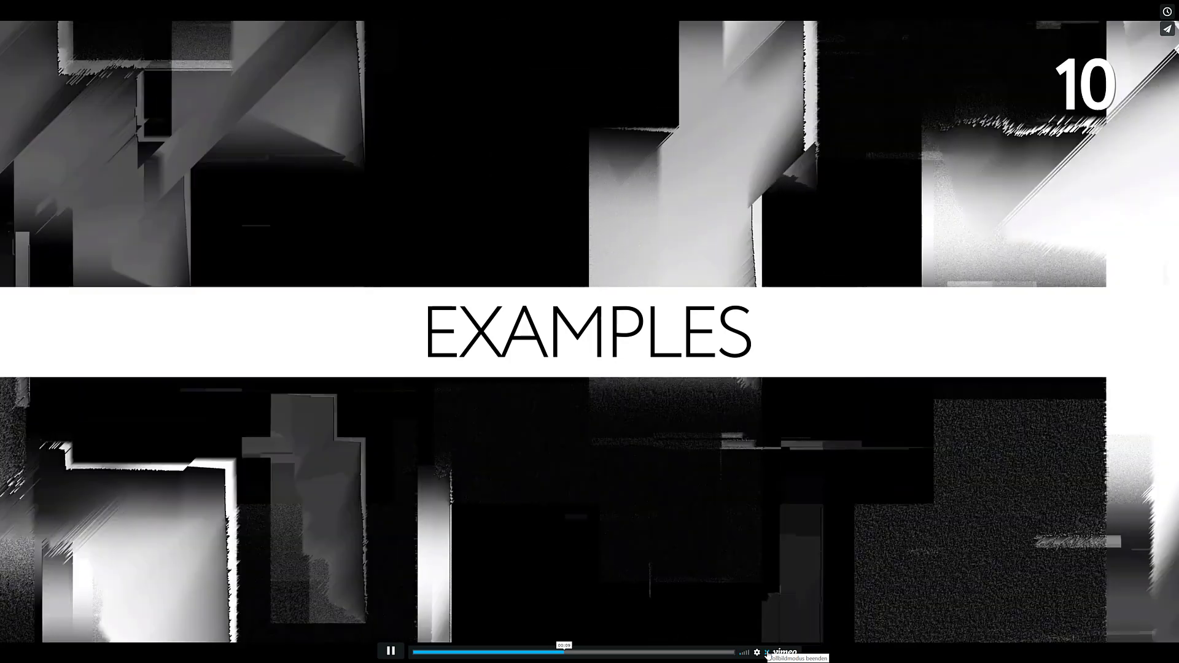
{"action": "left_click", "coordinate": [767, 653]}
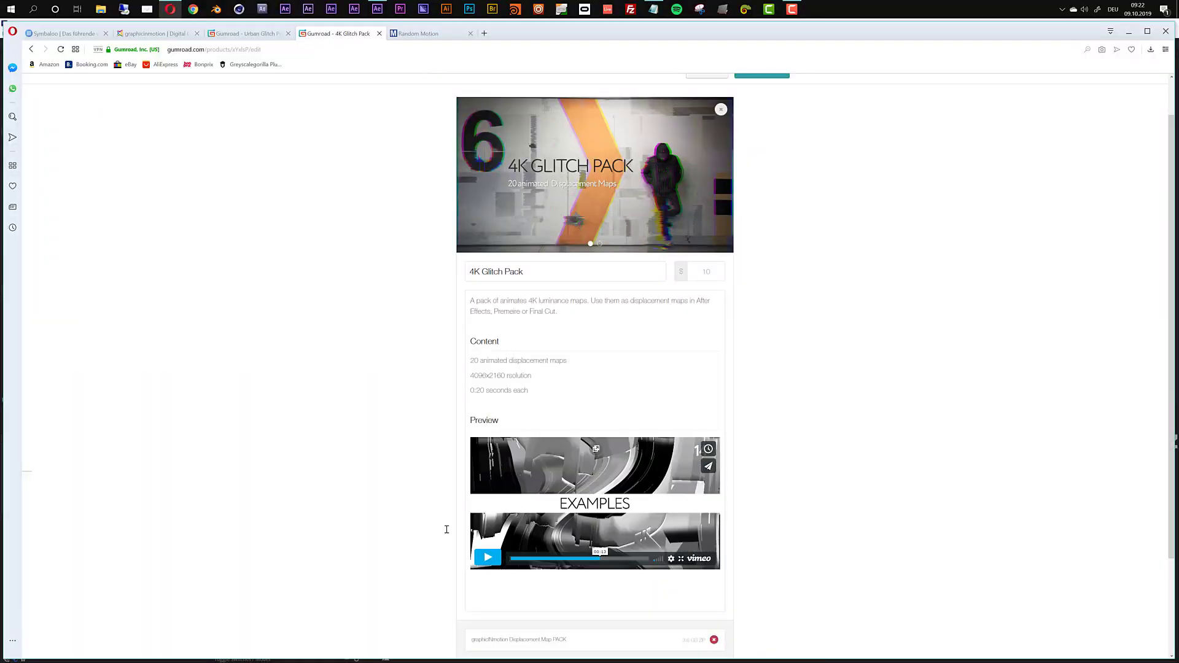
Switch back to After Effects and start a new project, discarding the changes to Tutorial Preview.aep
{"action": "left_click", "coordinate": [377, 10]}
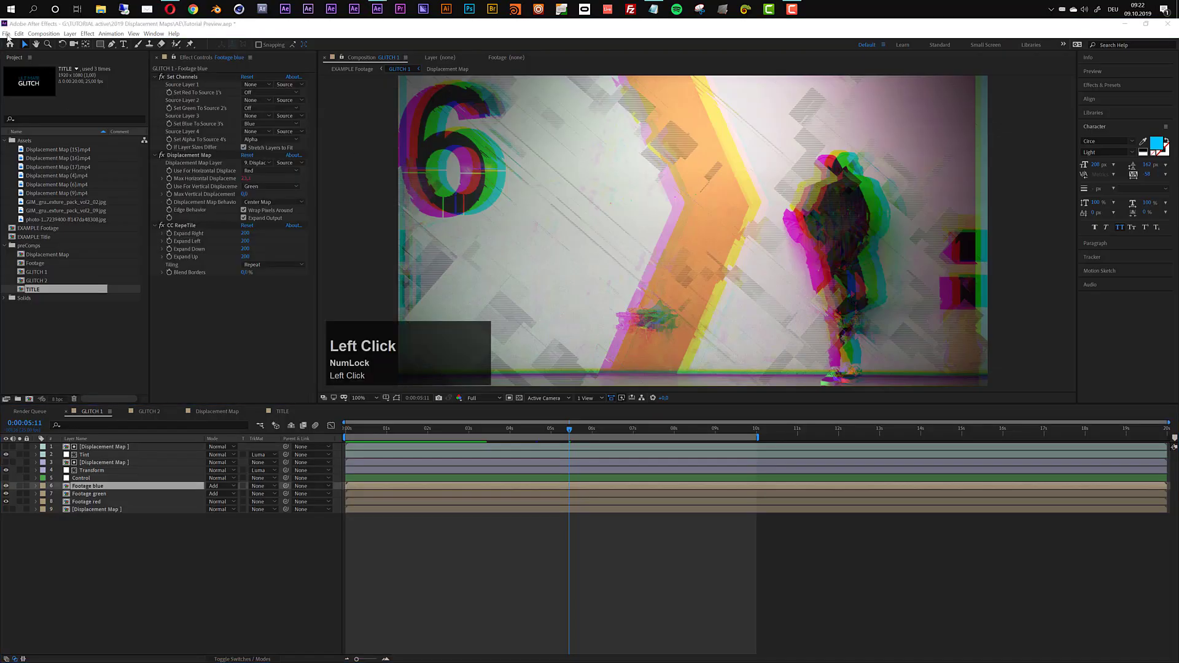
{"action": "left_click", "coordinate": [7, 34]}
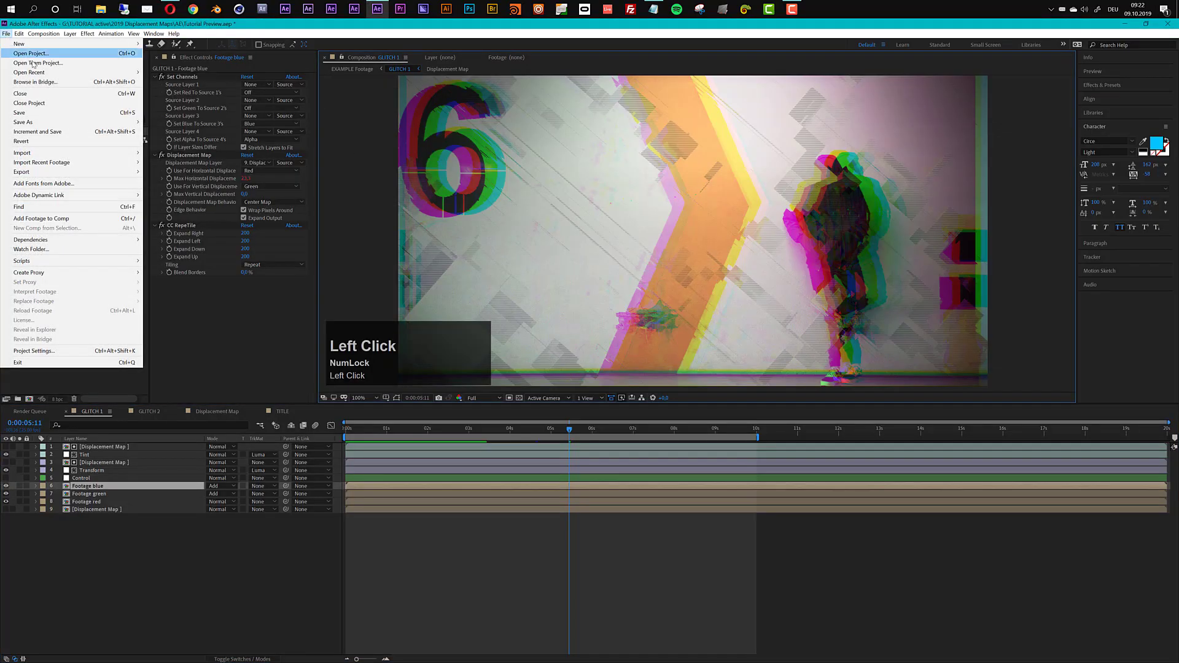
{"action": "left_click", "coordinate": [161, 45]}
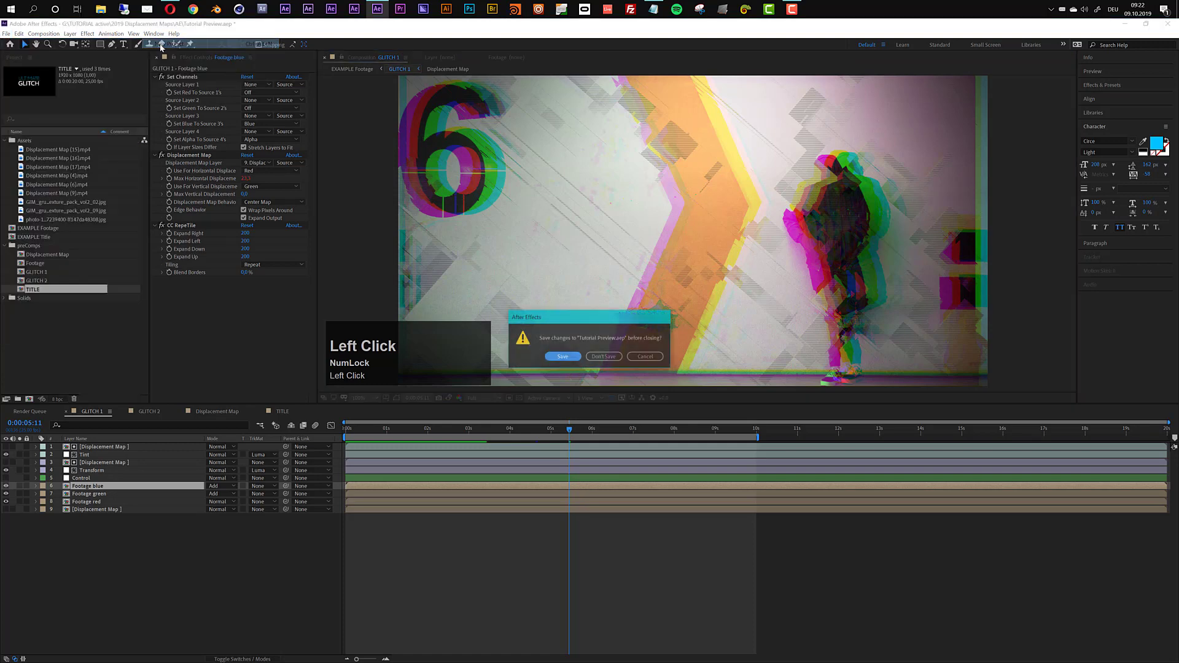
{"action": "left_click", "coordinate": [602, 357]}
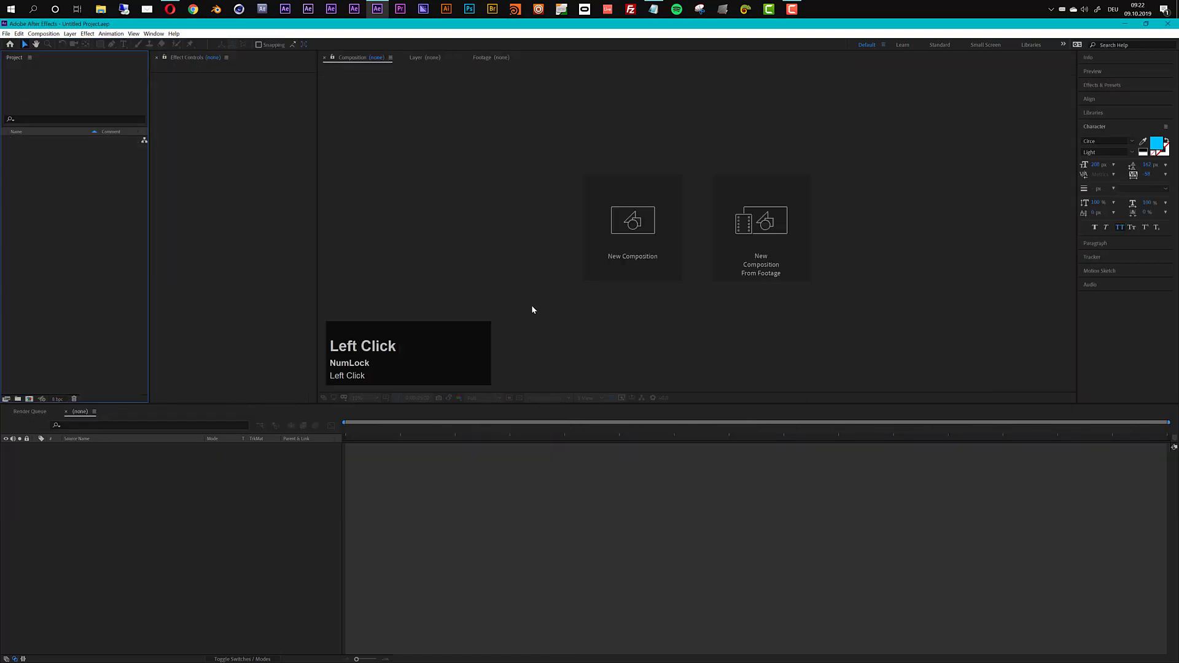
Create a new composition named Noise Map with the HDTV 1080 25 preset
{"action": "left_click", "coordinate": [639, 244]}
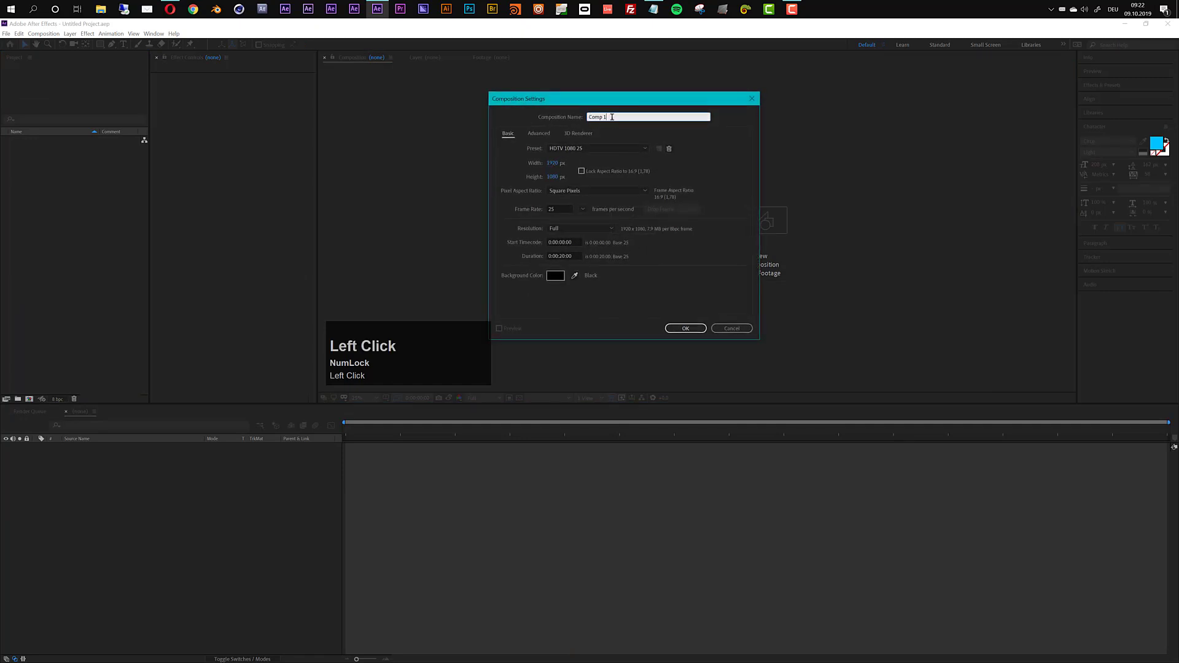
{"action": "left_click_drag", "start_coordinate": [611, 118], "coordinate": [574, 118]}
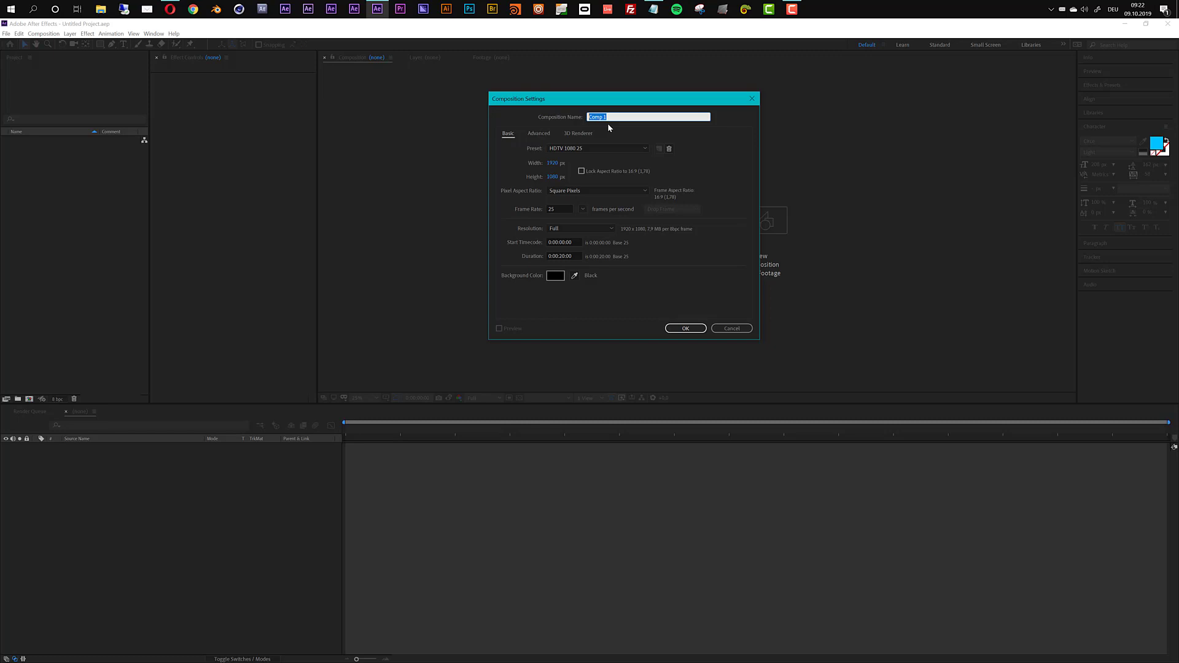
{"action": "type", "text": "Noise Ma"}
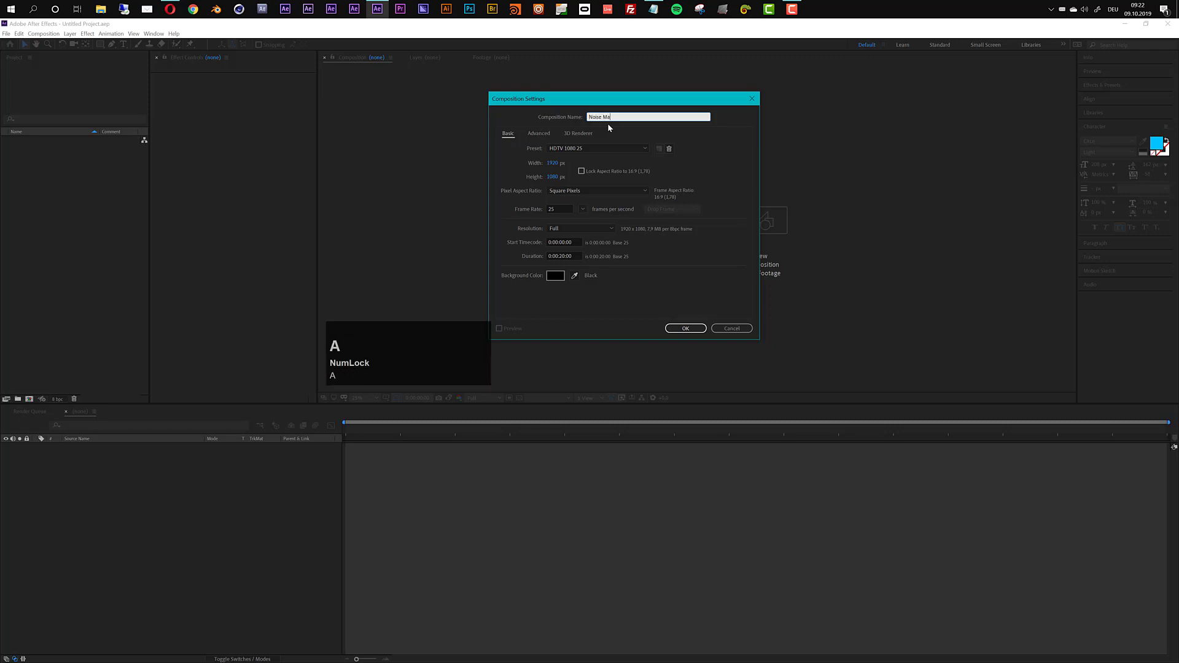
{"action": "type", "text": "p"}
{"action": "key", "text": "Return"}
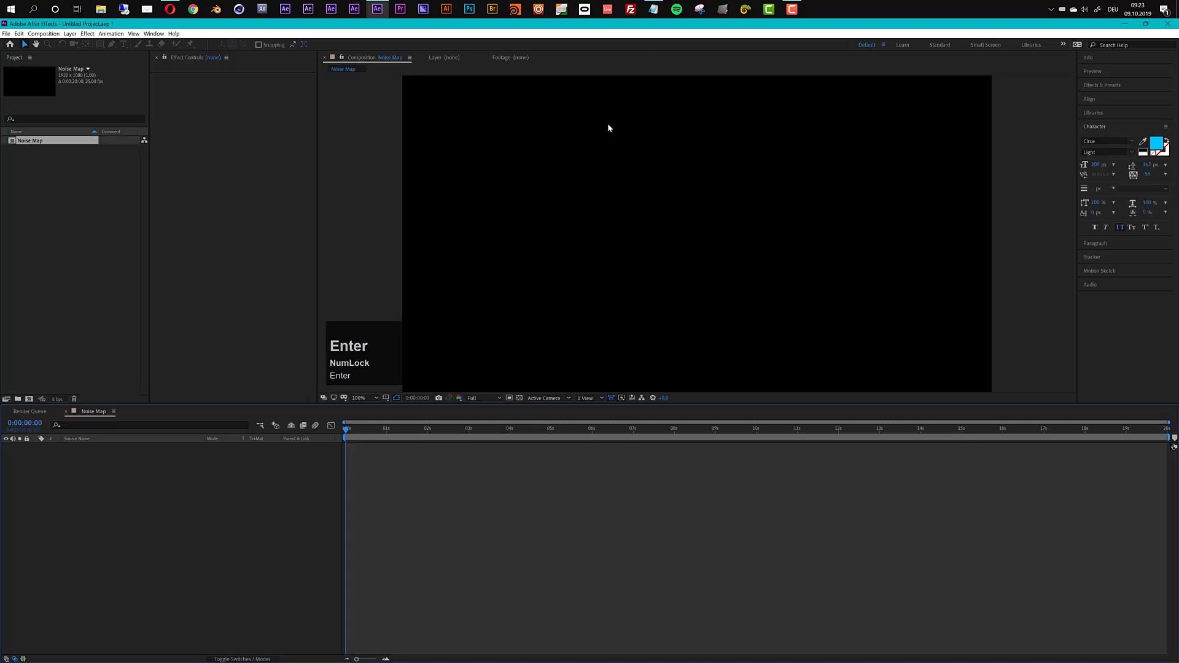
Add a white solid layer named Fractal 01 to the Noise Map composition
{"action": "left_click", "coordinate": [70, 33]}
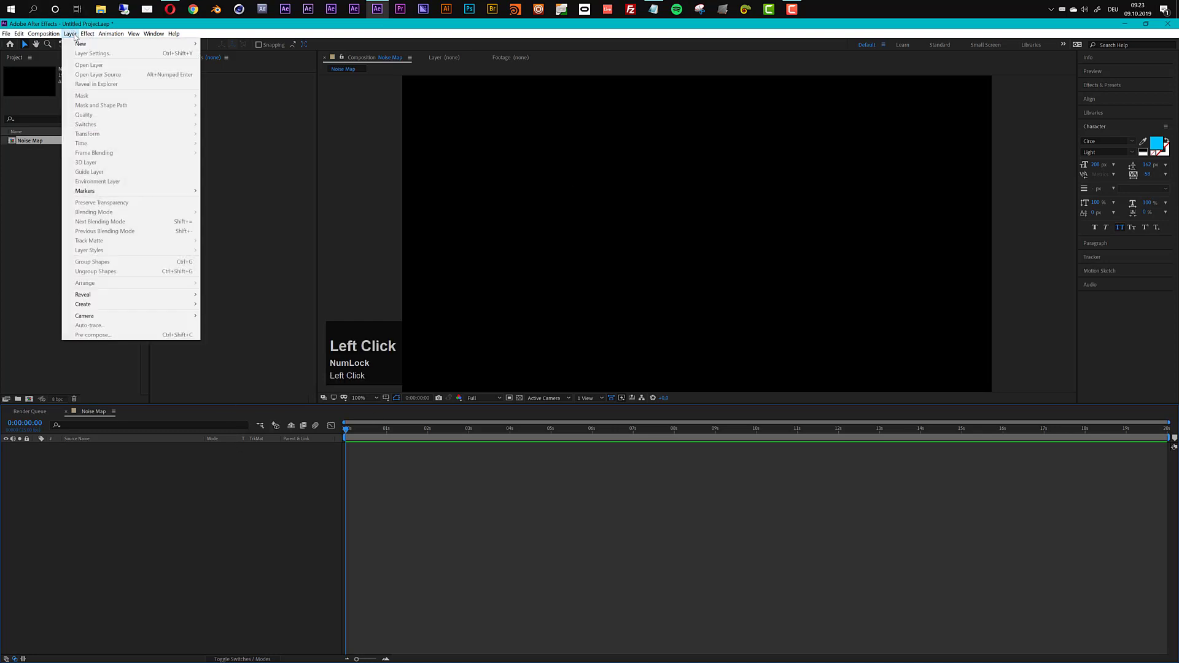
{"action": "mouse_move", "coordinate": [76, 44]}
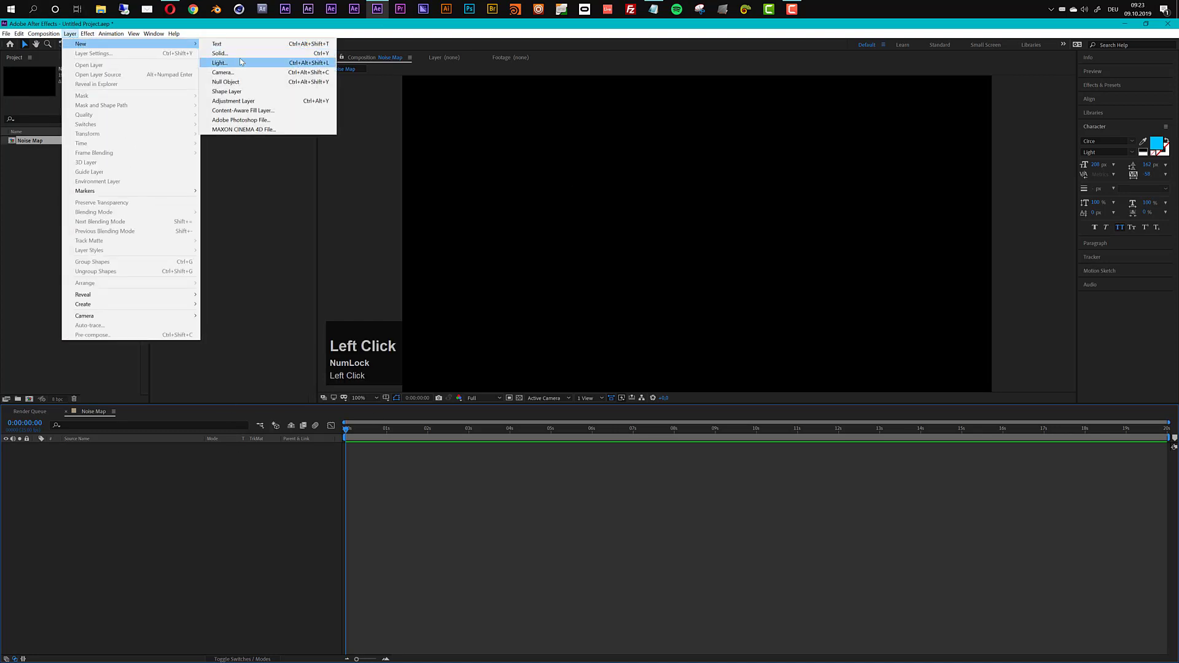
{"action": "left_click", "coordinate": [224, 54]}
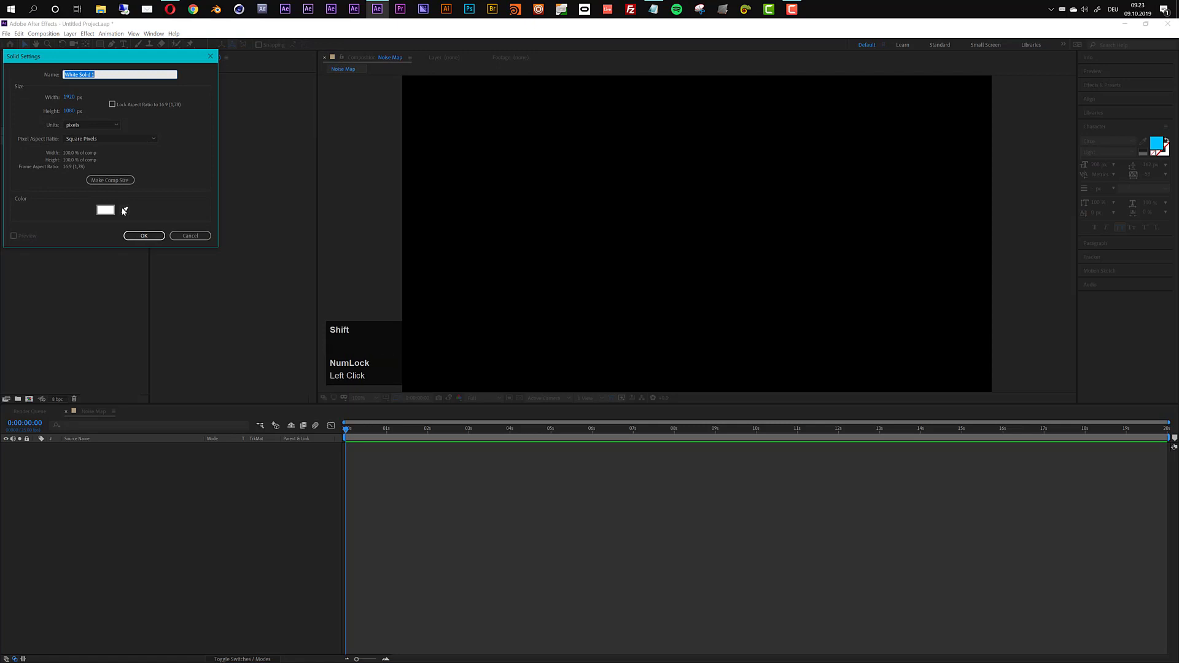
{"action": "type", "text": "Fractal 01"}
{"action": "key", "text": "Return"}
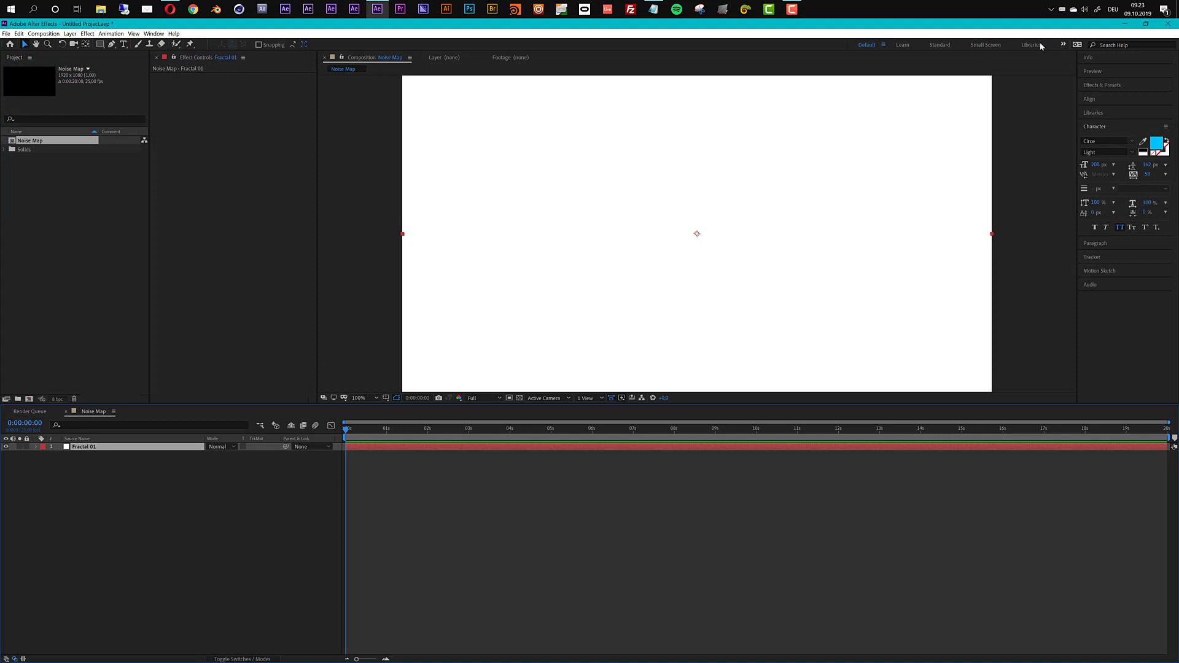
Switch to the Standard workspace, find the Fractal Noise effect and apply it to the Fractal 01 layer
{"action": "left_click", "coordinate": [940, 45]}
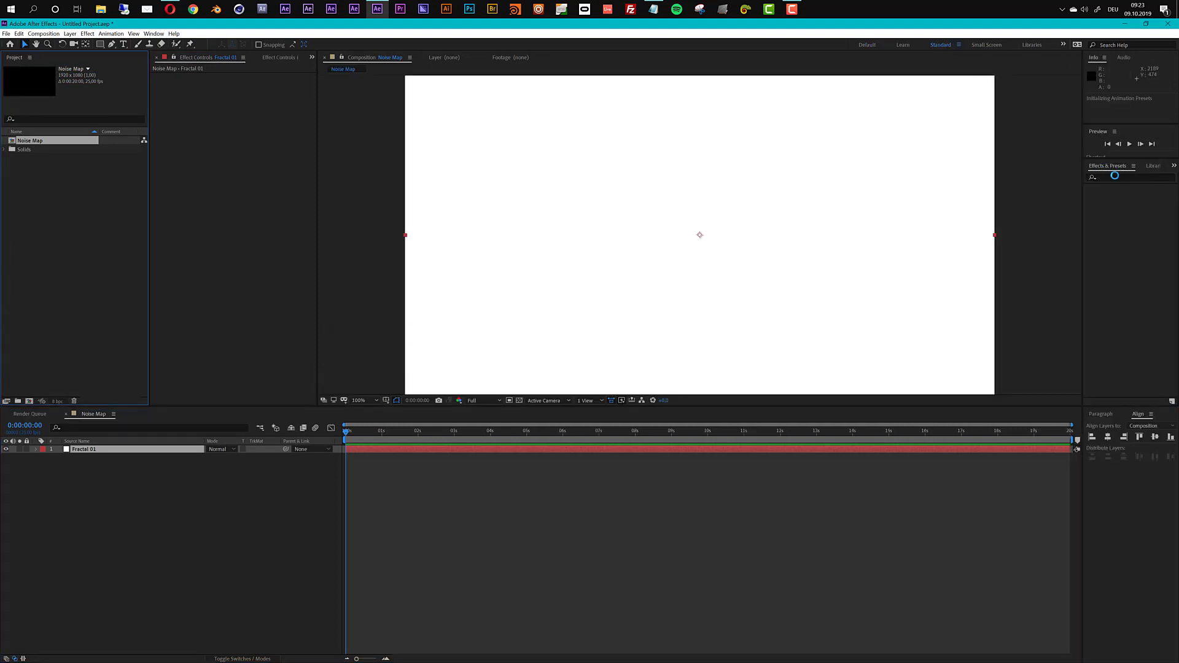
{"action": "left_click", "coordinate": [1116, 177]}
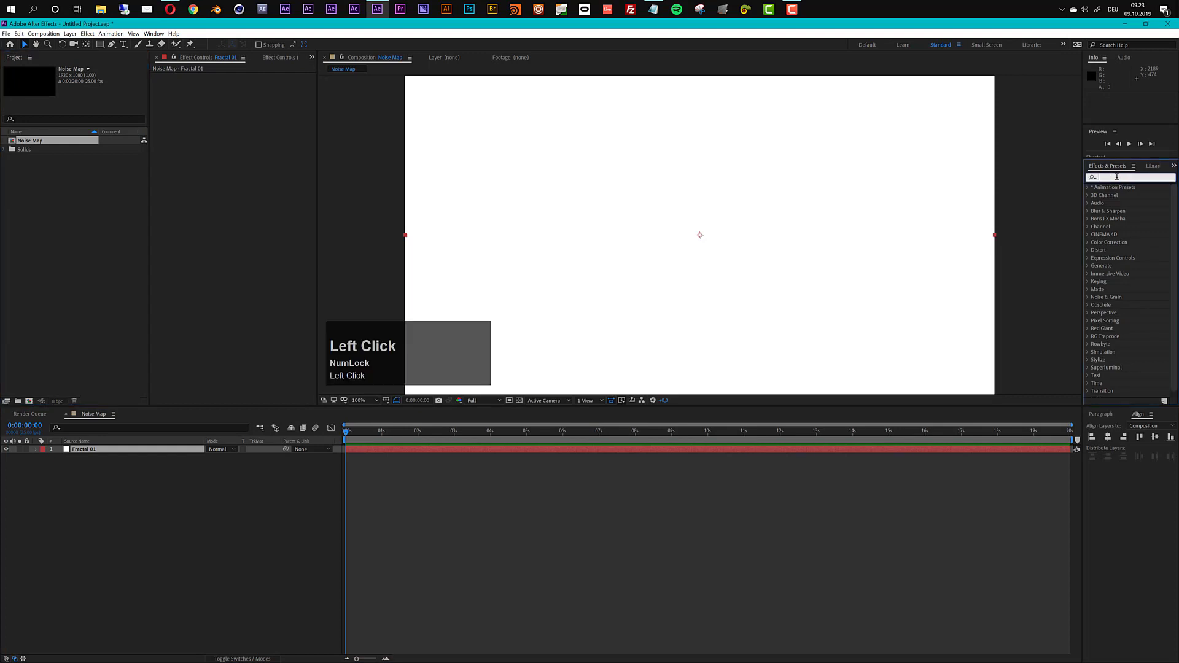
{"action": "type", "text": "fracta"}
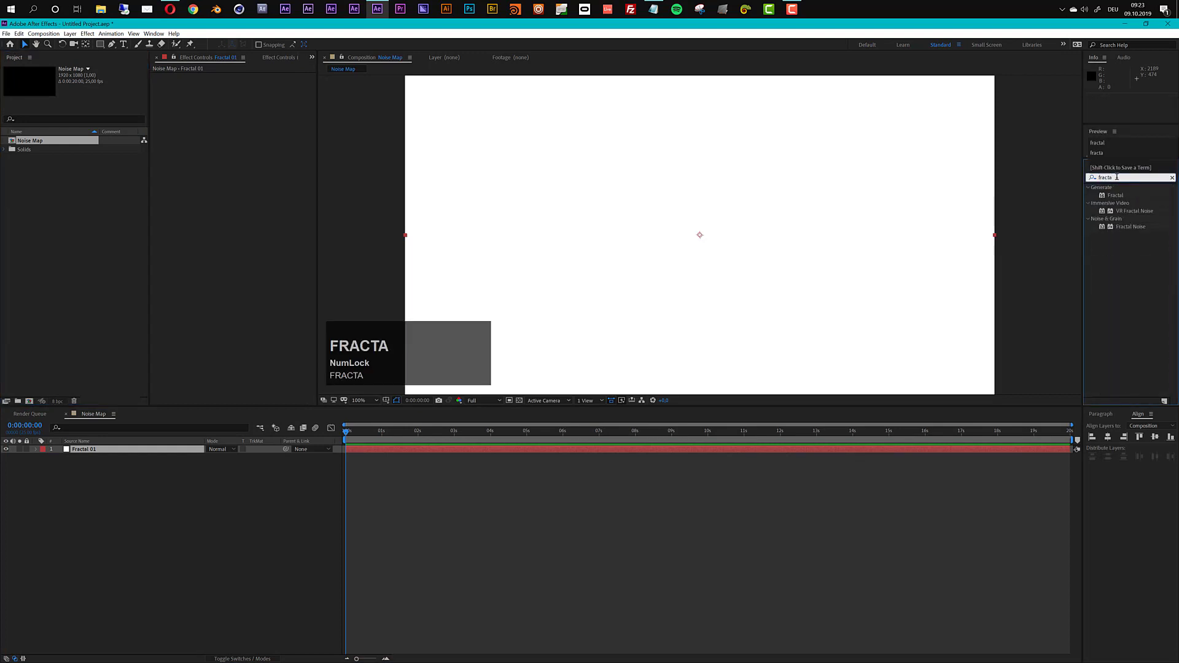
{"action": "left_click_drag", "start_coordinate": [1134, 225], "coordinate": [580, 452]}
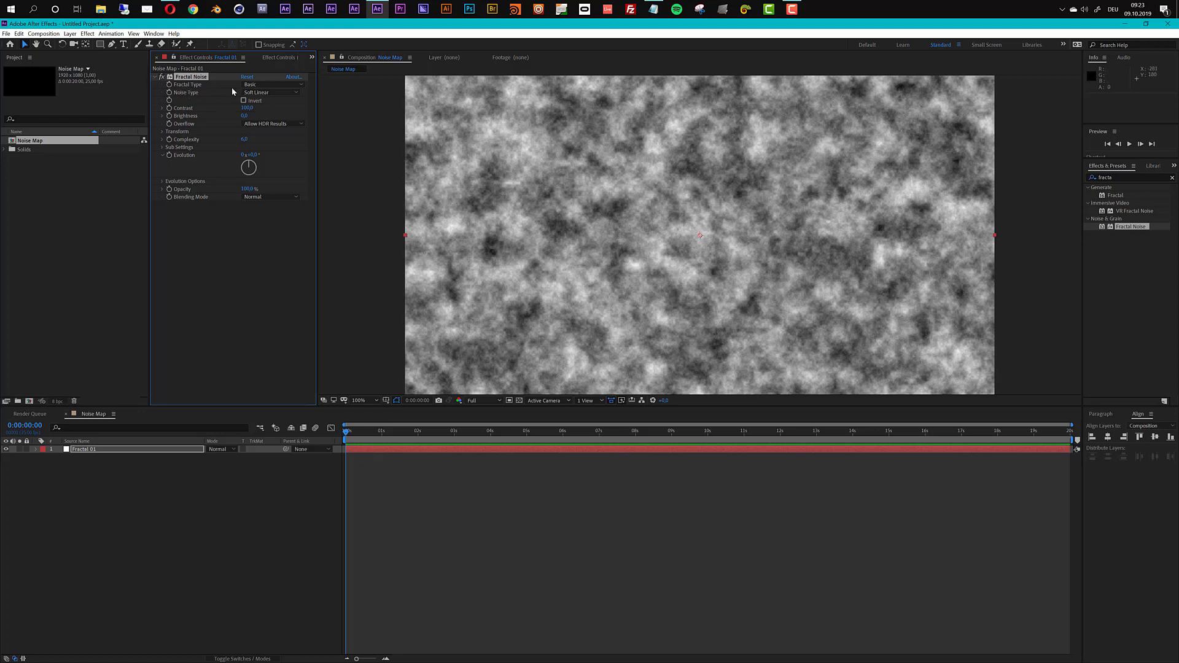
Configure the Fractal Noise effect with noise type Block, fractal type Swirly and complexity 1
{"action": "left_click", "coordinate": [262, 93]}
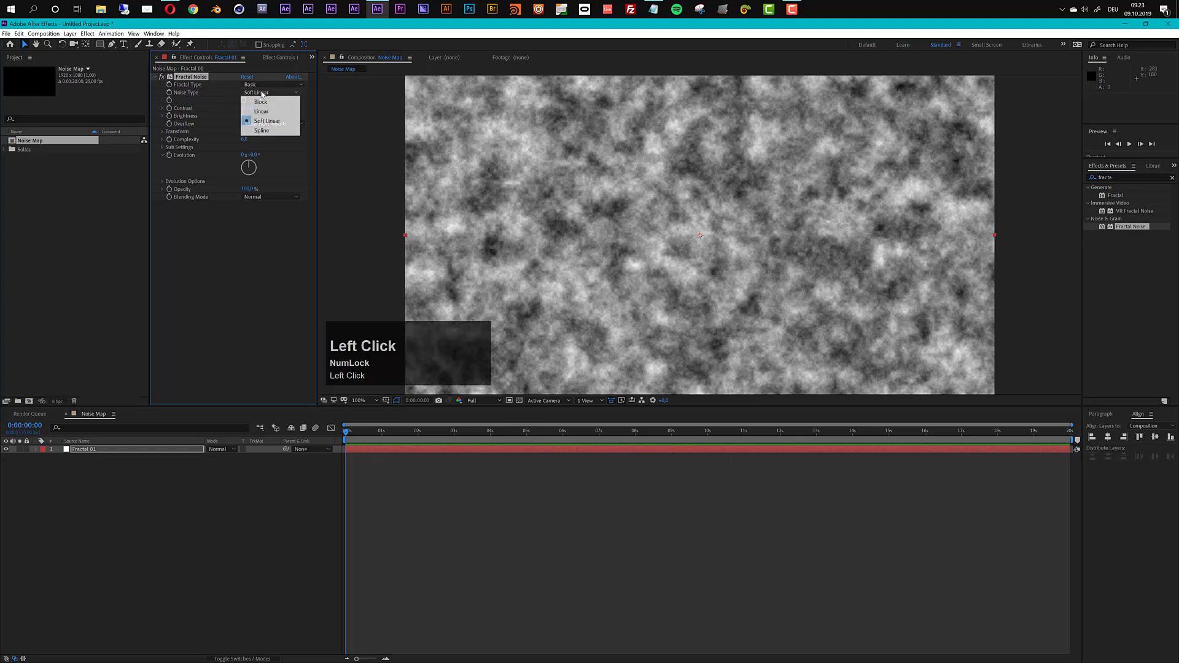
{"action": "left_click", "coordinate": [258, 96]}
{"action": "left_click", "coordinate": [260, 86]}
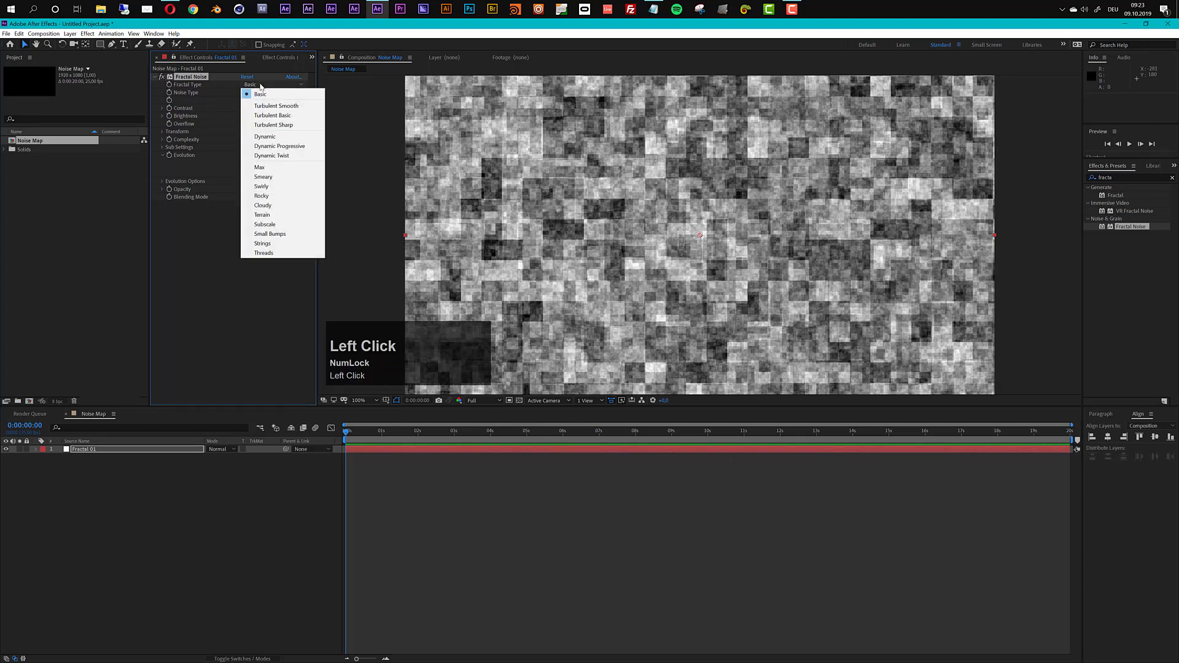
{"action": "left_click", "coordinate": [277, 187]}
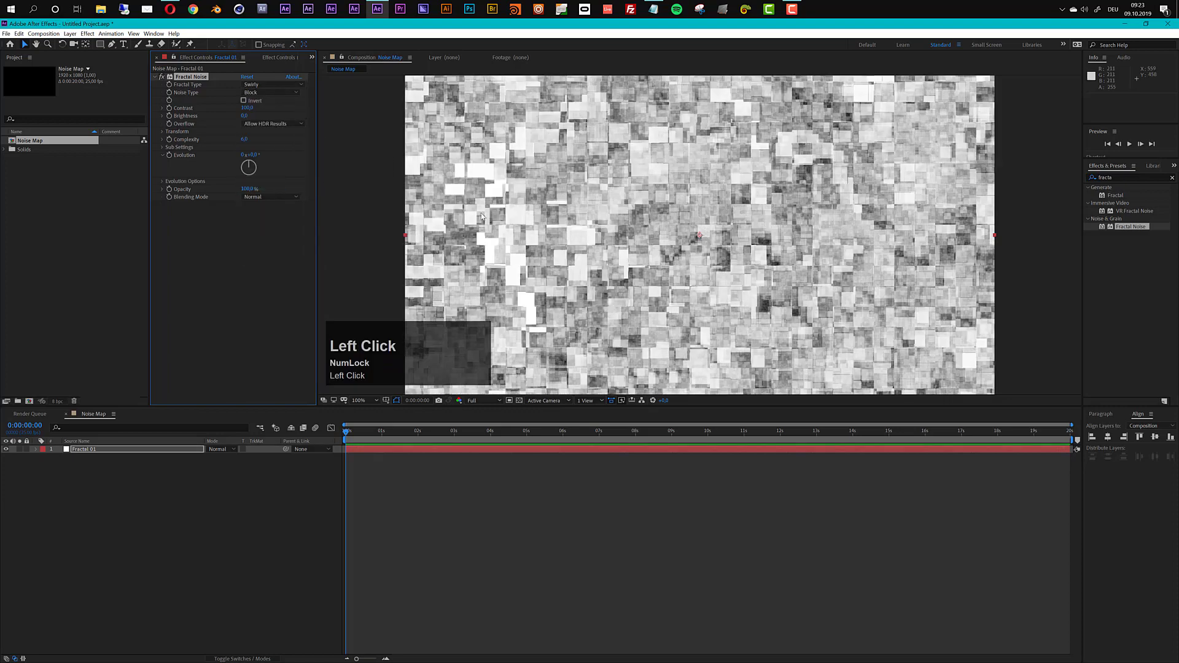
{"action": "left_click_drag", "start_coordinate": [245, 139], "coordinate": [1, 173]}
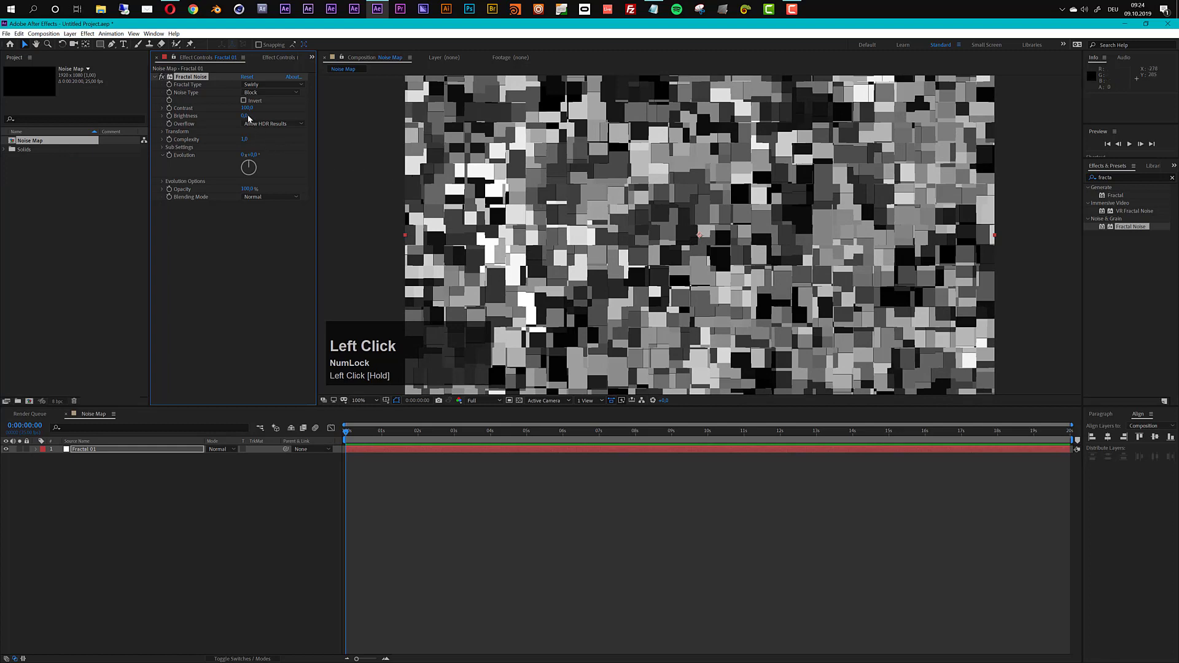
Turn off uniform scaling for the Fractal Noise and set scale width about 778, scale height about 708, contrast 192 and brightness -23
{"action": "left_click", "coordinate": [163, 132]}
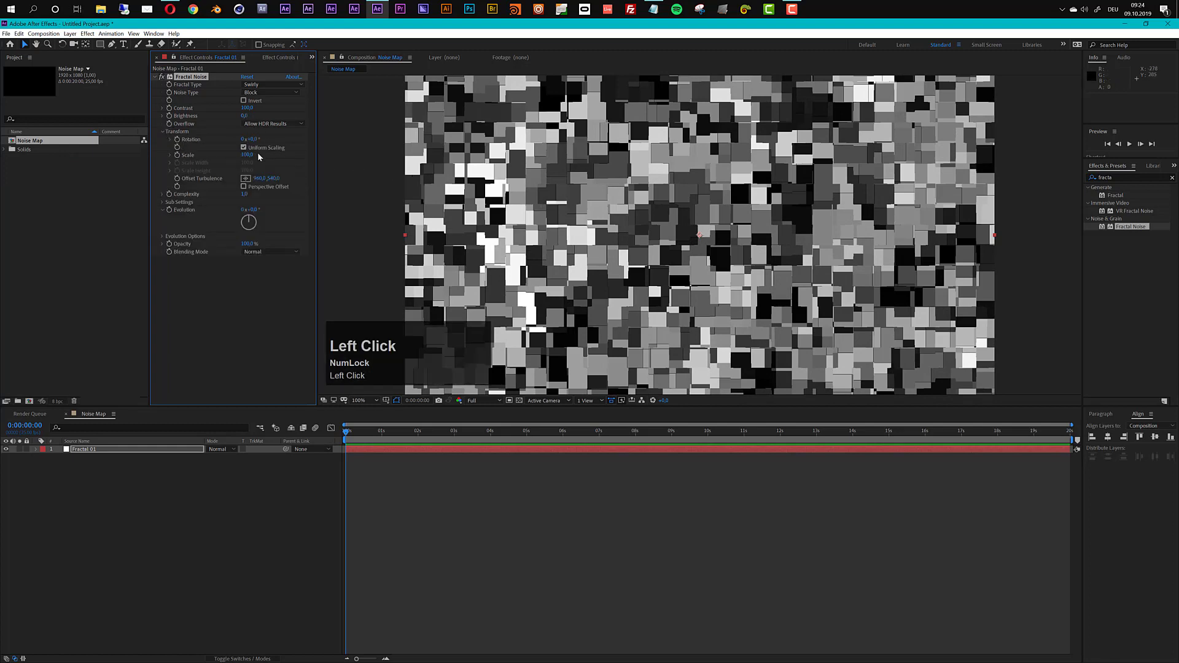
{"action": "left_click", "coordinate": [243, 148]}
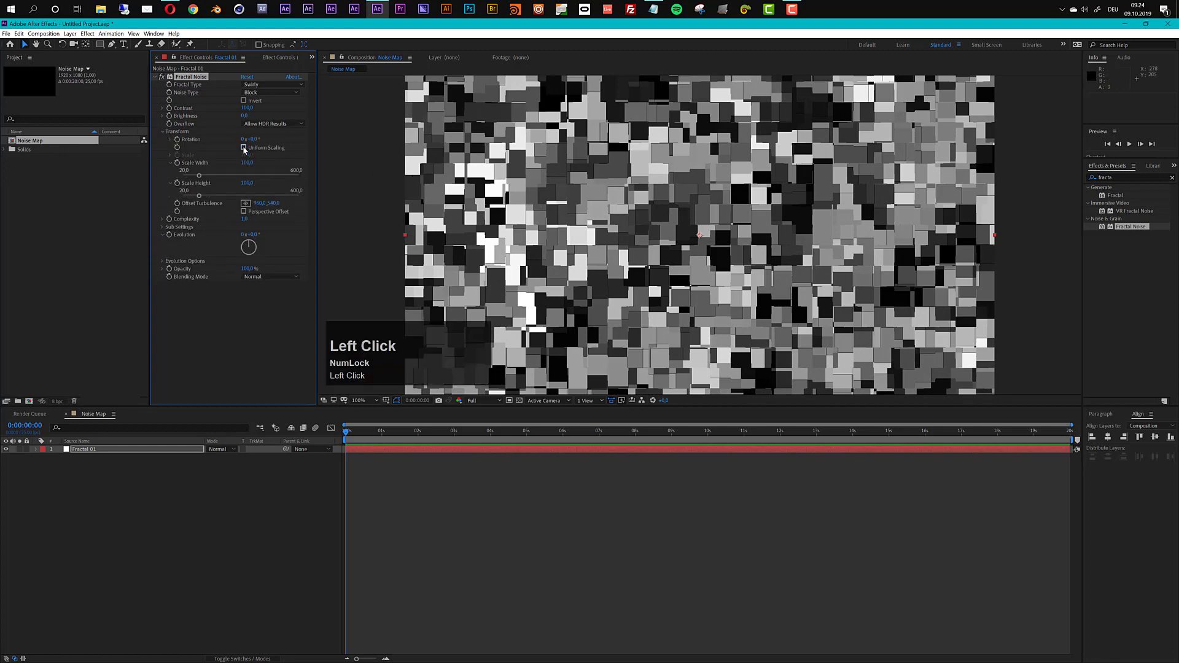
{"action": "left_click_drag", "start_coordinate": [247, 164], "coordinate": [450, 199]}
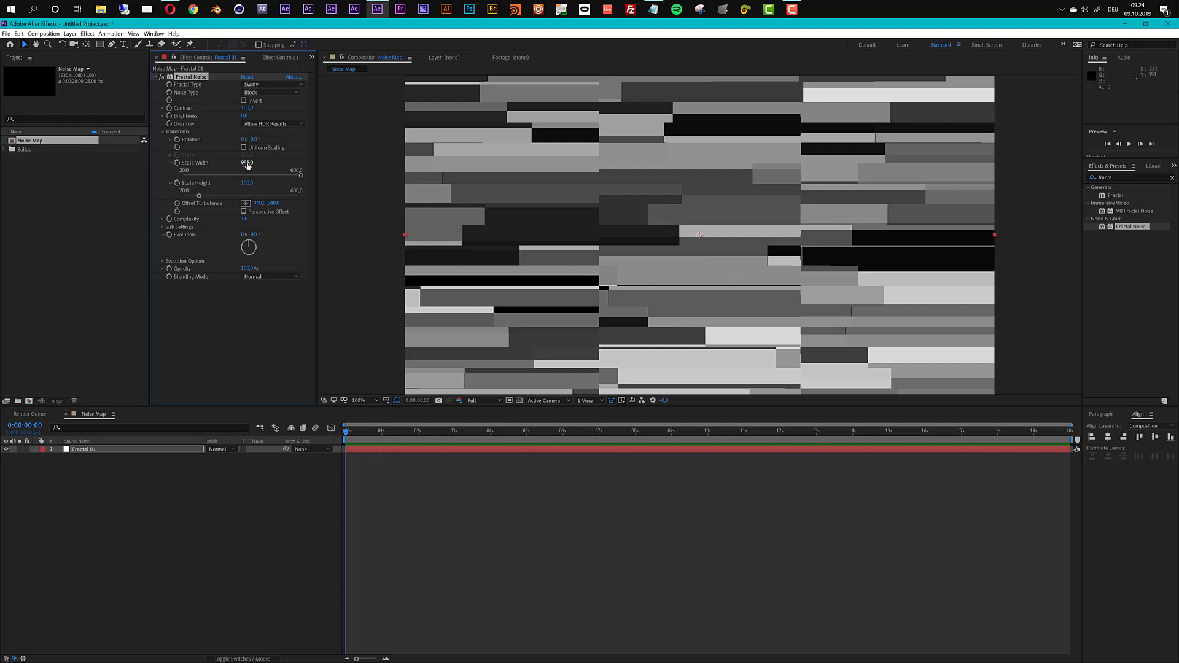
{"action": "left_click_drag", "start_coordinate": [247, 165], "coordinate": [353, 193]}
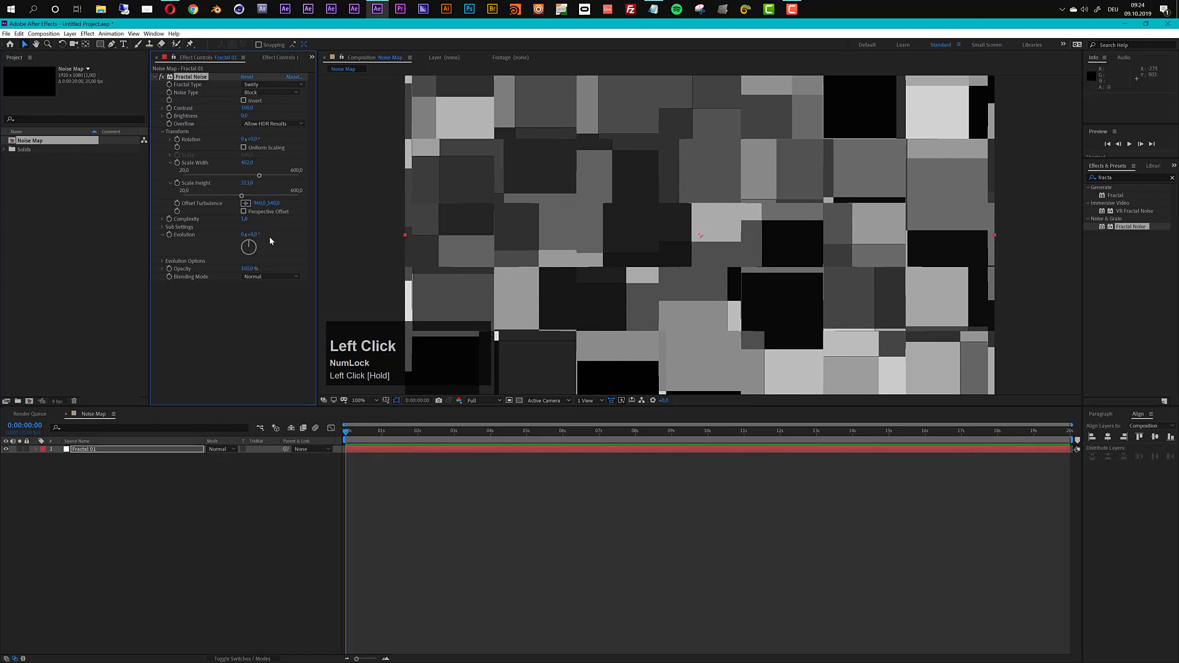
{"action": "left_click_drag", "start_coordinate": [246, 165], "coordinate": [404, 219]}
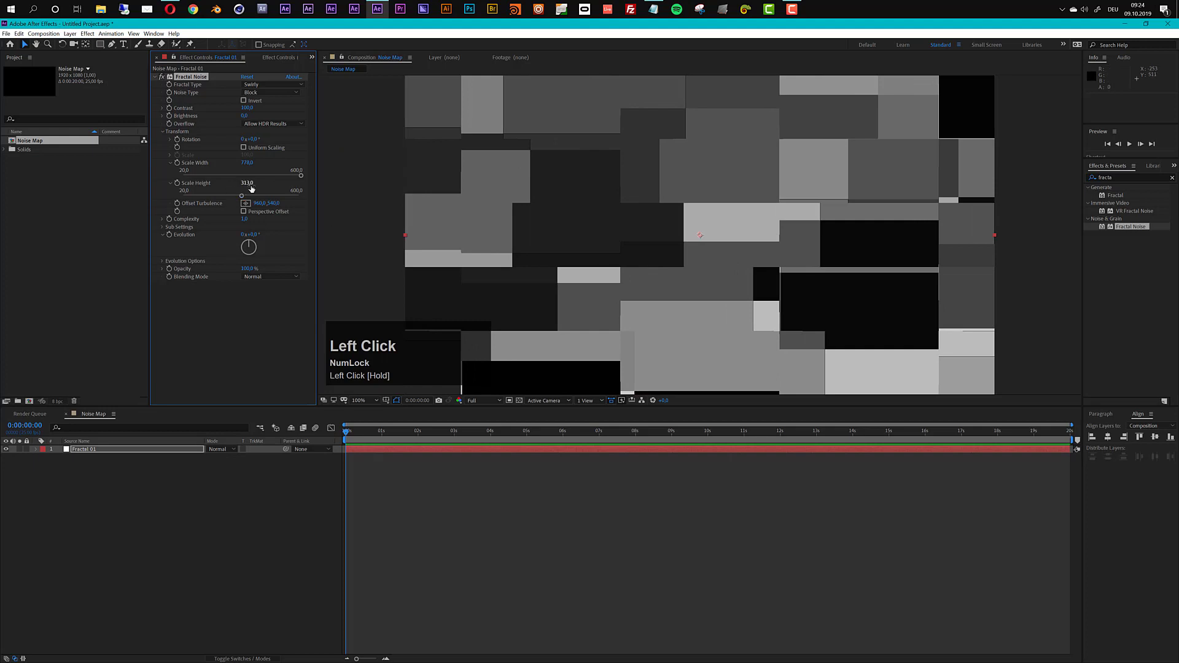
{"action": "left_click_drag", "start_coordinate": [246, 183], "coordinate": [532, 205]}
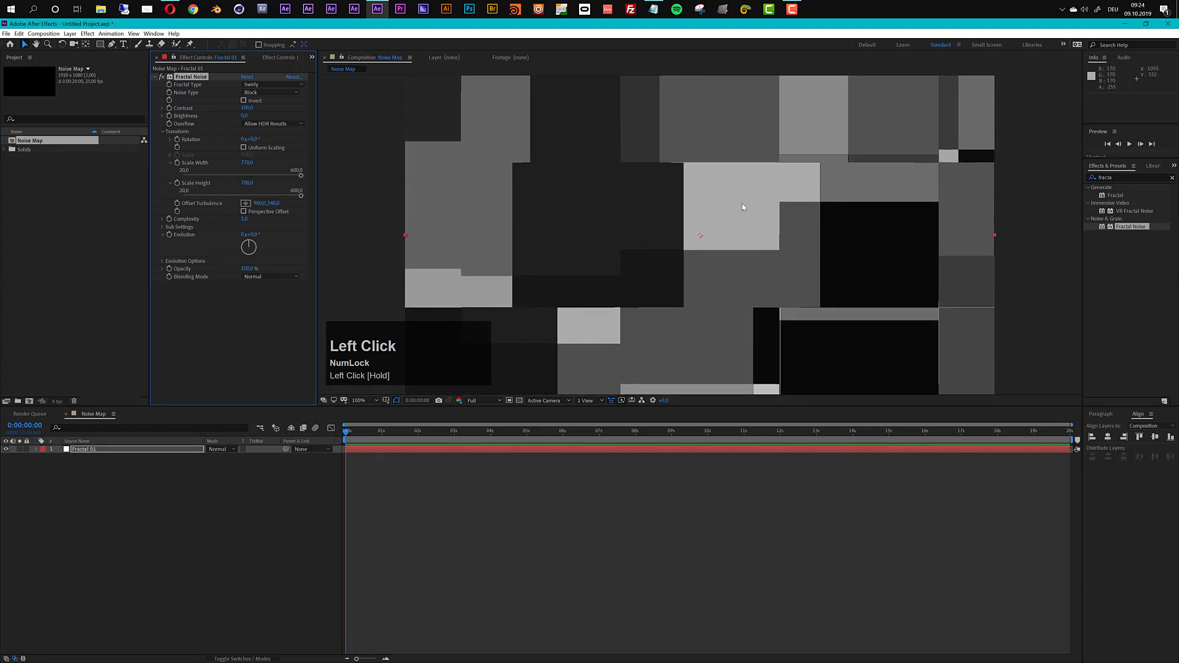
{"action": "mouse_move", "coordinate": [243, 112]}
{"action": "left_mouse_down"}
{"action": "mouse_move", "coordinate": [274, 113]}
{"action": "mouse_move", "coordinate": [239, 116]}
{"action": "left_mouse_up"}
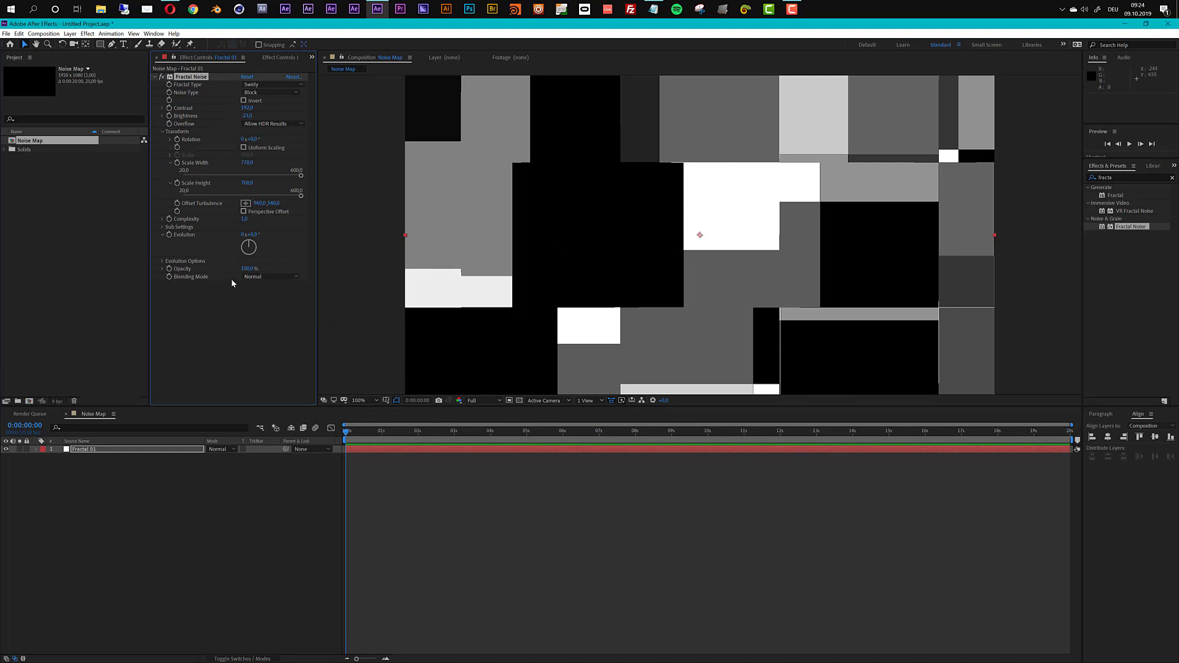
Animate the Evolution of Fractal 01's noise with the expression time*250 and preview the animation
{"action": "left_click", "coordinate": [169, 234], "text": "alt"}
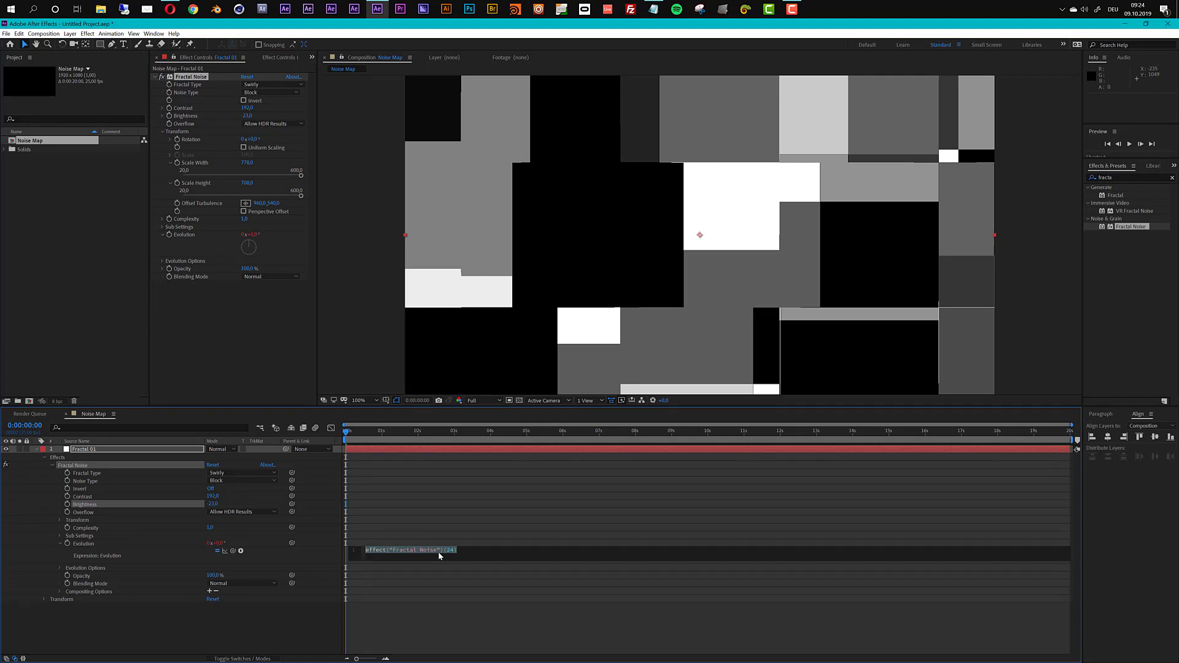
{"action": "type", "text": "time*250"}
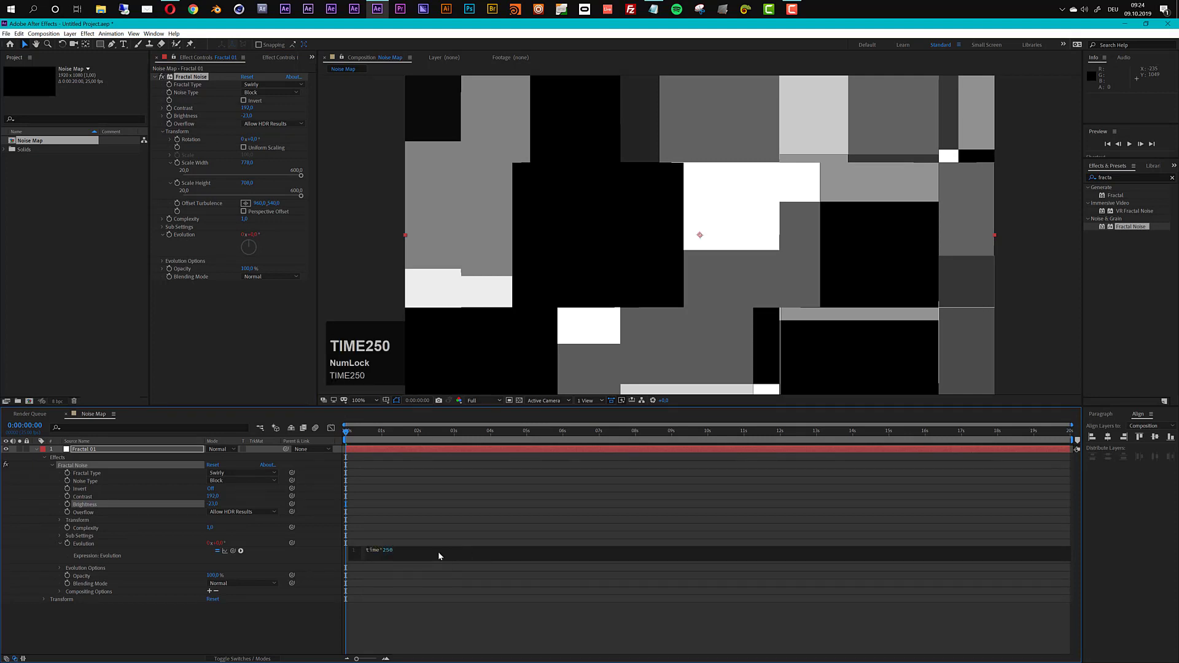
{"action": "key", "text": "KP_Enter"}
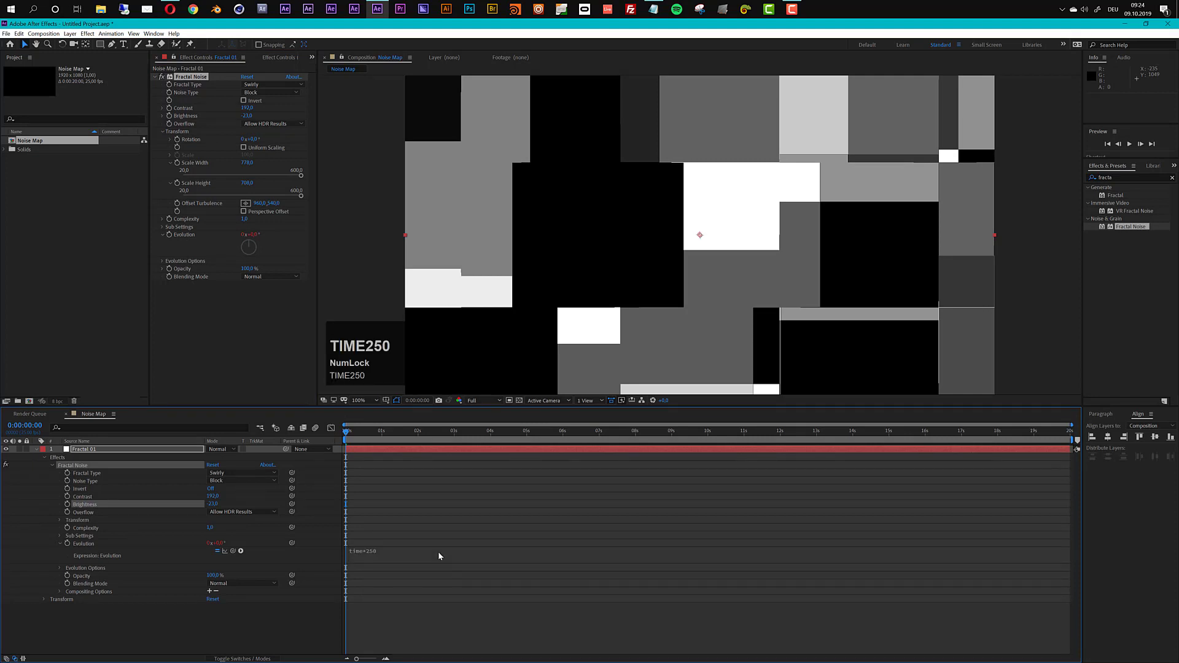
{"action": "left_click", "coordinate": [346, 433]}
{"action": "left_click_drag", "start_coordinate": [346, 436], "coordinate": [374, 557]}
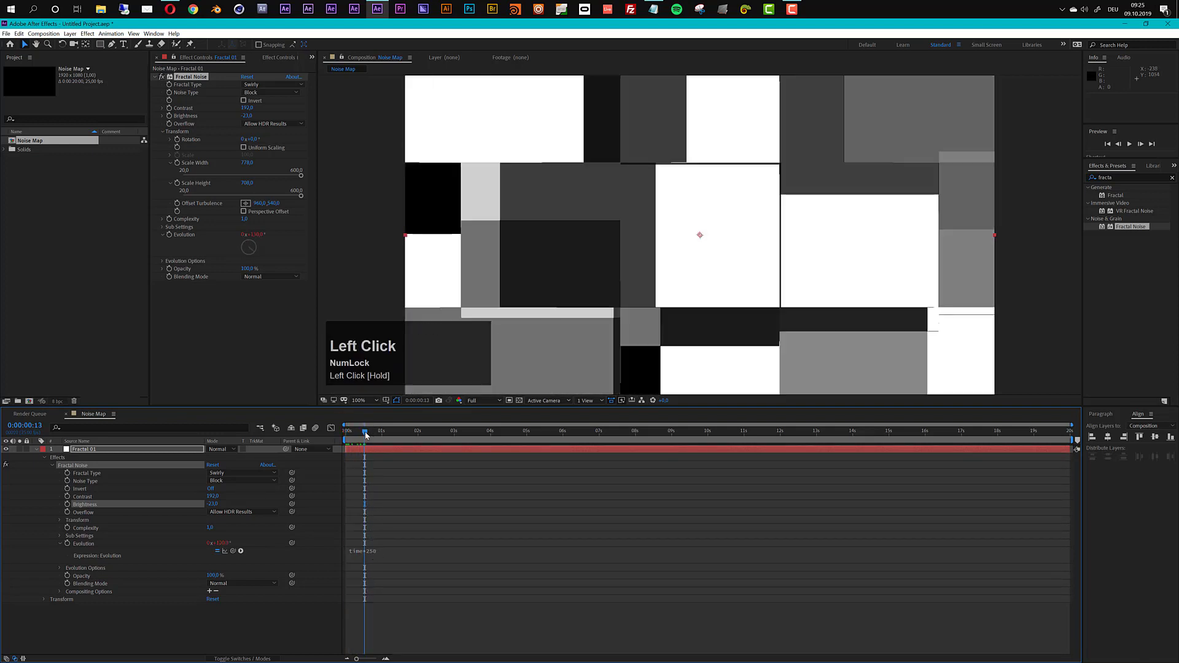
{"action": "left_click_drag", "start_coordinate": [365, 435], "coordinate": [379, 434]}
{"action": "key", "text": "space"}
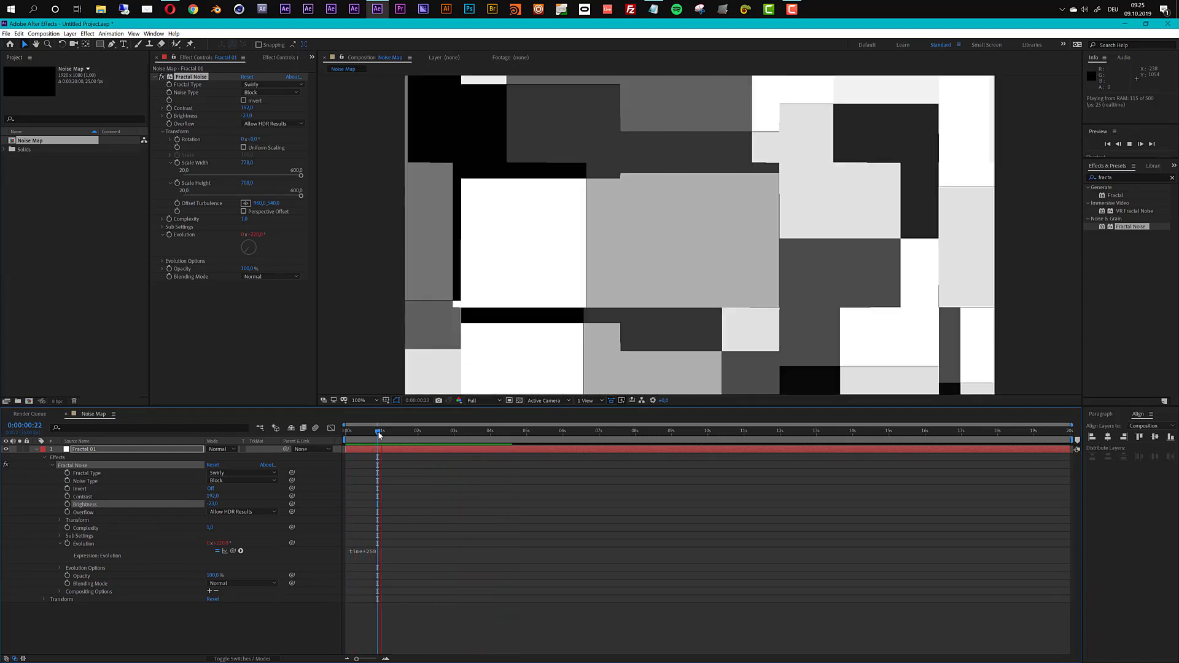
{"action": "key", "text": "space"}
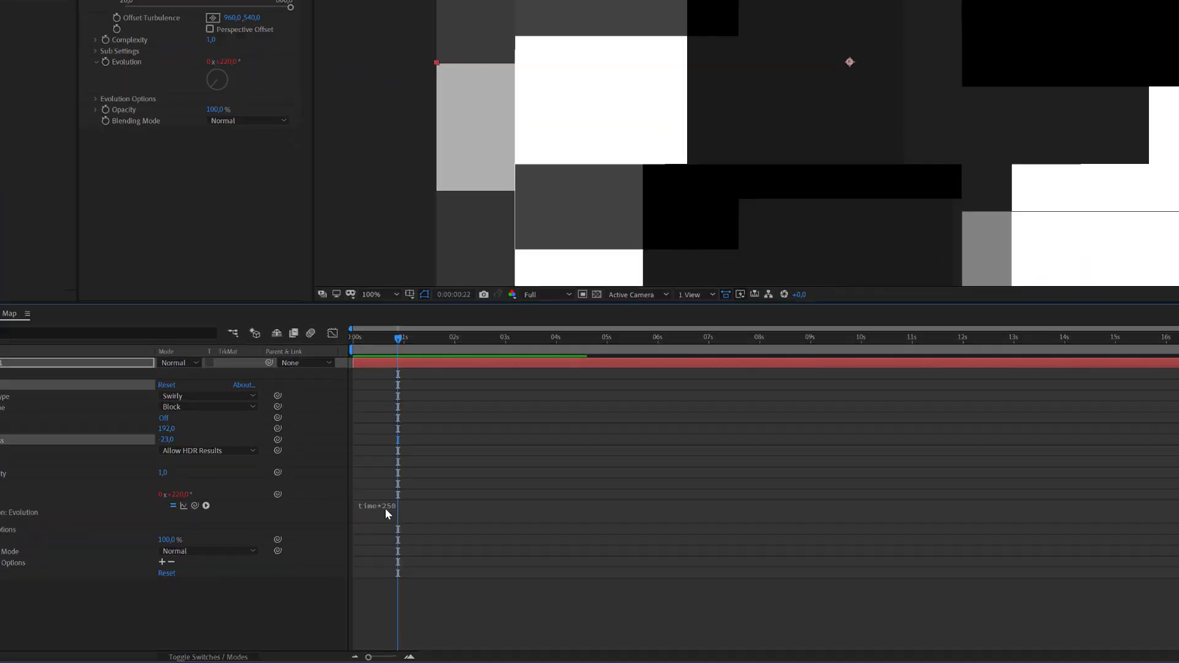
Add posterizeTime(1) as a line above time*250 in the Evolution expression and preview the animation
{"action": "left_click", "coordinate": [362, 551]}
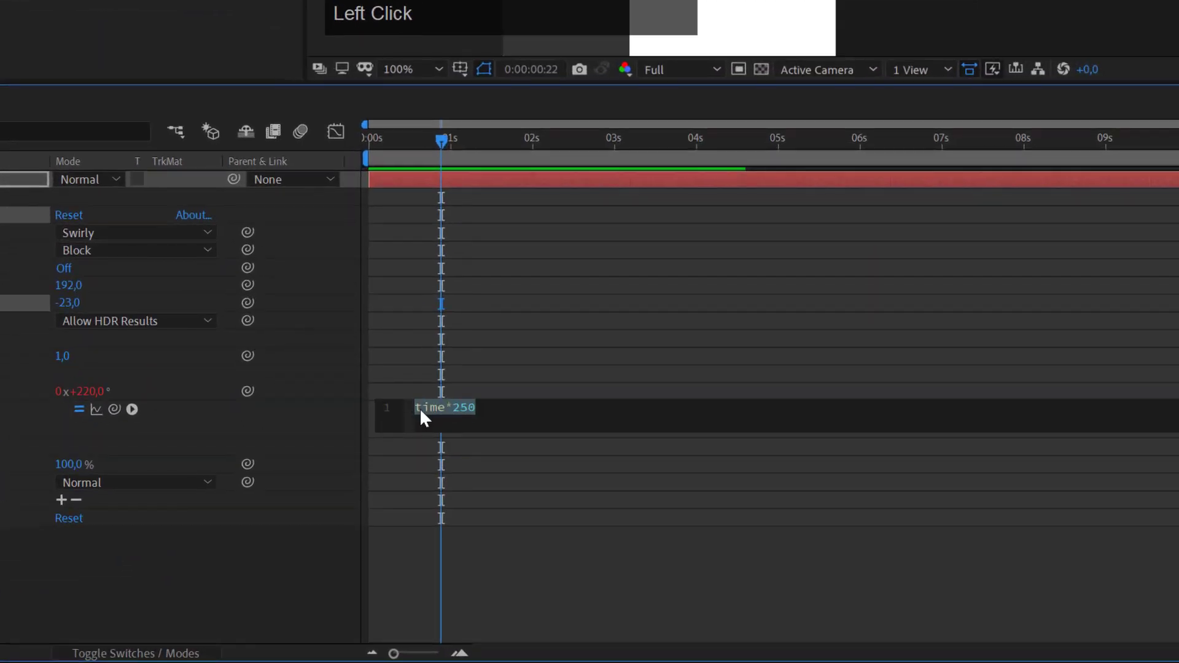
{"action": "key", "text": "Return"}
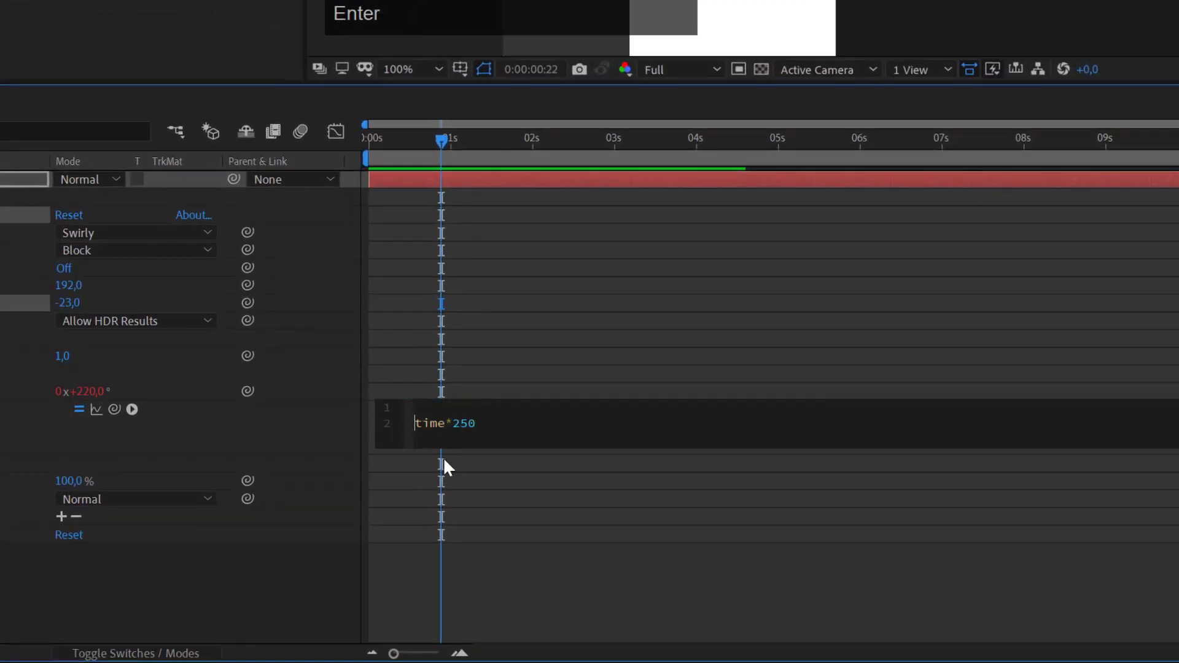
{"action": "key", "text": "Up"}
{"action": "type", "text": "poster"}
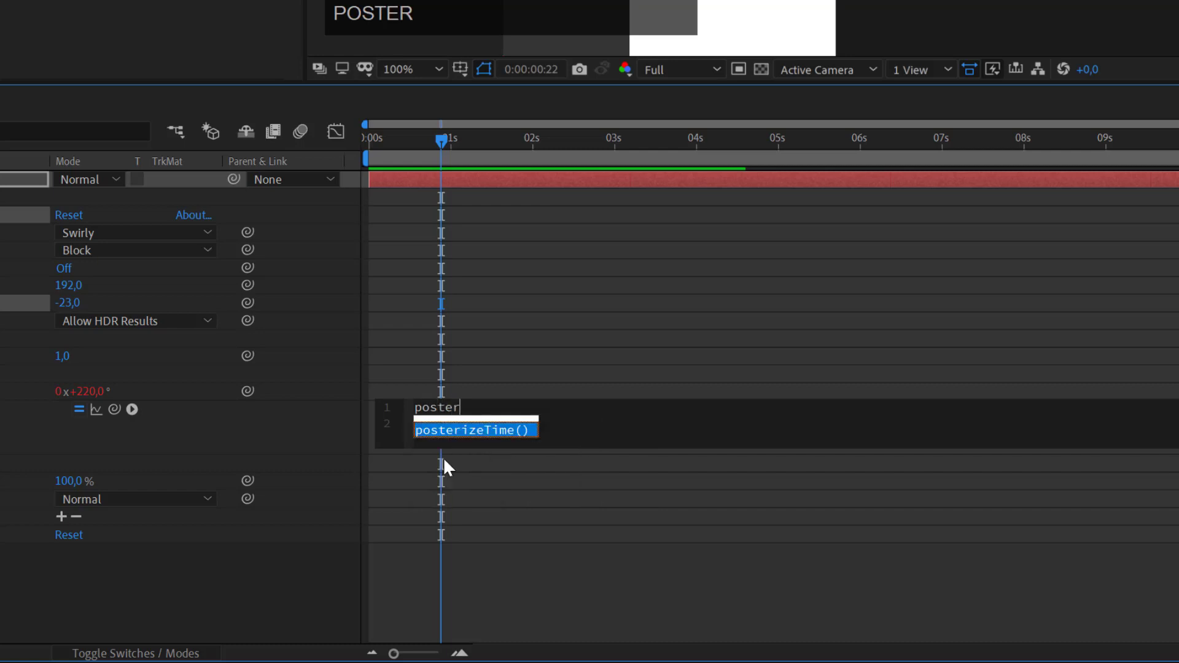
{"action": "key", "text": "Return"}
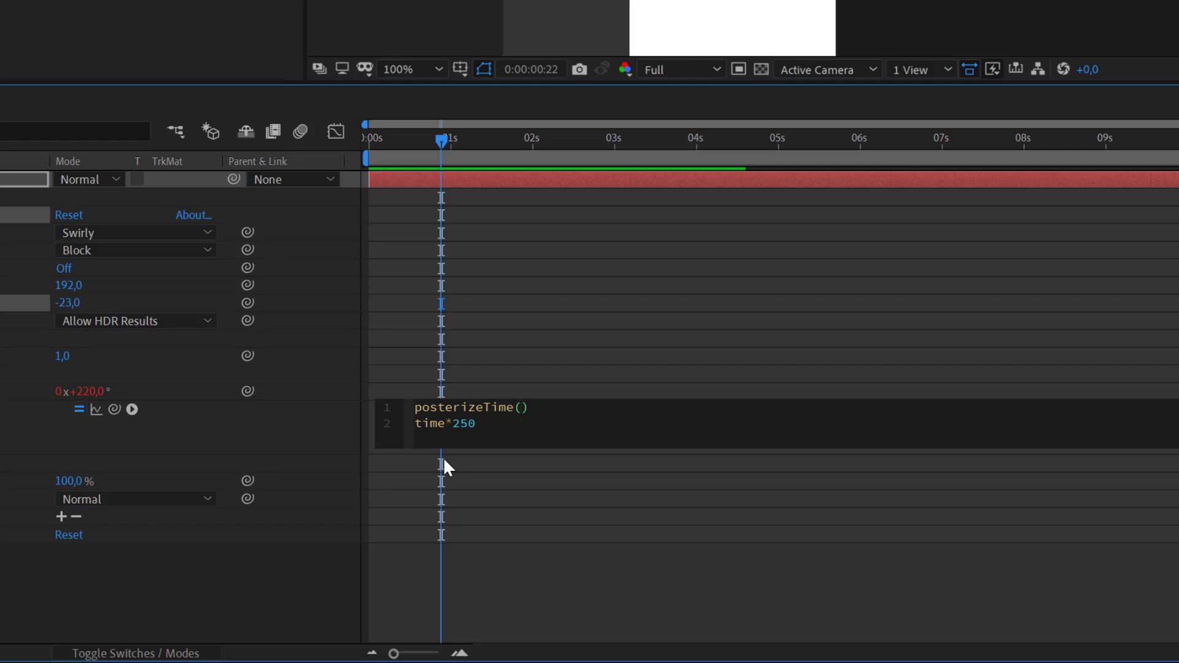
{"action": "type", "text": "1"}
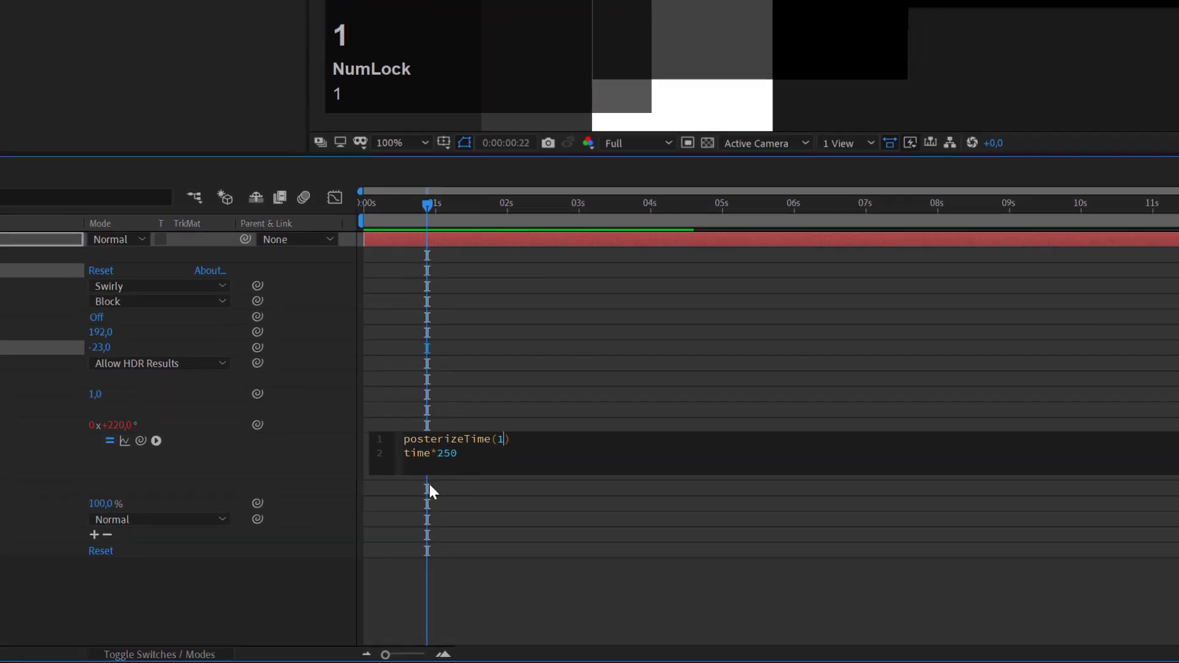
{"action": "left_click", "coordinate": [430, 484]}
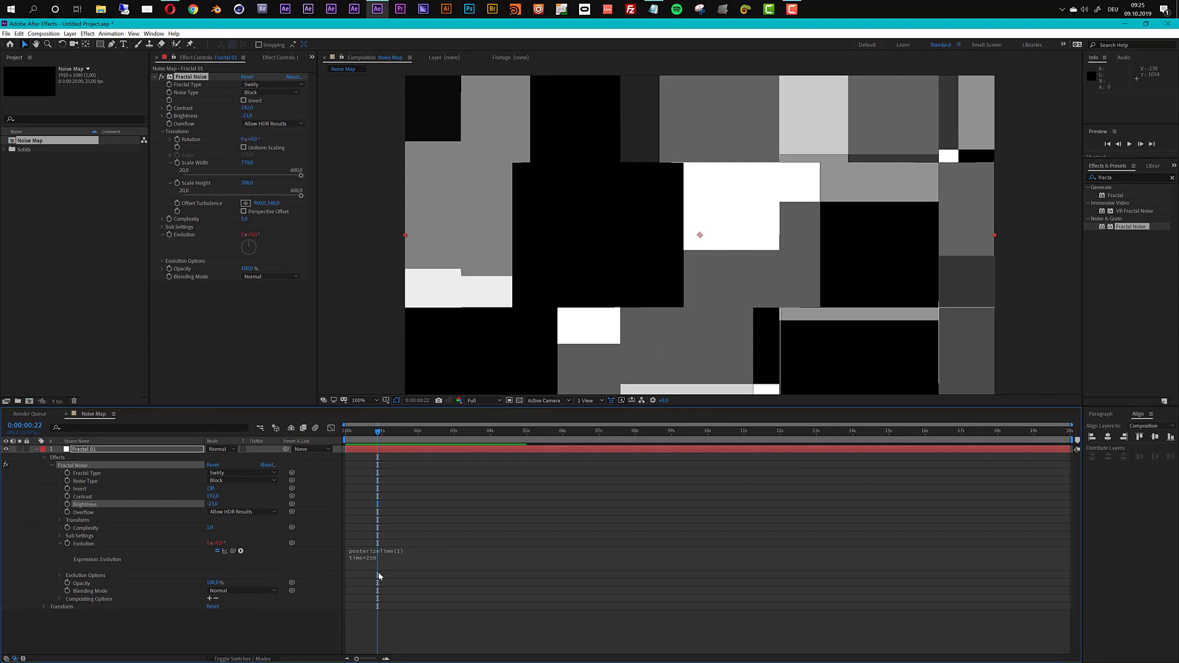
{"action": "key", "text": "space"}
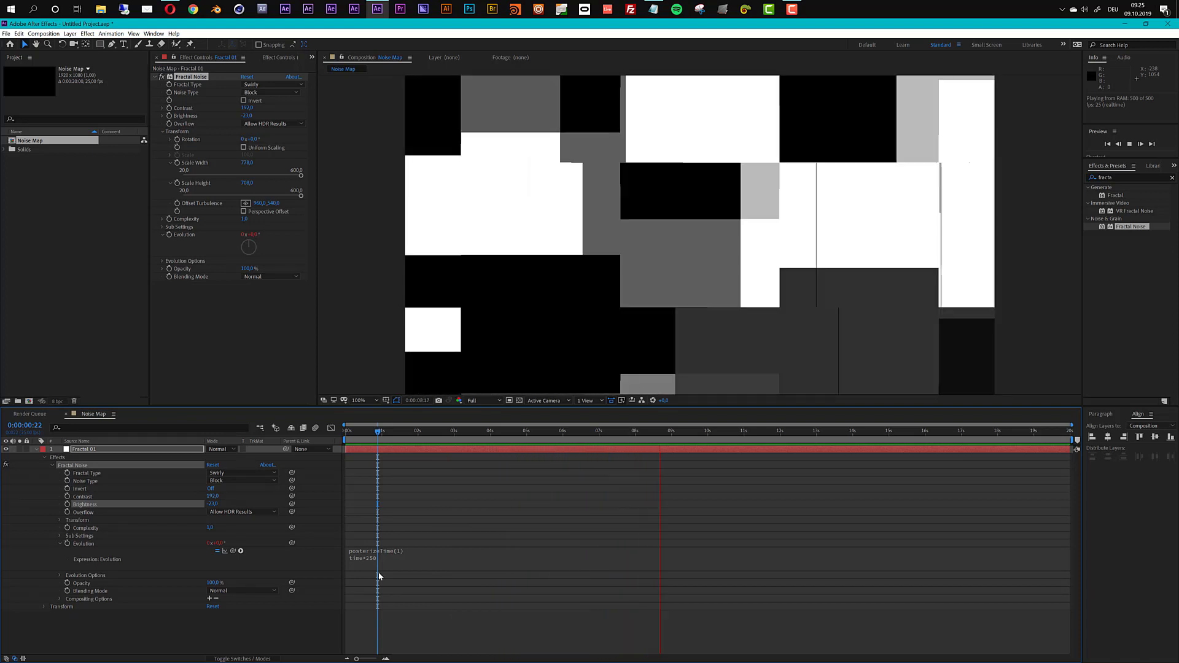
{"action": "key", "text": "space"}
Change the posterizeTime value in the Evolution expression to 8 and preview the animation
{"action": "left_click", "coordinate": [402, 552]}
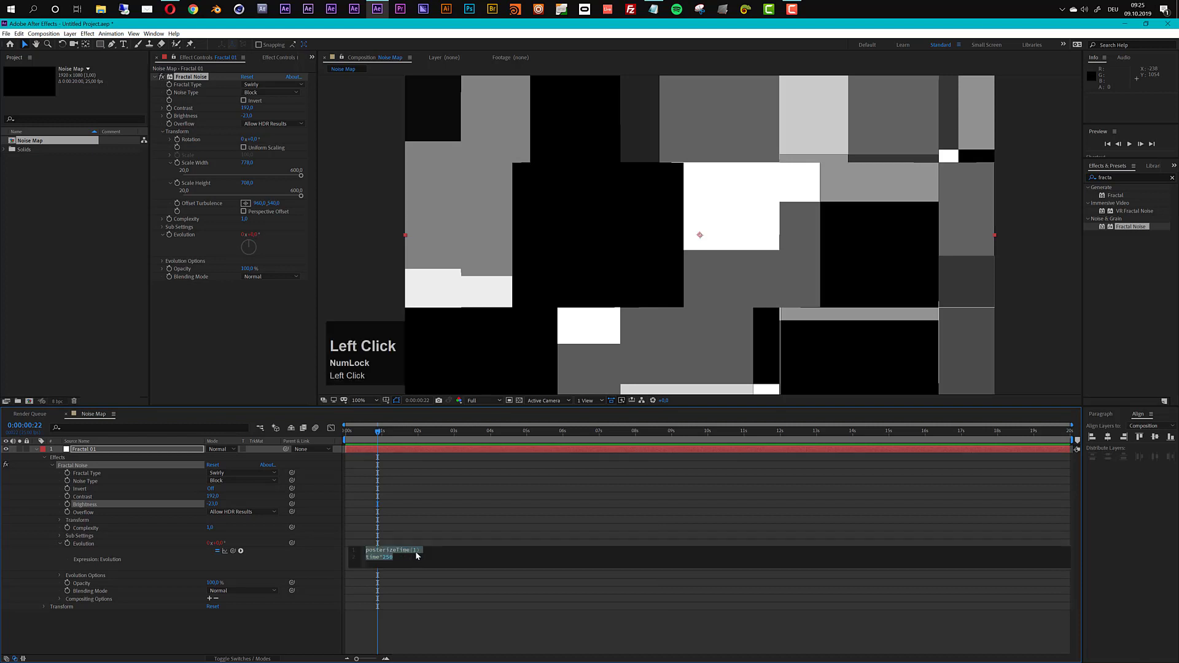
{"action": "left_click", "coordinate": [417, 555]}
{"action": "key", "text": "BackSpace"}
{"action": "type", "text": "8"}
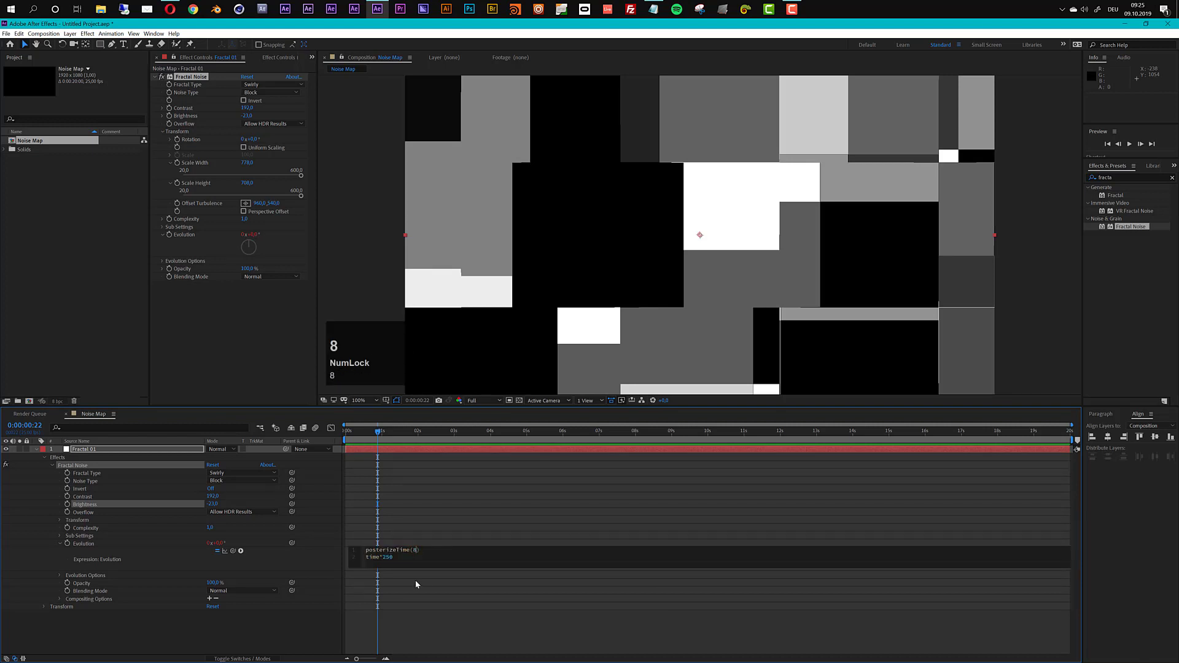
{"action": "key", "text": "KP_Enter"}
{"action": "key", "text": "space"}
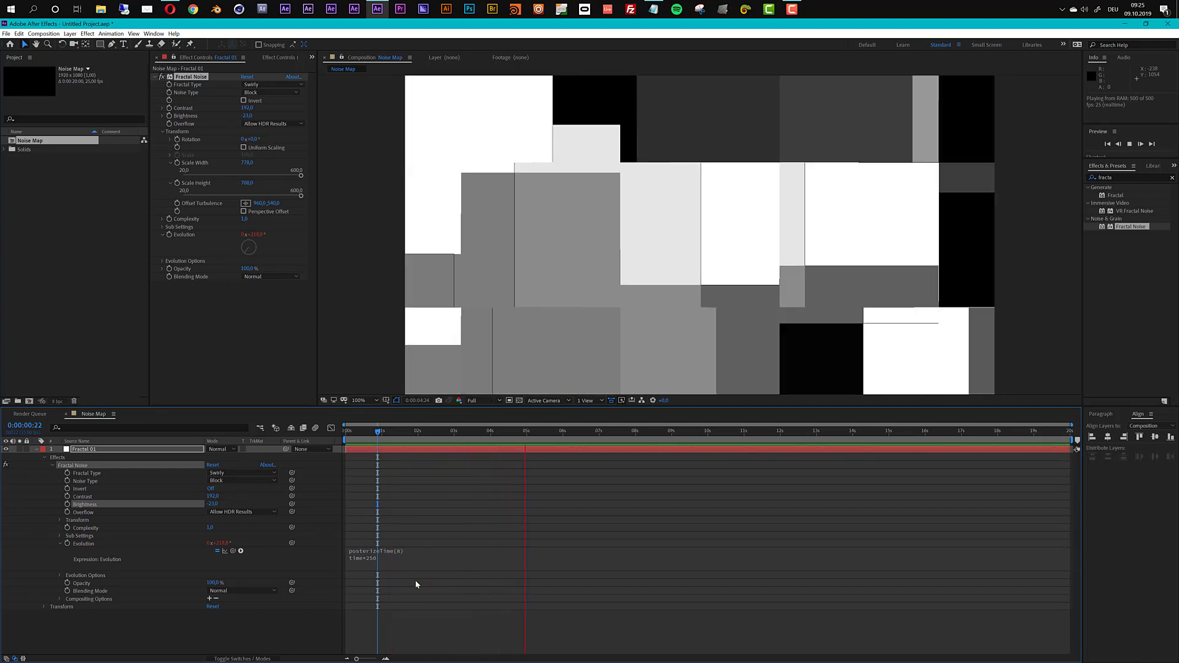
{"action": "key", "text": "space"}
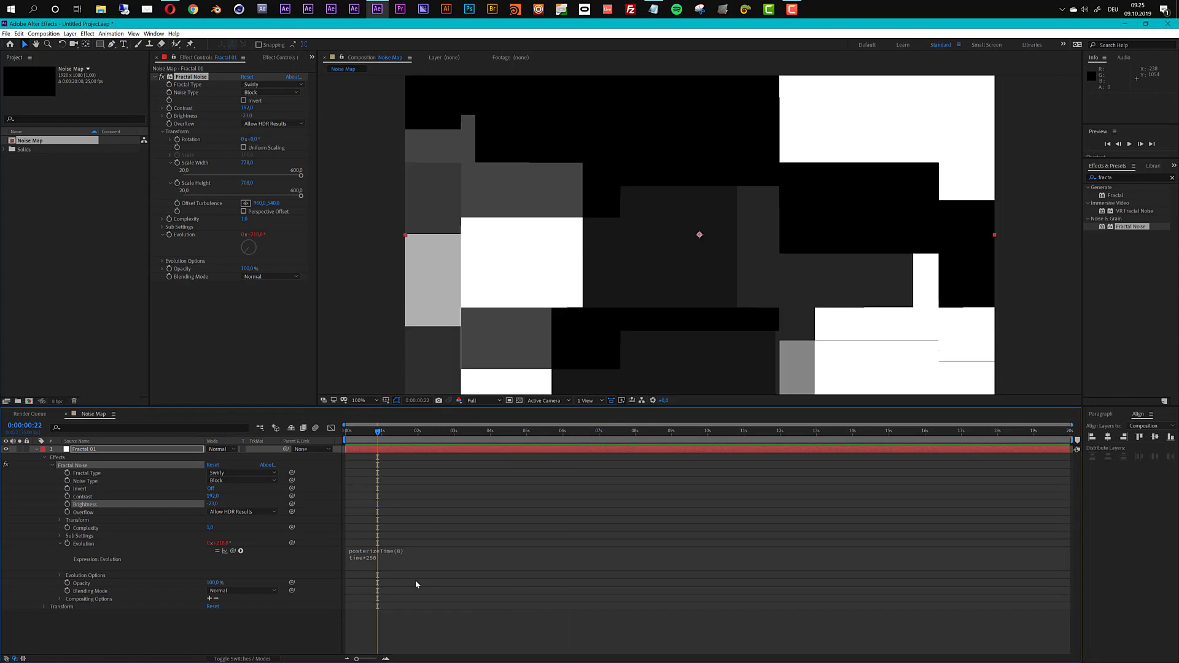
Set the posterizeTime value in the Evolution expression to 6 and play back the result
{"action": "left_click", "coordinate": [407, 558]}
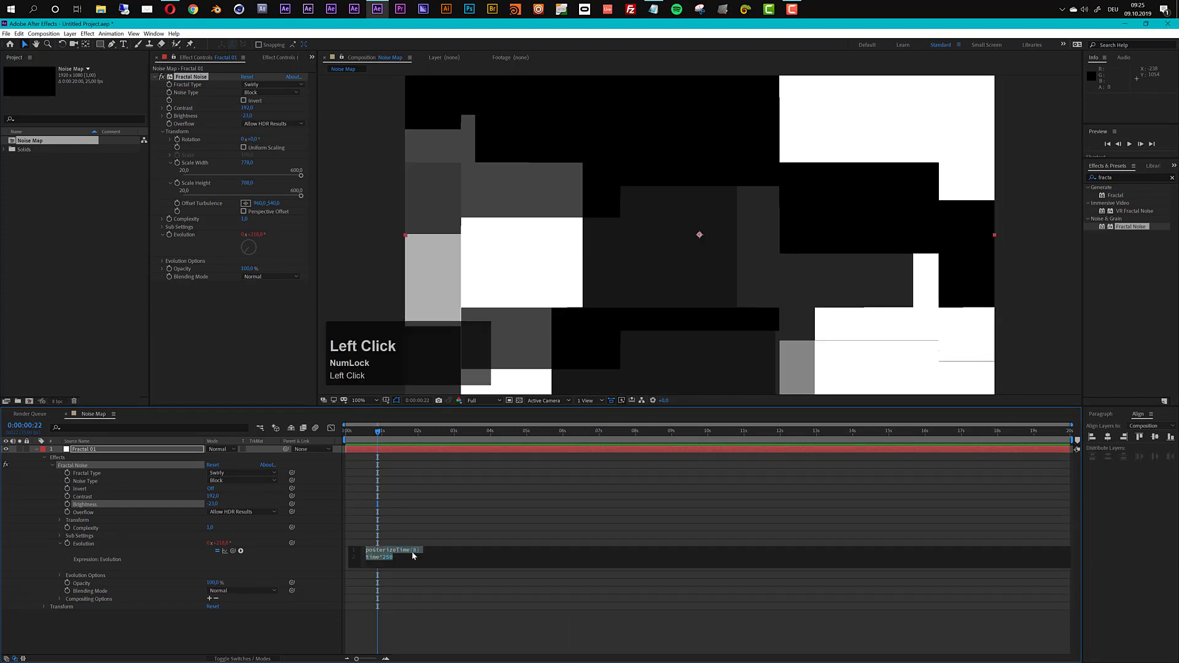
{"action": "left_click", "coordinate": [417, 552]}
{"action": "key", "text": "BackSpace"}
{"action": "type", "text": "6"}
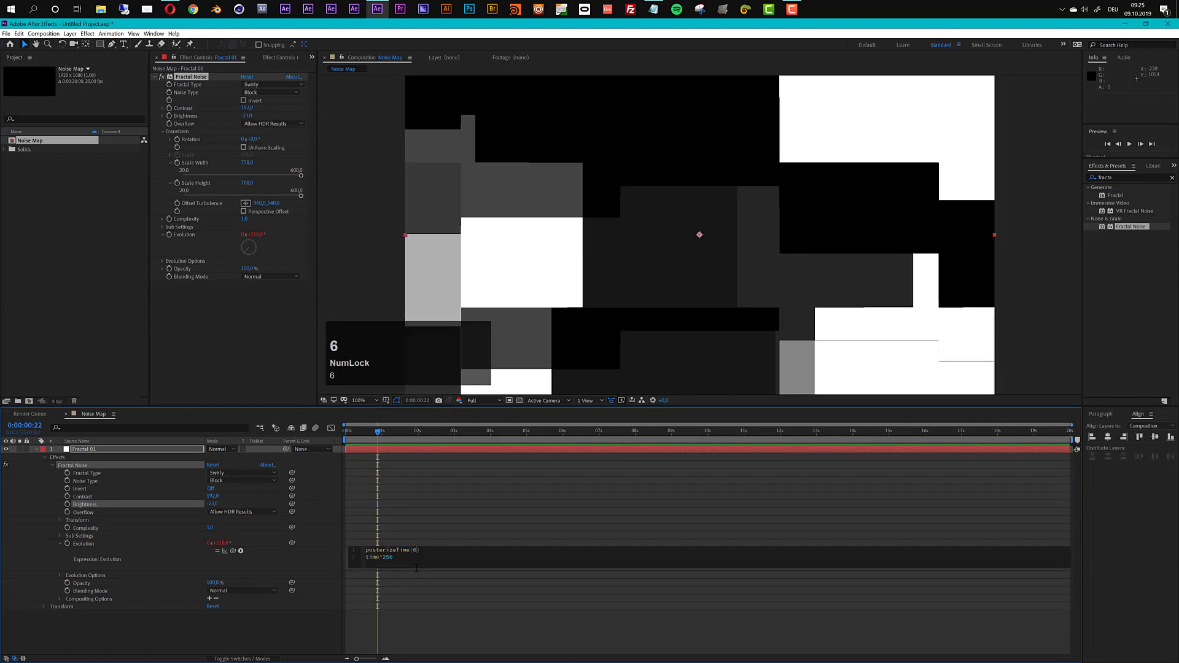
{"action": "key", "text": "KP_Enter"}
{"action": "key", "text": "space"}
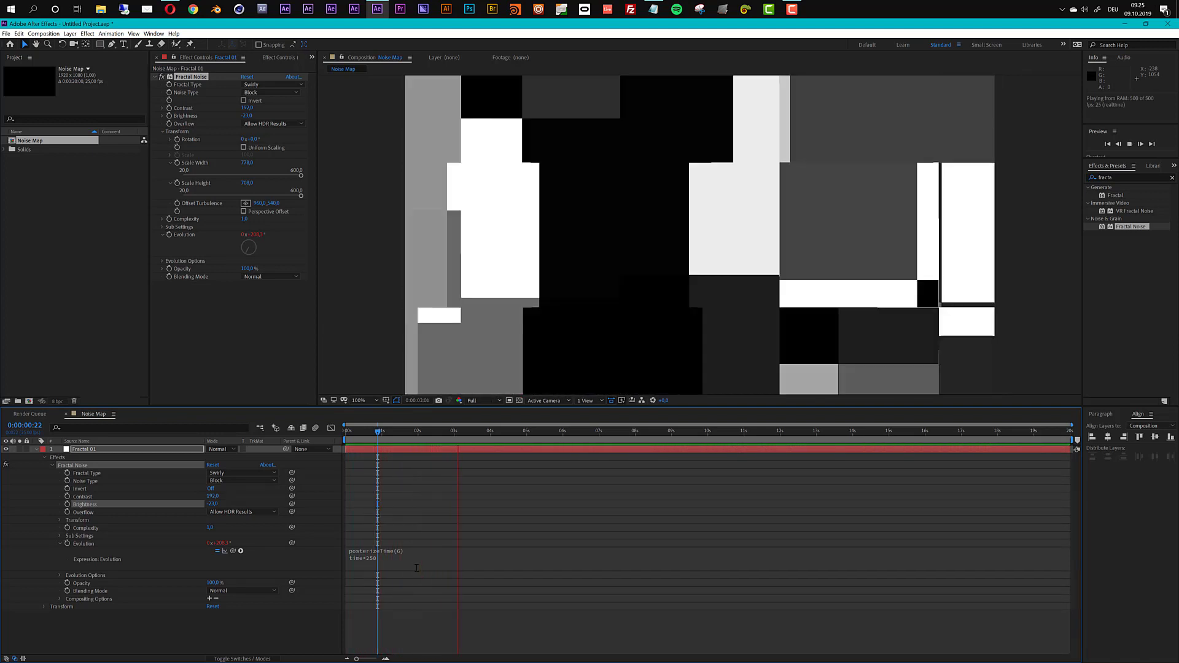
{"action": "key", "text": "space"}
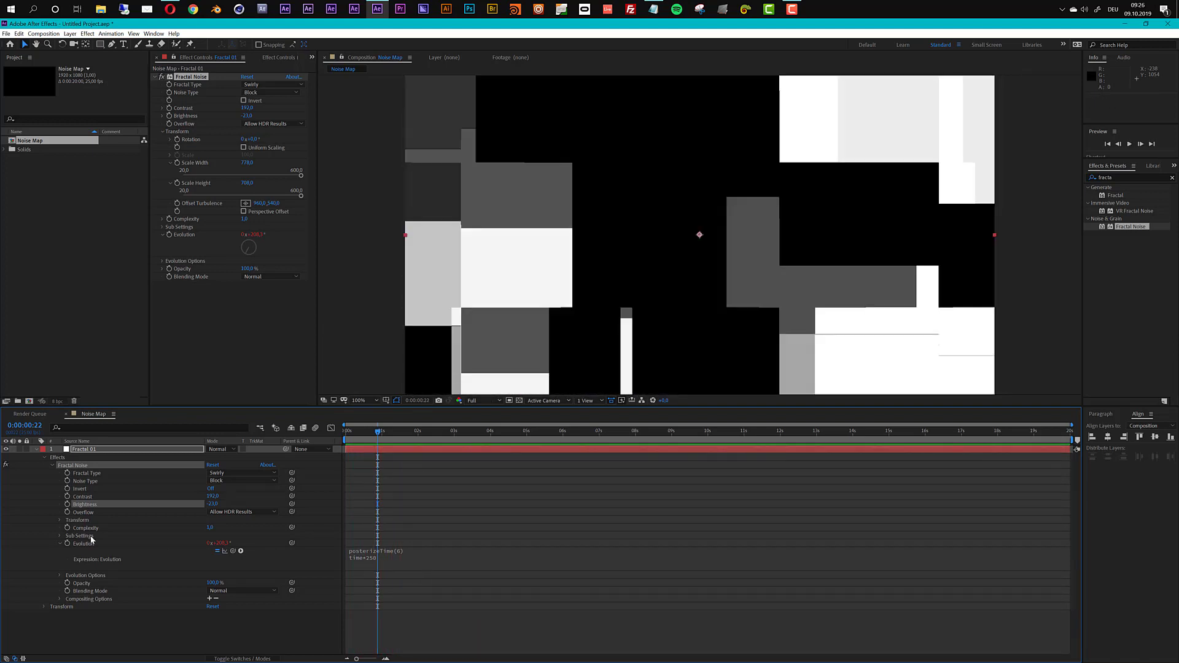
Collapse the Fractal 01 layer's properties, duplicate the layer and rename the copy Track Matte 01
{"action": "left_click", "coordinate": [36, 449]}
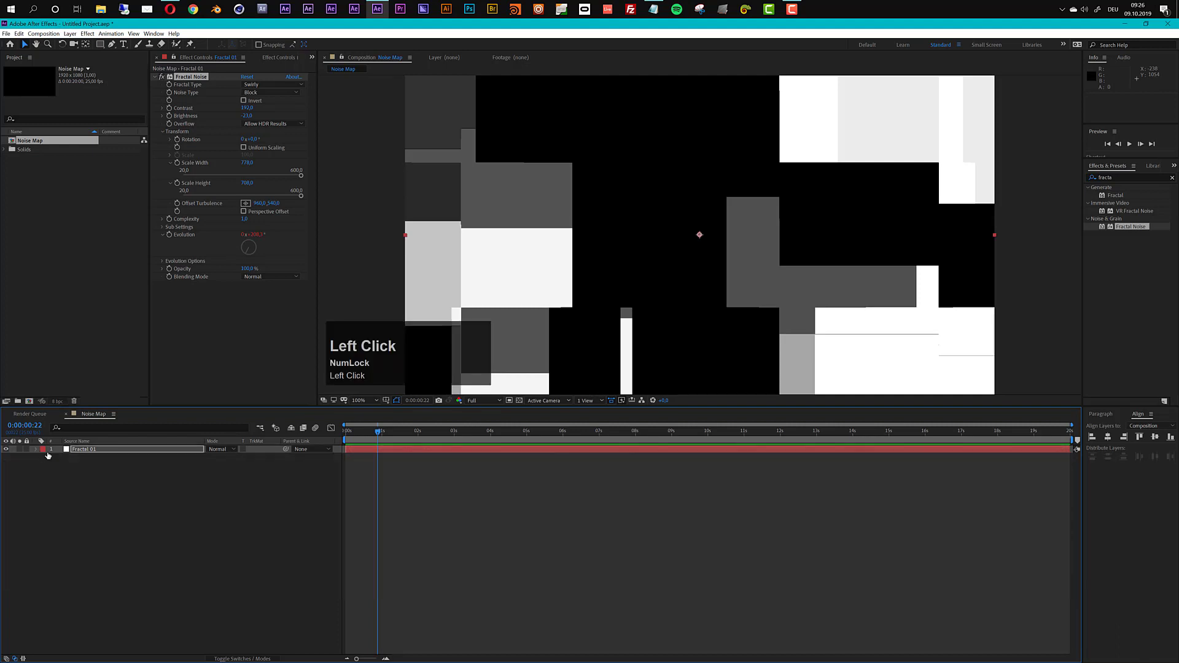
{"action": "left_click", "coordinate": [80, 449]}
{"action": "key", "text": "ctrl+d"}
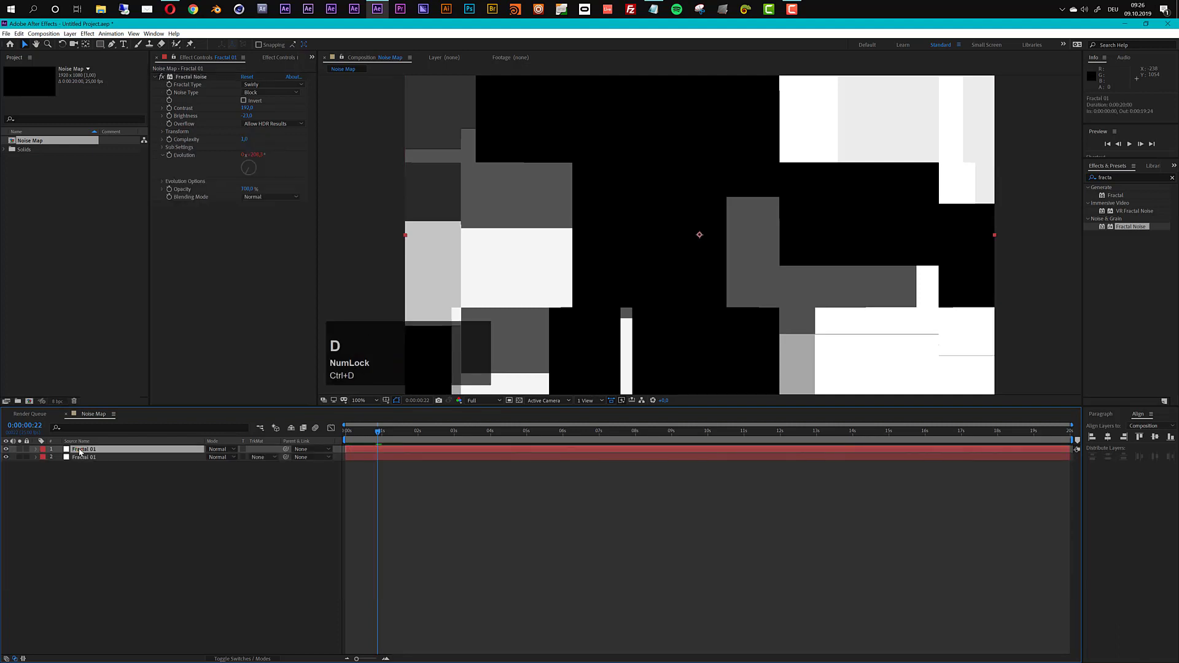
{"action": "key", "text": "Return"}
{"action": "type", "text": "Tra"}
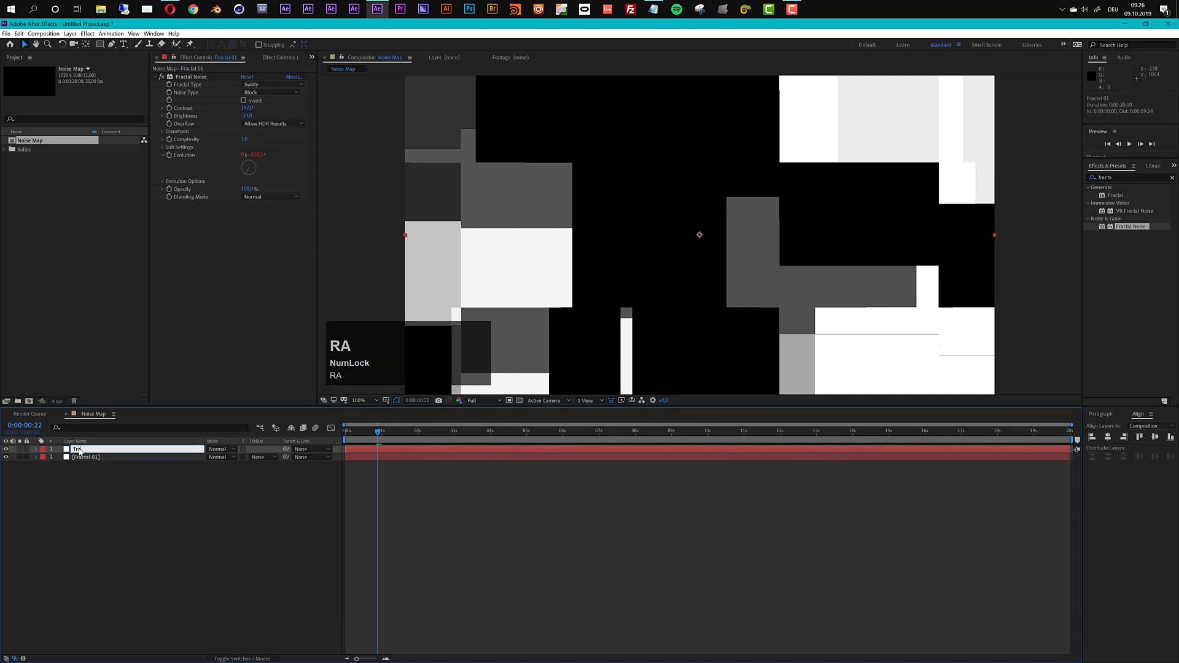
{"action": "type", "text": "ck Matte 01"}
{"action": "key", "text": "Return"}
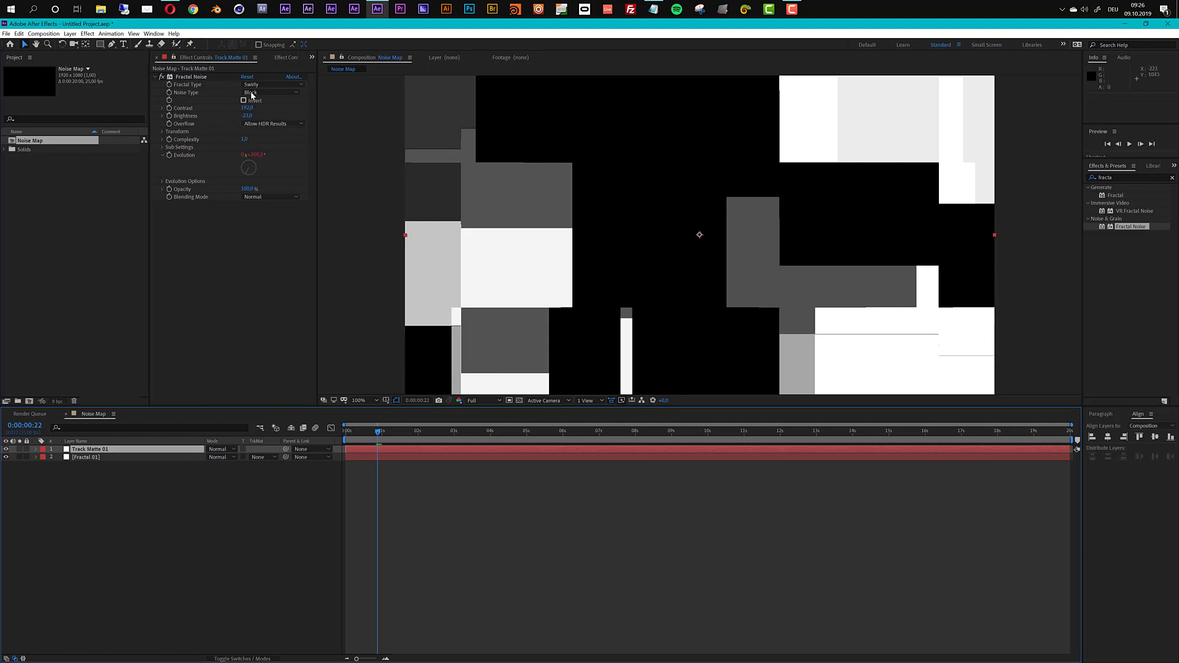
Set Track Matte 01's Fractal Noise to scale width about 660, scale height about 460, complexity 1.3 and brightness about -53
{"action": "left_click", "coordinate": [163, 131]}
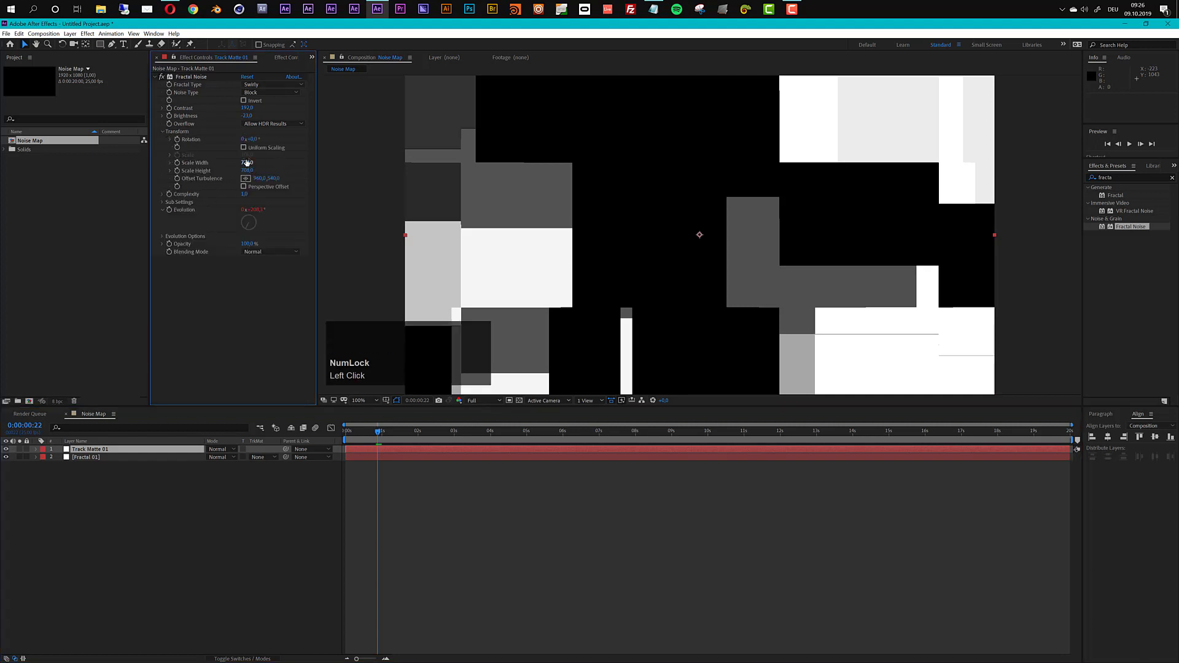
{"action": "left_click_drag", "start_coordinate": [249, 163], "coordinate": [159, 196]}
{"action": "left_click_drag", "start_coordinate": [250, 166], "coordinate": [257, 219]}
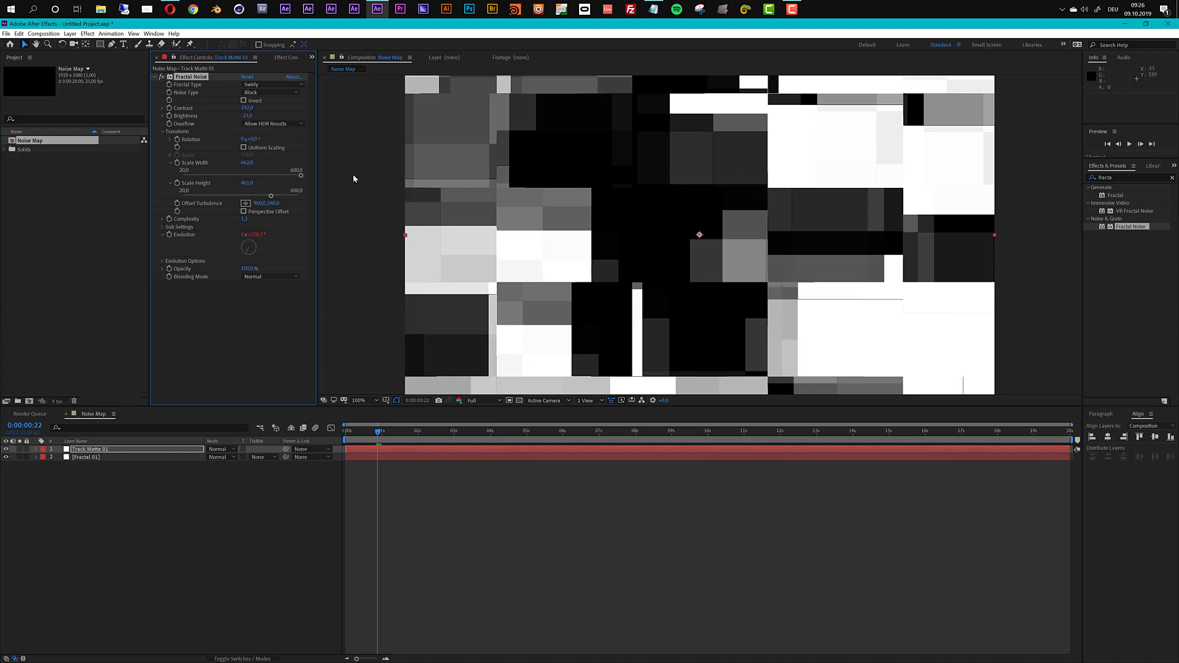
{"action": "left_click_drag", "start_coordinate": [243, 120], "coordinate": [236, 119]}
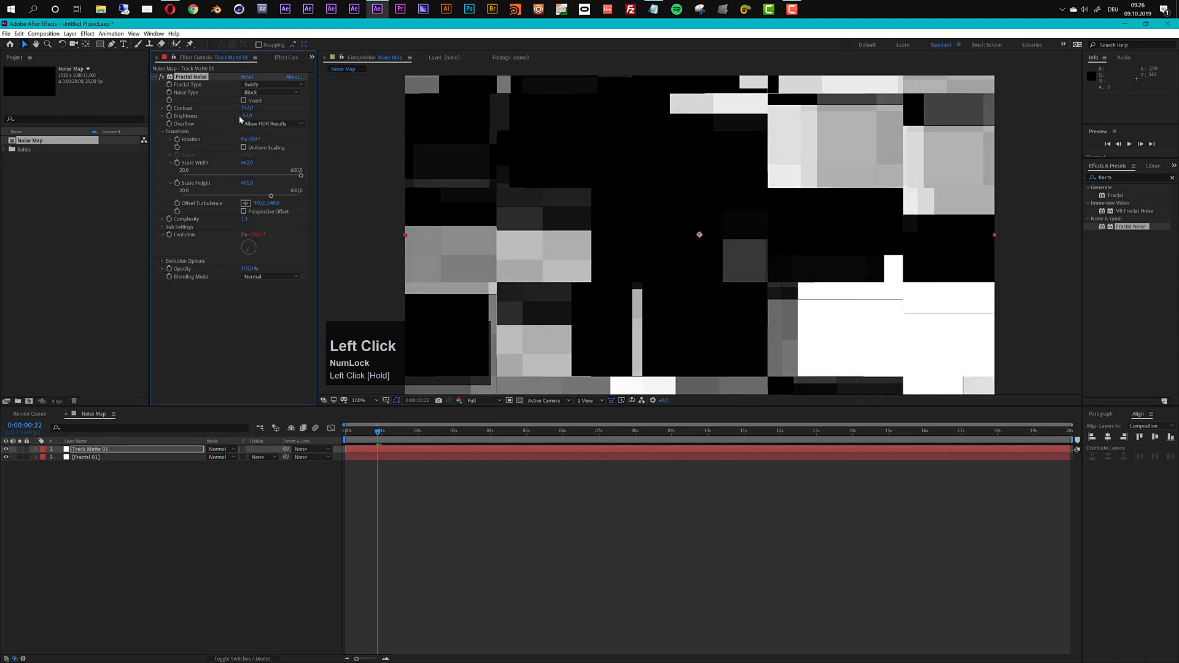
Set Track Matte 01's Fractal Noise random seed to 280, lower its brightness to about -83 and scrub through the animation
{"action": "left_click", "coordinate": [161, 261]}
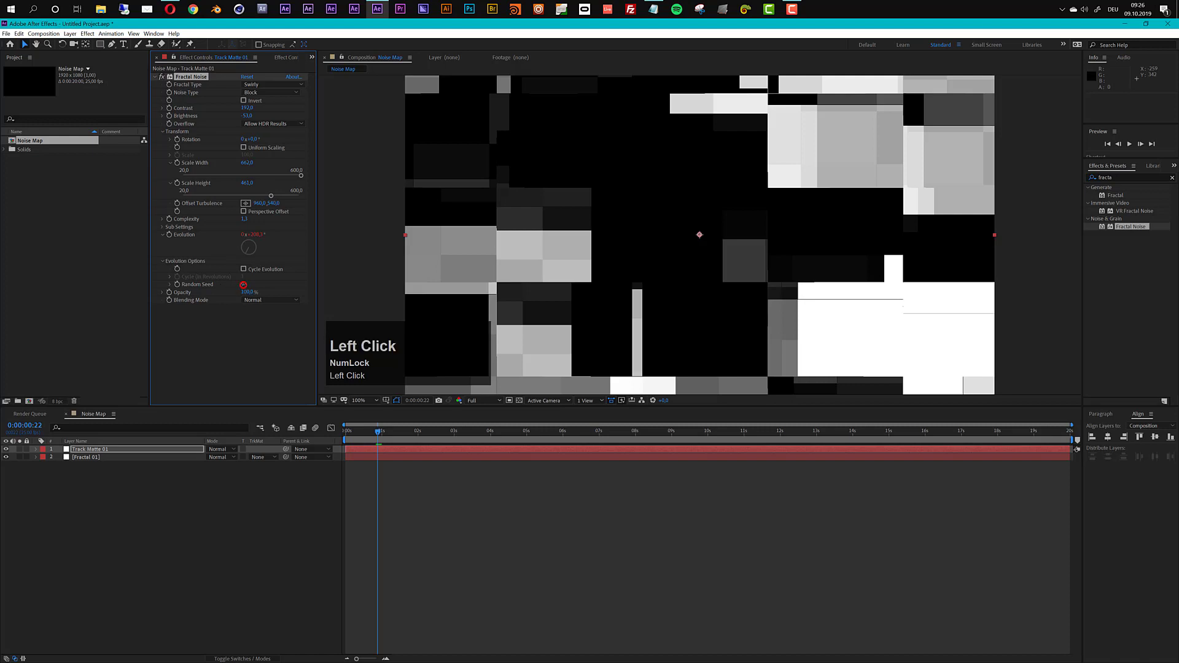
{"action": "mouse_move", "coordinate": [243, 285]}
{"action": "left_mouse_down"}
{"action": "mouse_move", "coordinate": [282, 285]}
{"action": "mouse_move", "coordinate": [246, 295]}
{"action": "left_mouse_up"}
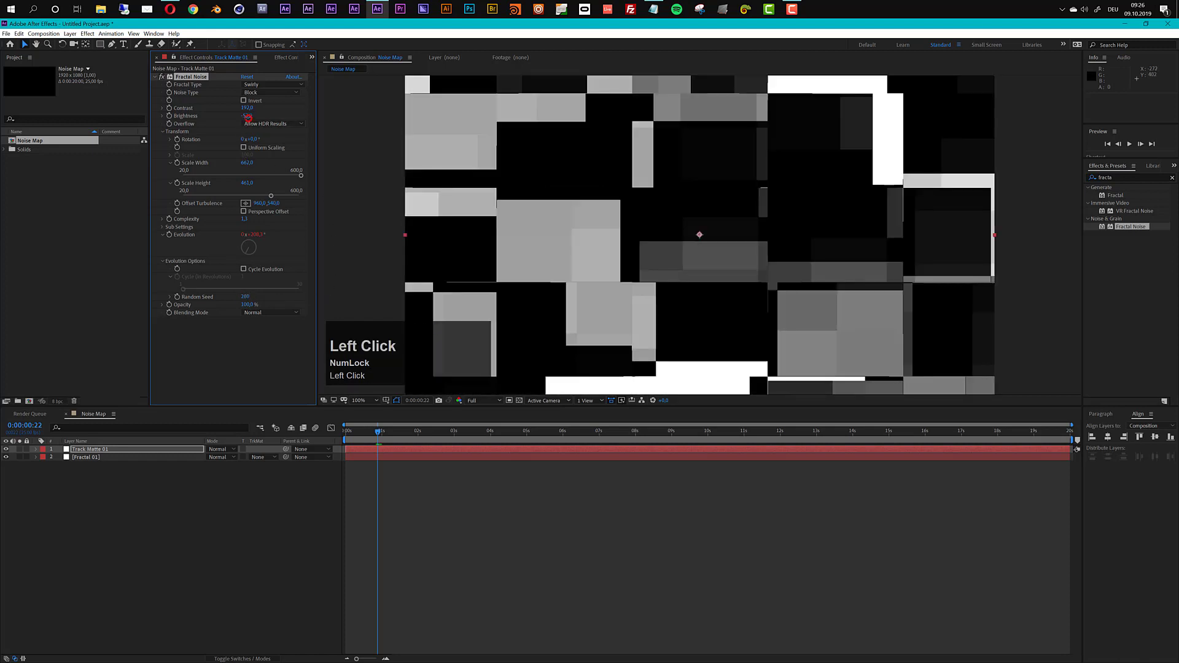
{"action": "left_click_drag", "start_coordinate": [247, 116], "coordinate": [236, 119]}
{"action": "left_click_drag", "start_coordinate": [378, 435], "coordinate": [431, 440]}
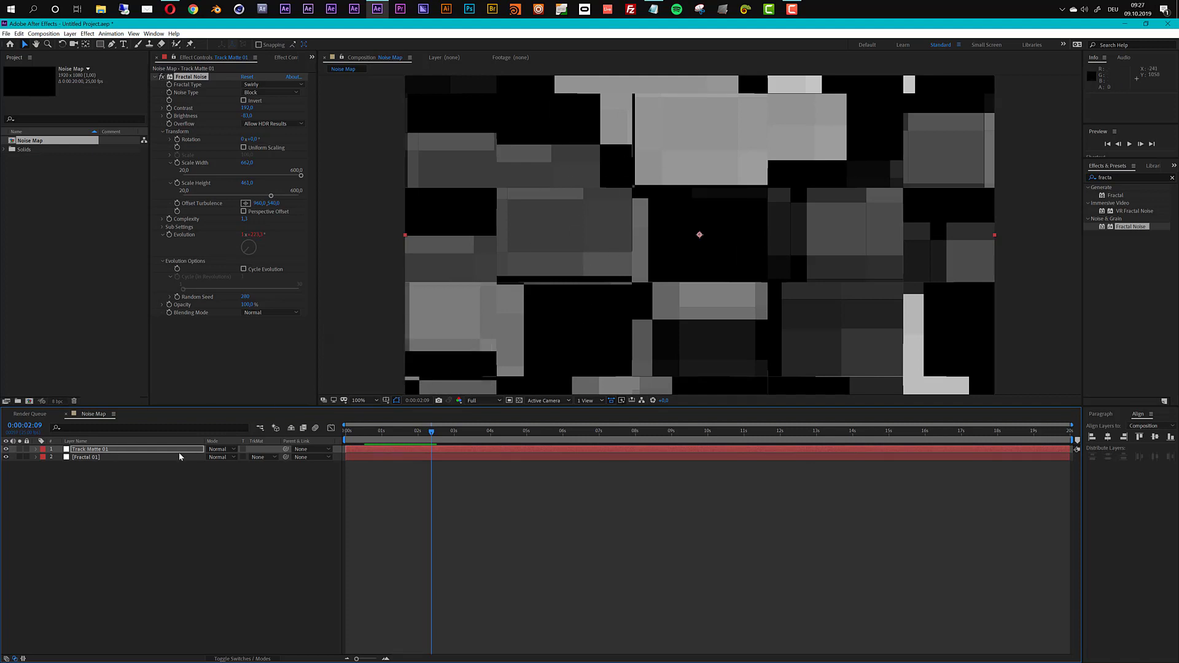
Apply the Levels effect to Track Matte 01, set its input white to about 145 and scrub through the result
{"action": "left_click", "coordinate": [130, 451]}
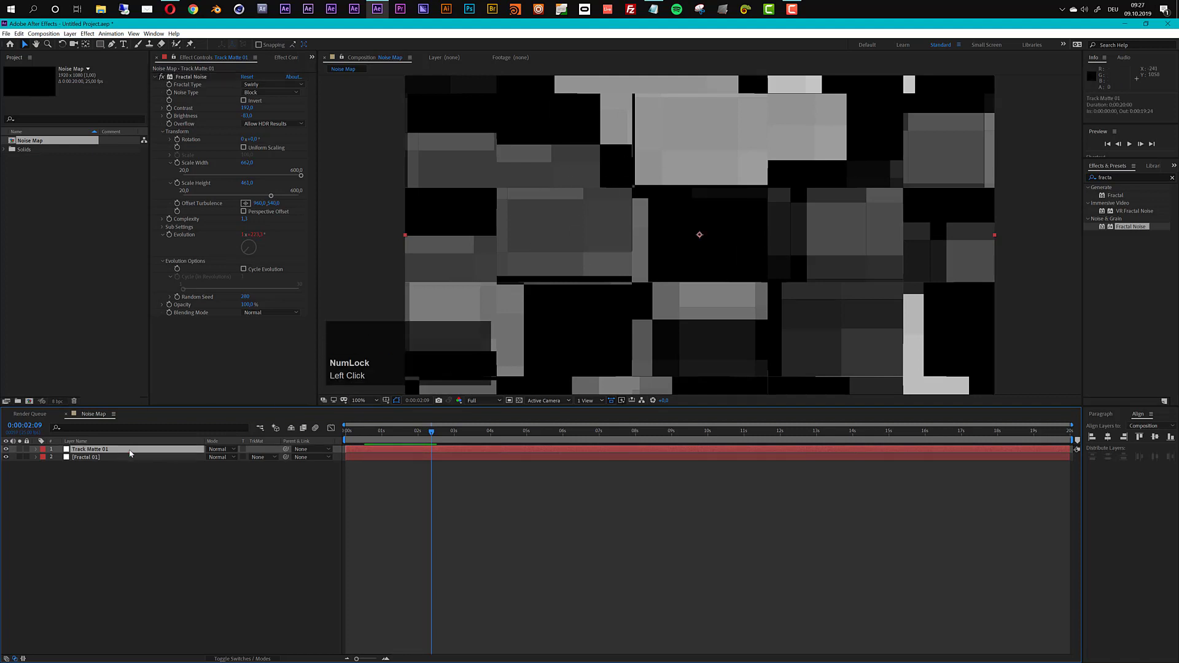
{"action": "triple_click", "coordinate": [1119, 177]}
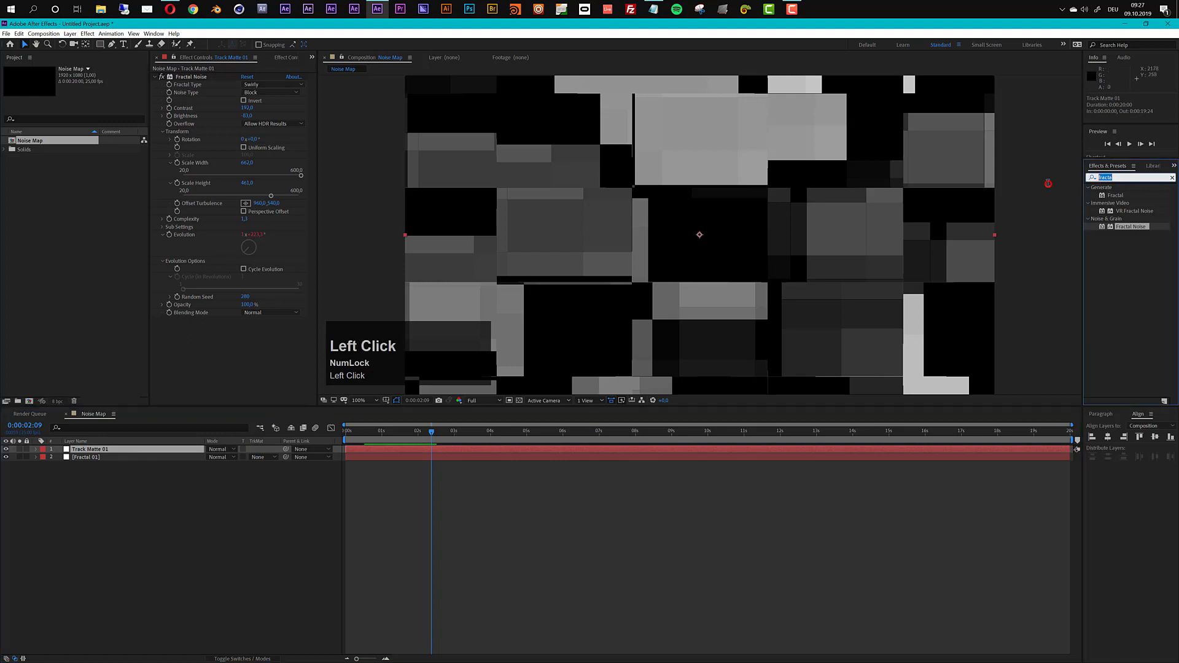
{"action": "type", "text": "levelö"}
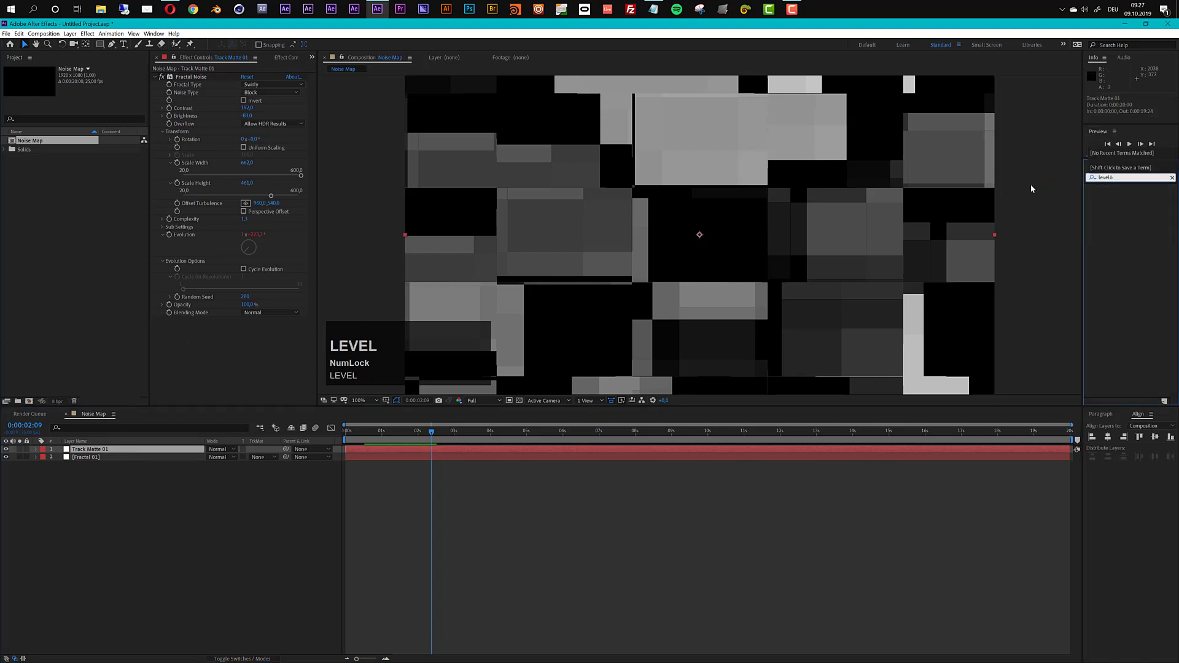
{"action": "key", "text": "BackSpace"}
{"action": "left_click_drag", "start_coordinate": [1123, 237], "coordinate": [204, 331]}
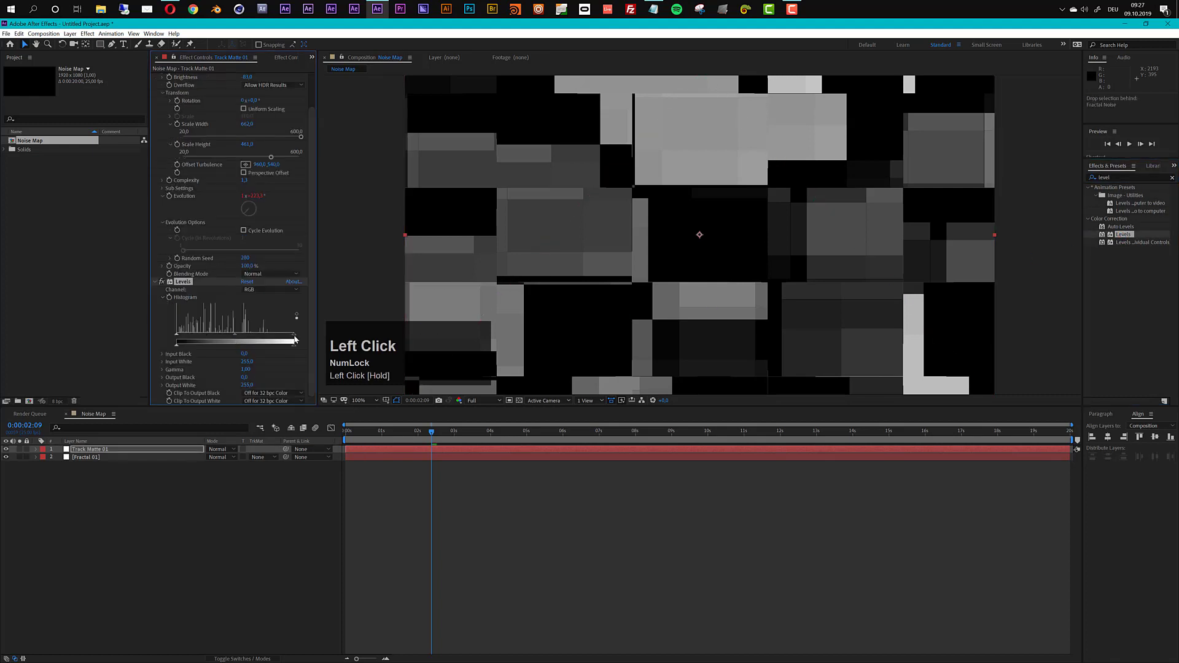
{"action": "left_click_drag", "start_coordinate": [295, 339], "coordinate": [245, 339]}
{"action": "left_click_drag", "start_coordinate": [432, 434], "coordinate": [500, 434]}
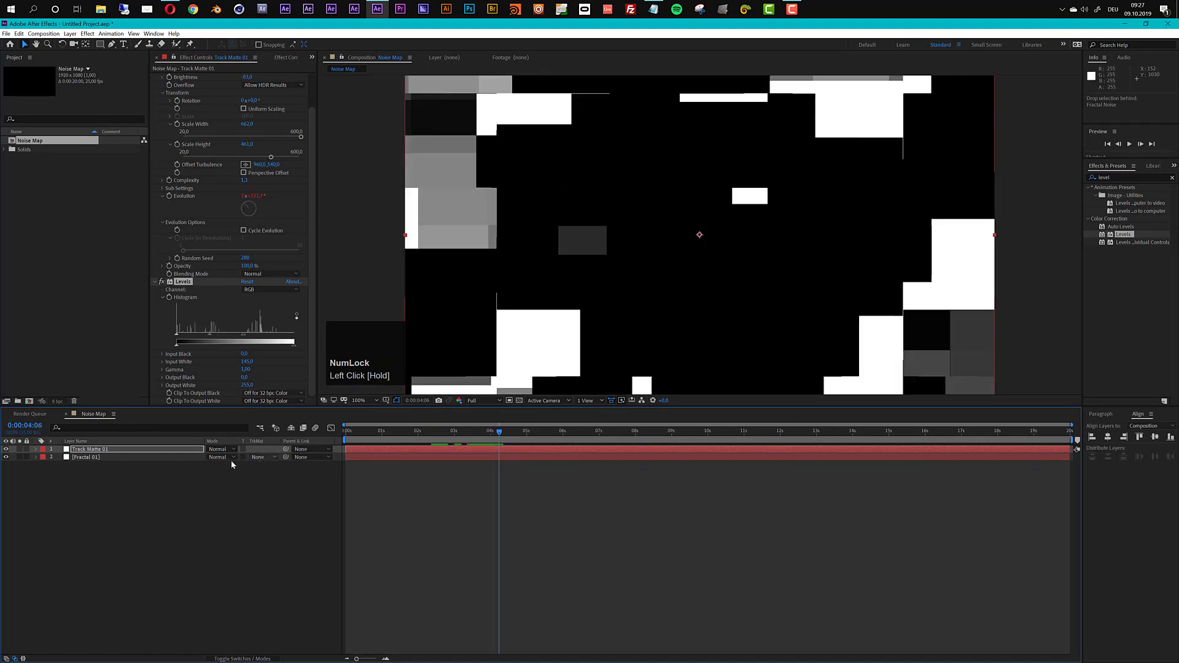
Set Fractal 01 to use Track Matte 01 as a luma matte and preview the masked blocks over time
{"action": "left_click", "coordinate": [87, 460]}
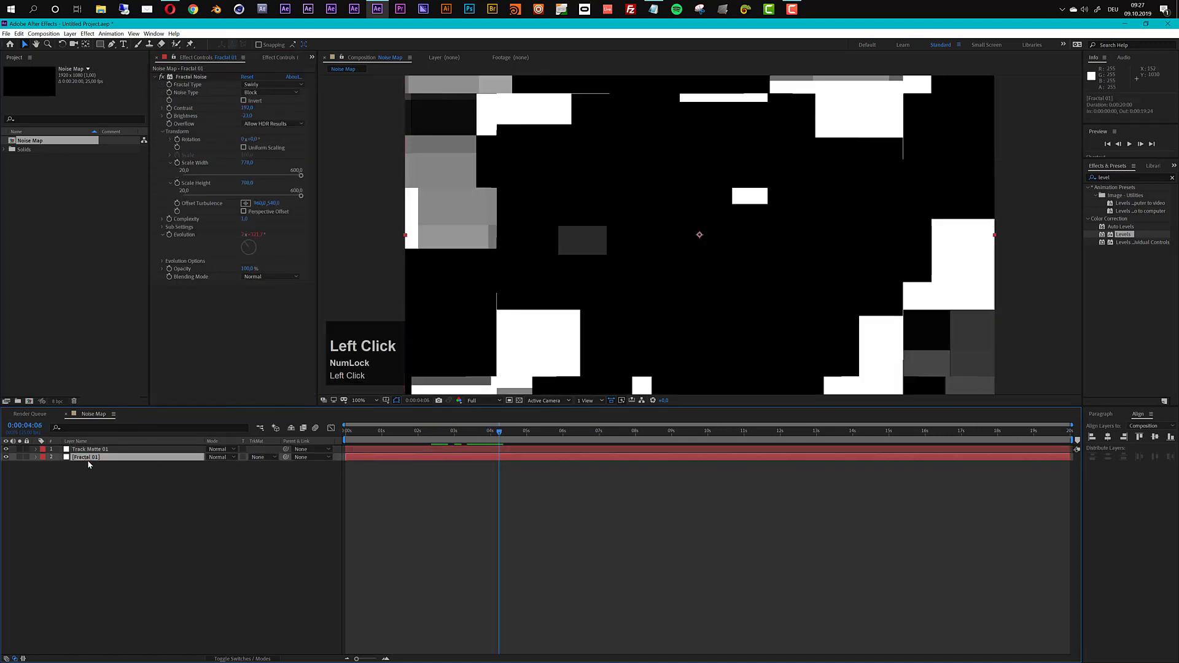
{"action": "left_click", "coordinate": [267, 459]}
{"action": "left_click", "coordinate": [286, 497]}
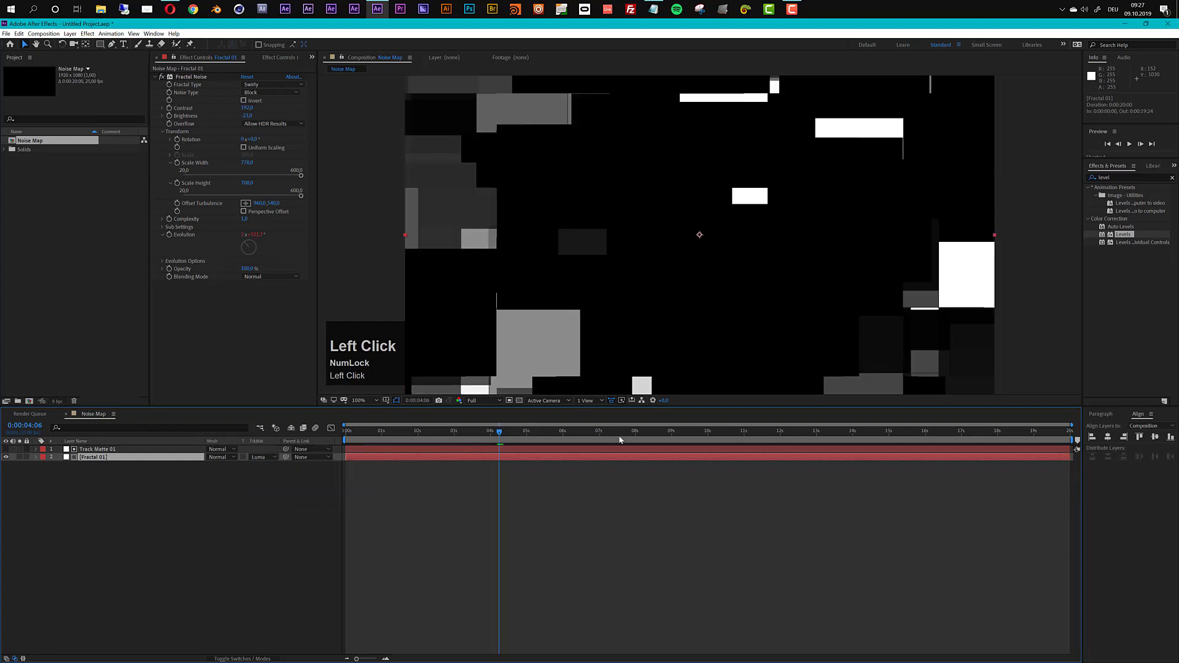
{"action": "mouse_move", "coordinate": [467, 435]}
{"action": "left_mouse_down"}
{"action": "mouse_move", "coordinate": [447, 433]}
{"action": "mouse_move", "coordinate": [462, 437]}
{"action": "left_mouse_up"}
{"action": "left_click", "coordinate": [98, 449]}
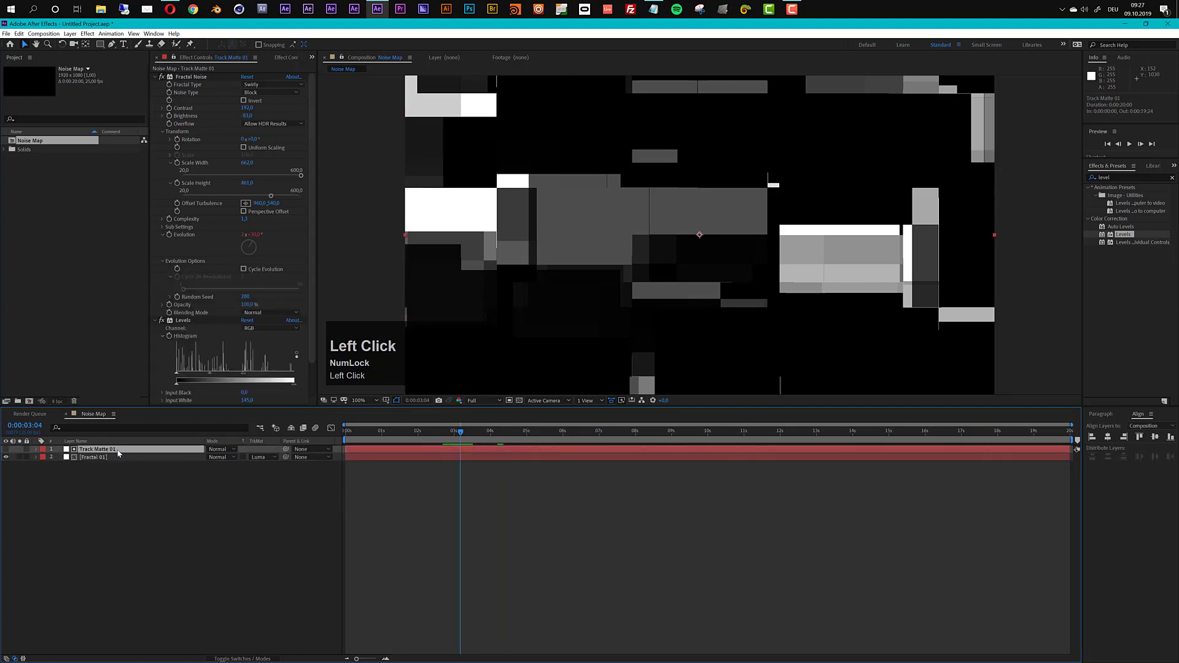
{"action": "left_click", "coordinate": [133, 458]}
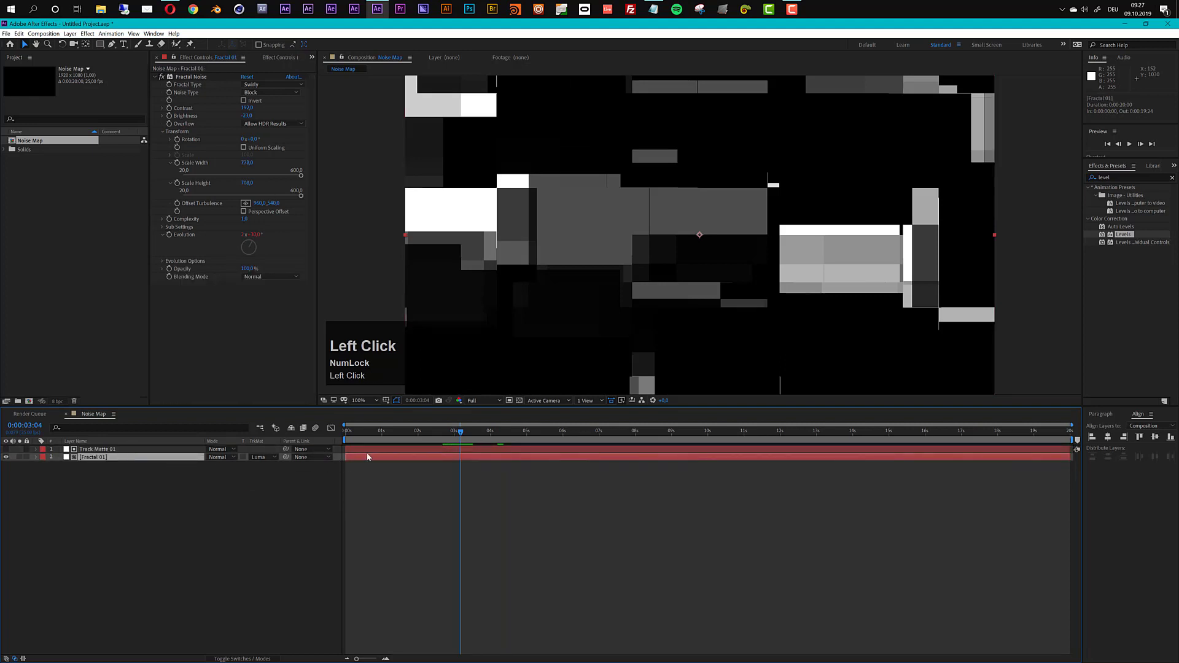
{"action": "left_click_drag", "start_coordinate": [382, 434], "coordinate": [562, 436]}
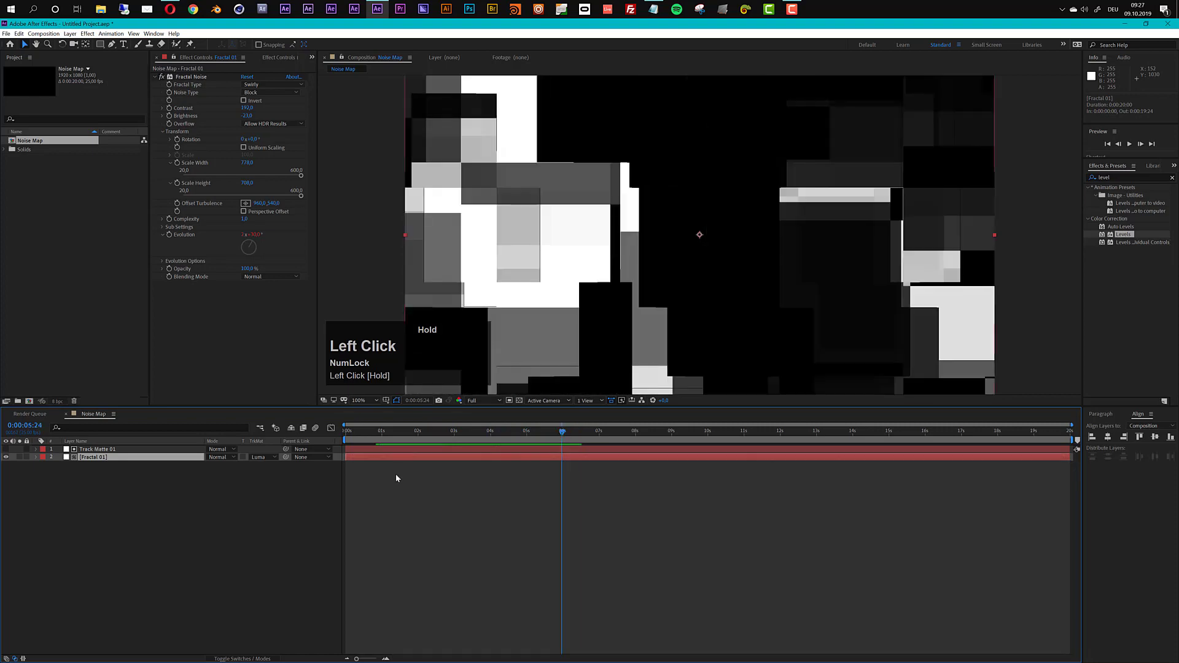
Change Track Matte 01's Evolution expression to posterizeTime(5) and time*200, and play back the result
{"action": "left_click", "coordinate": [401, 450]}
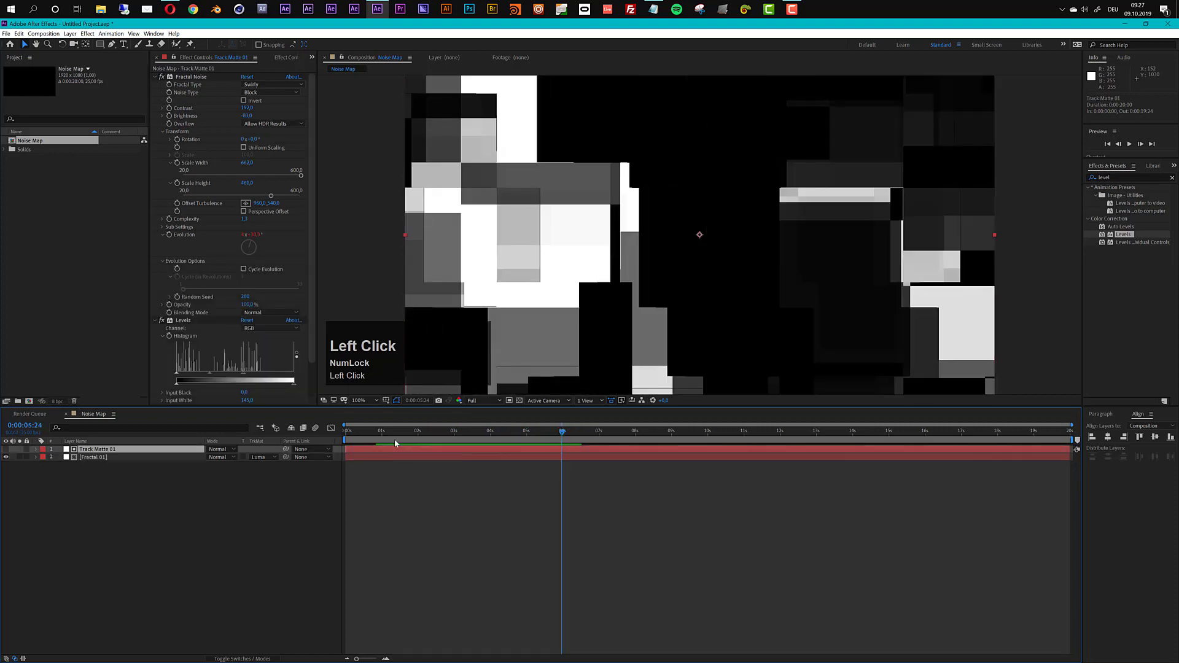
{"action": "key", "text": "e"}
{"action": "key", "text": "e"}
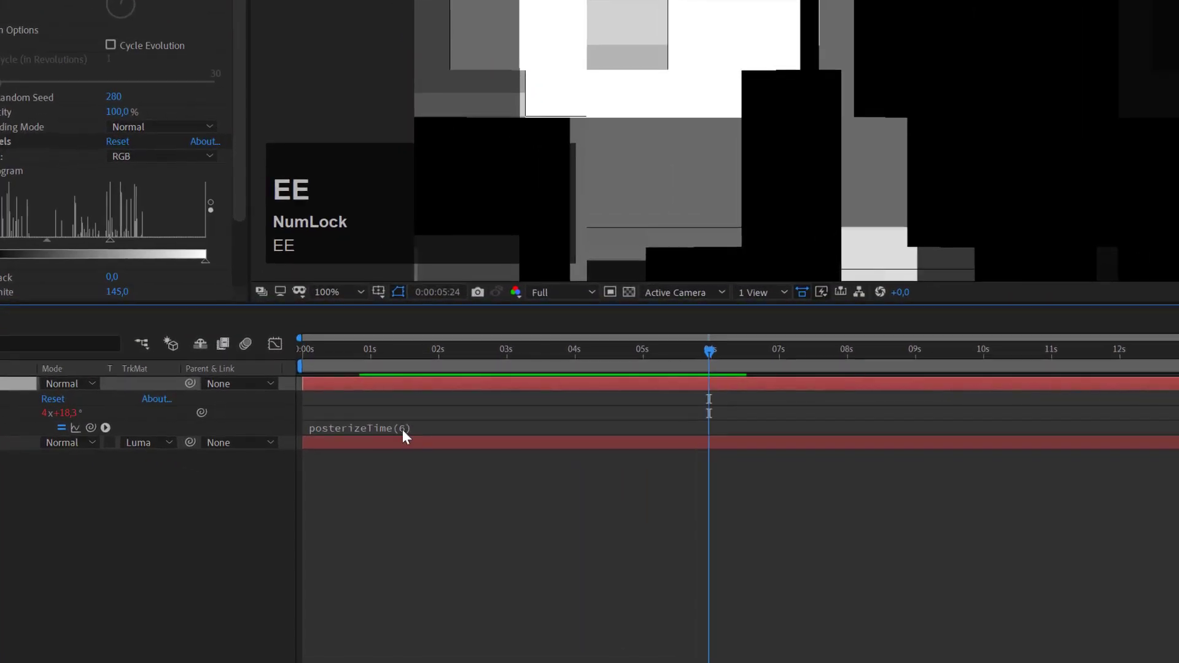
{"action": "left_click", "coordinate": [403, 429]}
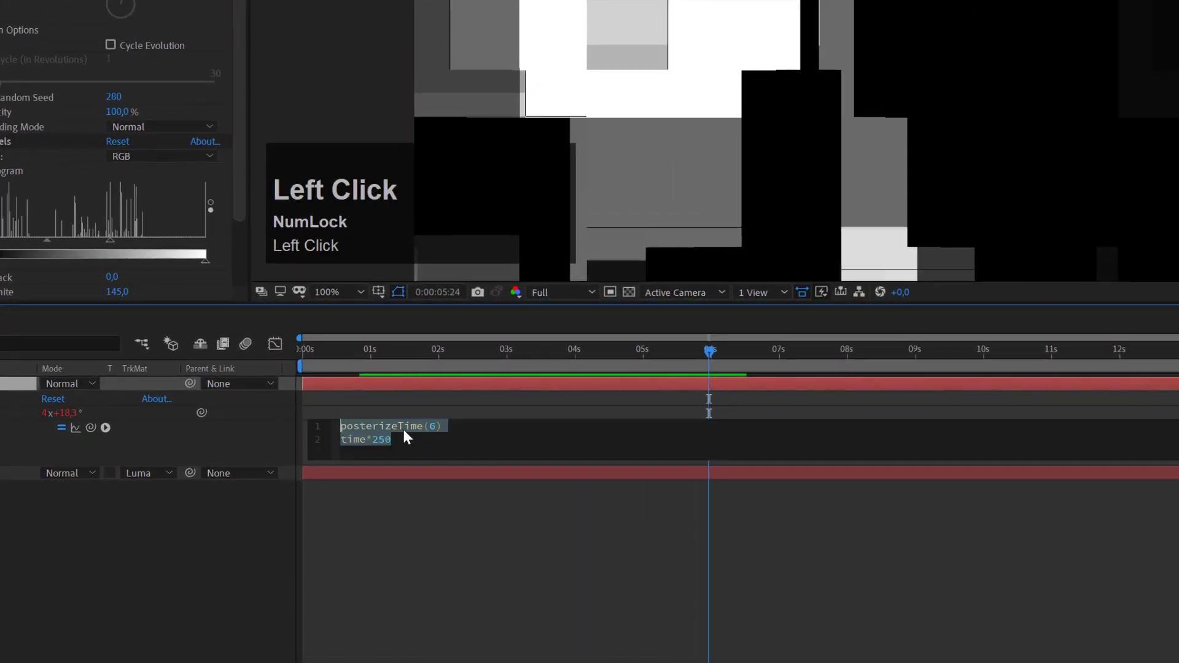
{"action": "key", "text": "BackSpace"}
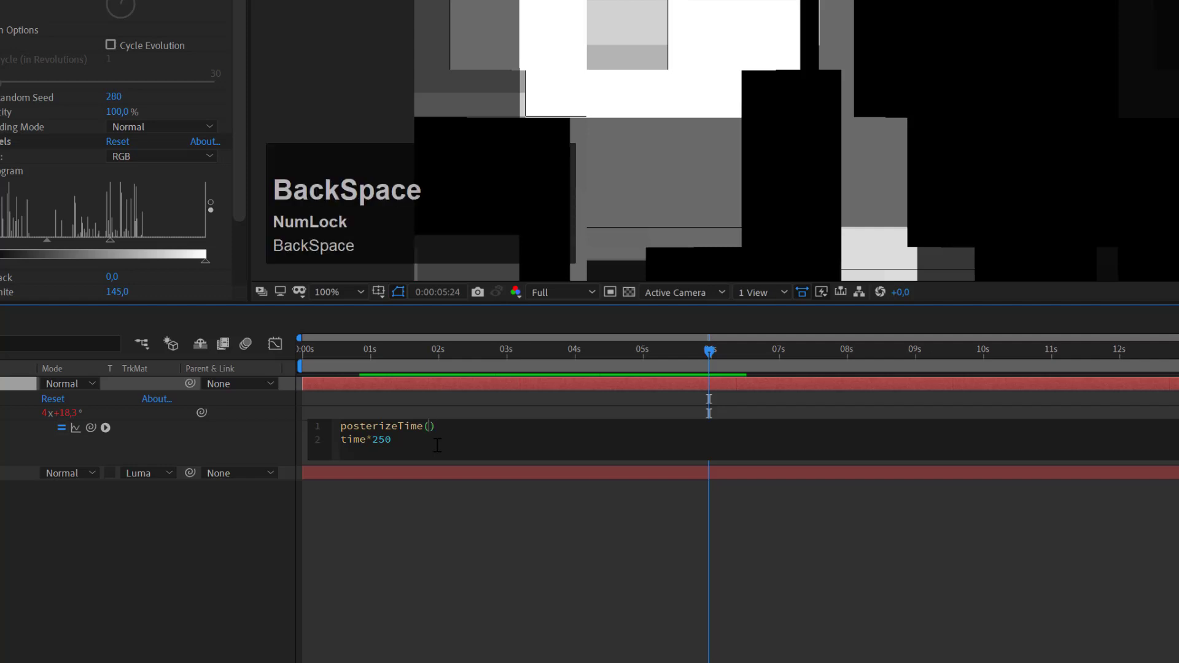
{"action": "type", "text": "5"}
{"action": "key", "text": "Down"}
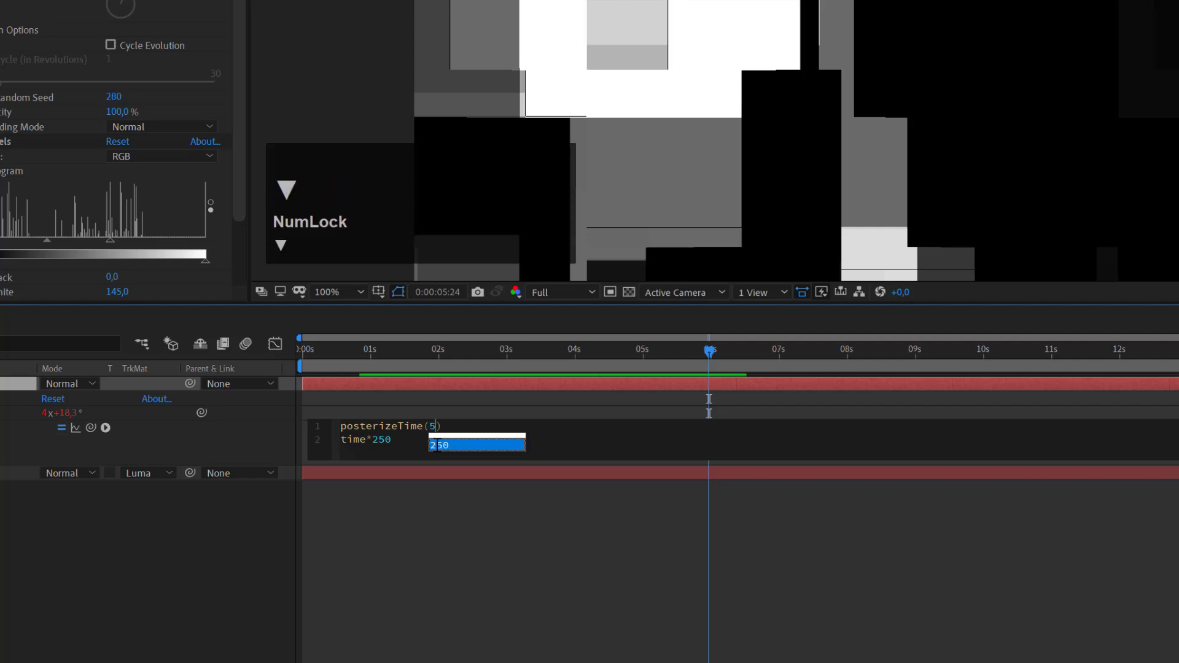
{"action": "left_click", "coordinate": [386, 441]}
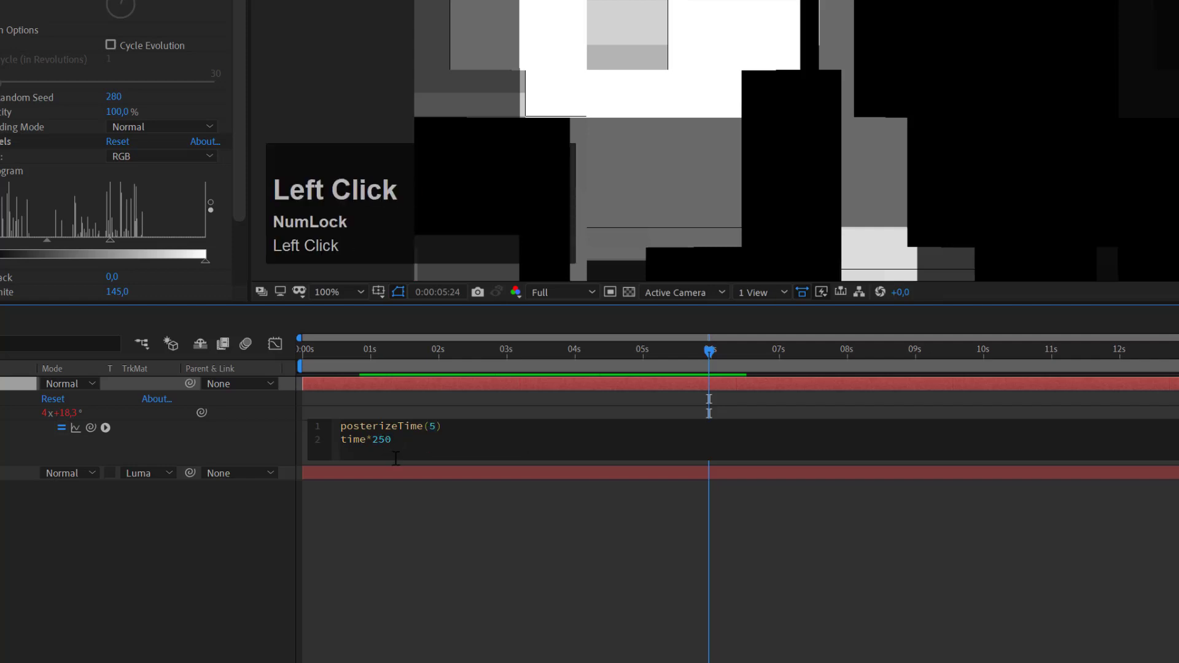
{"action": "type", "text": "00"}
{"action": "left_click", "coordinate": [389, 561]}
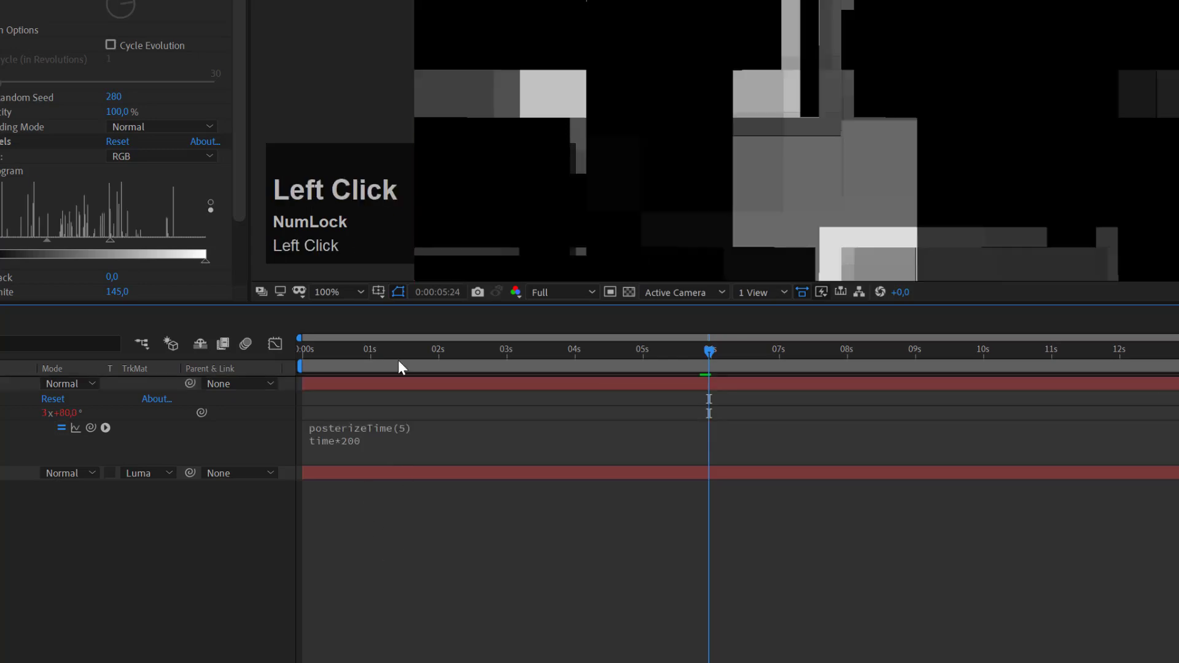
{"action": "left_click", "coordinate": [397, 351]}
{"action": "left_click_drag", "start_coordinate": [387, 353], "coordinate": [376, 356]}
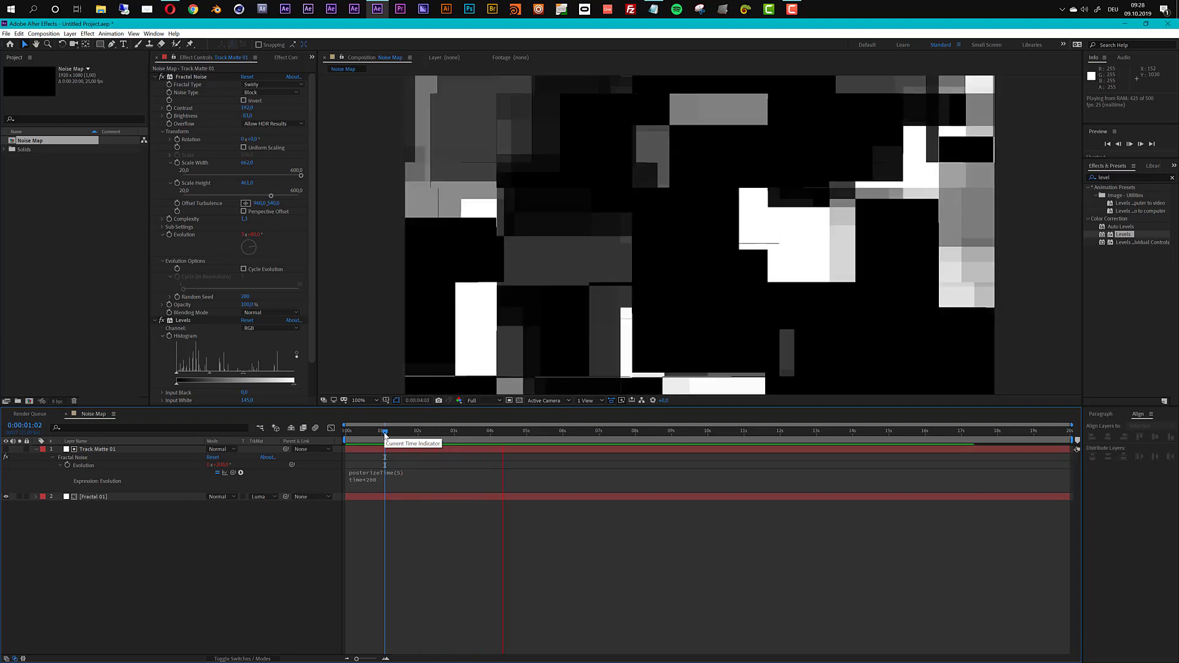
{"action": "left_click", "coordinate": [385, 436]}
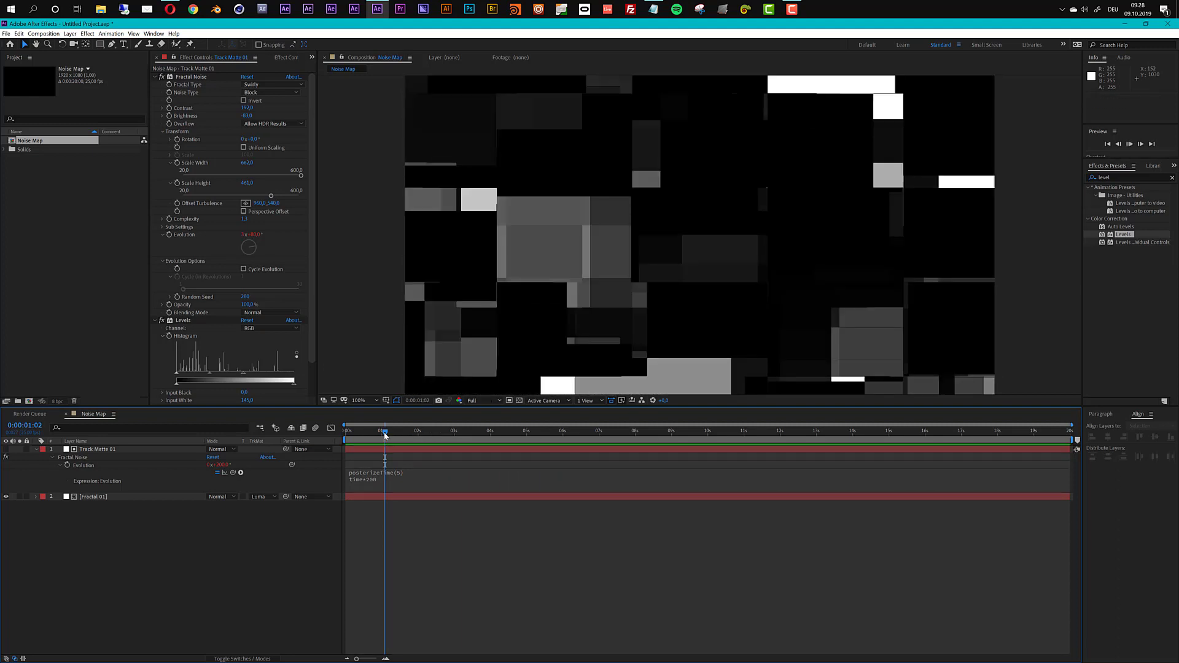
{"action": "key", "text": "space"}
Collapse Track Matte 01, duplicate it together with Fractal 01 and give the two copies the Aqua label colour
{"action": "left_click", "coordinate": [36, 450]}
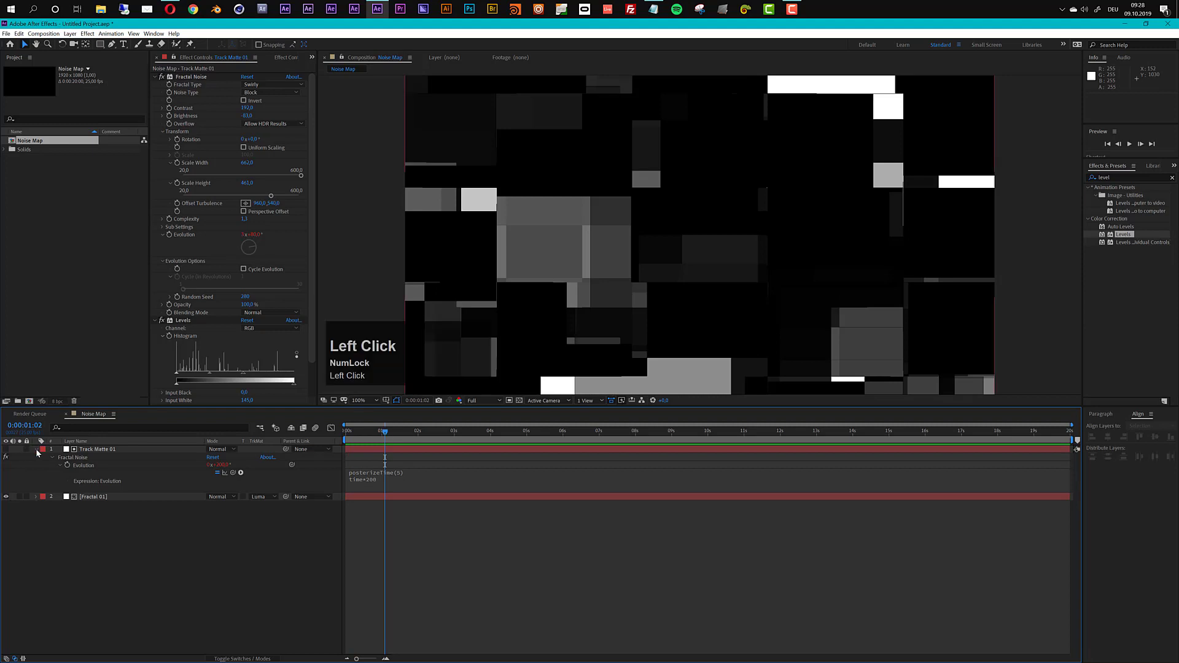
{"action": "left_click", "coordinate": [93, 455]}
{"action": "left_click", "coordinate": [94, 451], "text": "shift"}
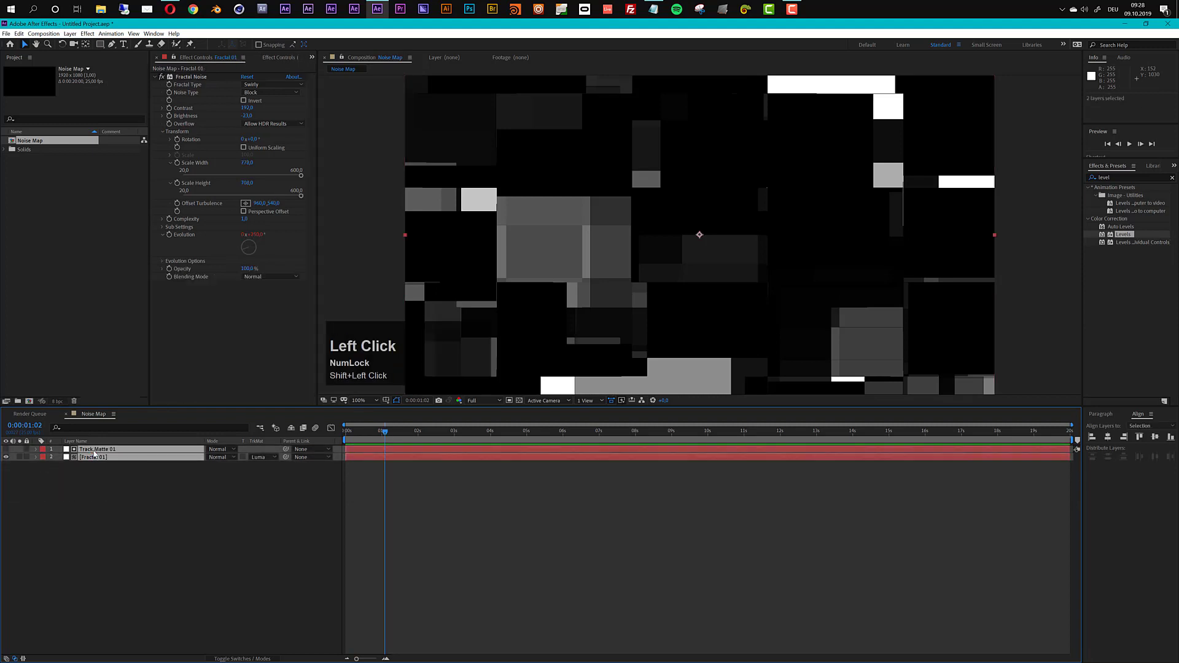
{"action": "key", "text": "ctrl+d"}
{"action": "left_click", "coordinate": [45, 464]}
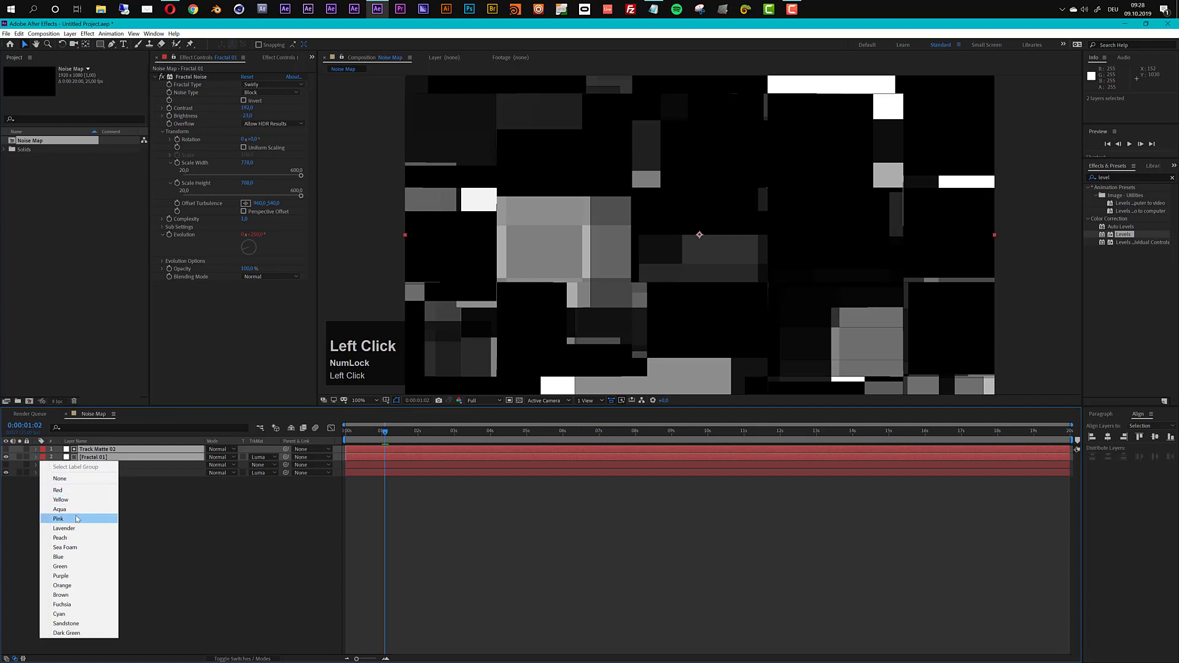
{"action": "left_click", "coordinate": [59, 509]}
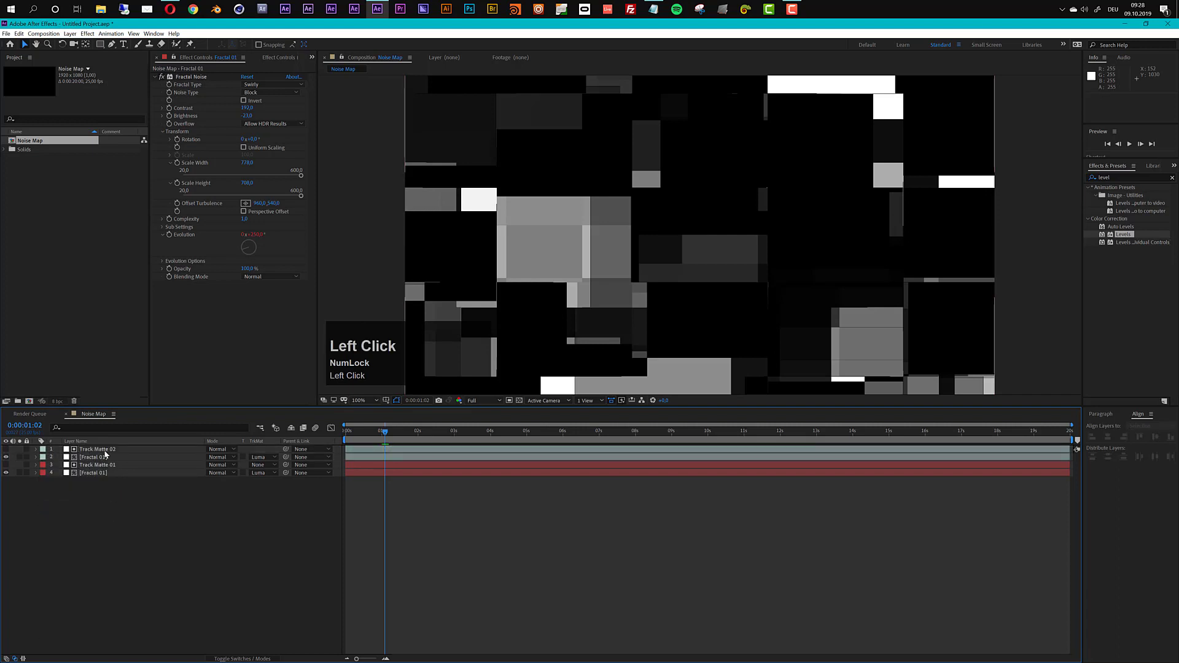
Rename the duplicated Fractal 01 layer Fractal 02
{"action": "left_click", "coordinate": [105, 456]}
{"action": "key", "text": "Return"}
{"action": "key", "text": "Right"}
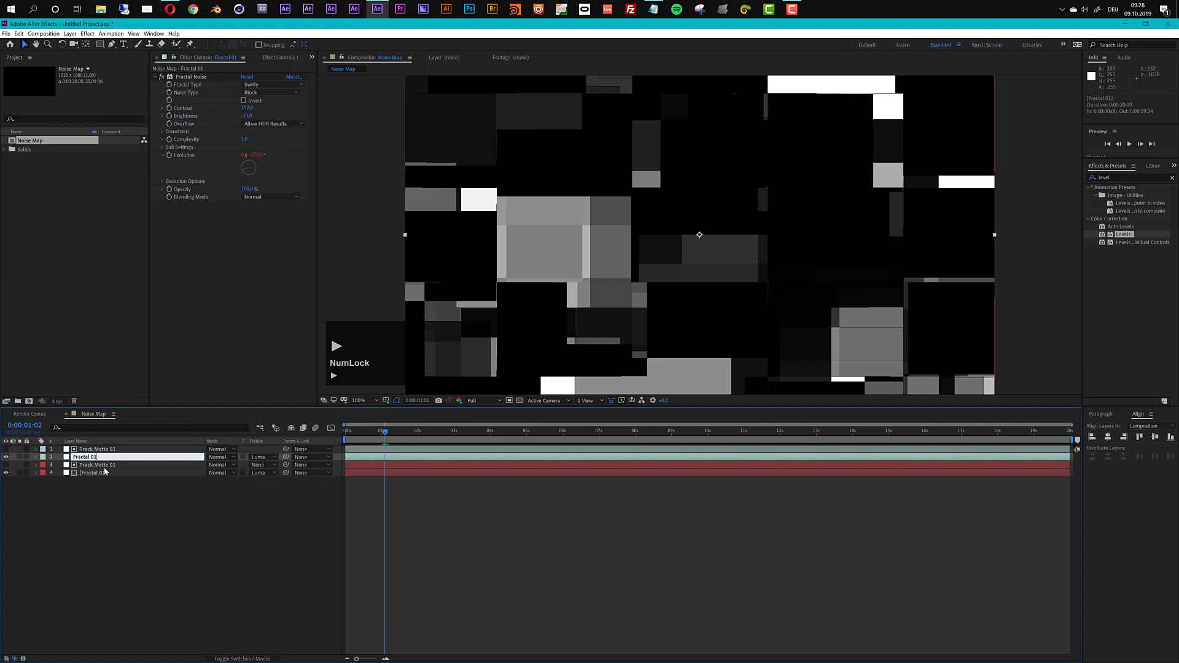
{"action": "key", "text": "BackSpace"}
{"action": "type", "text": "2"}
{"action": "key", "text": "Return"}
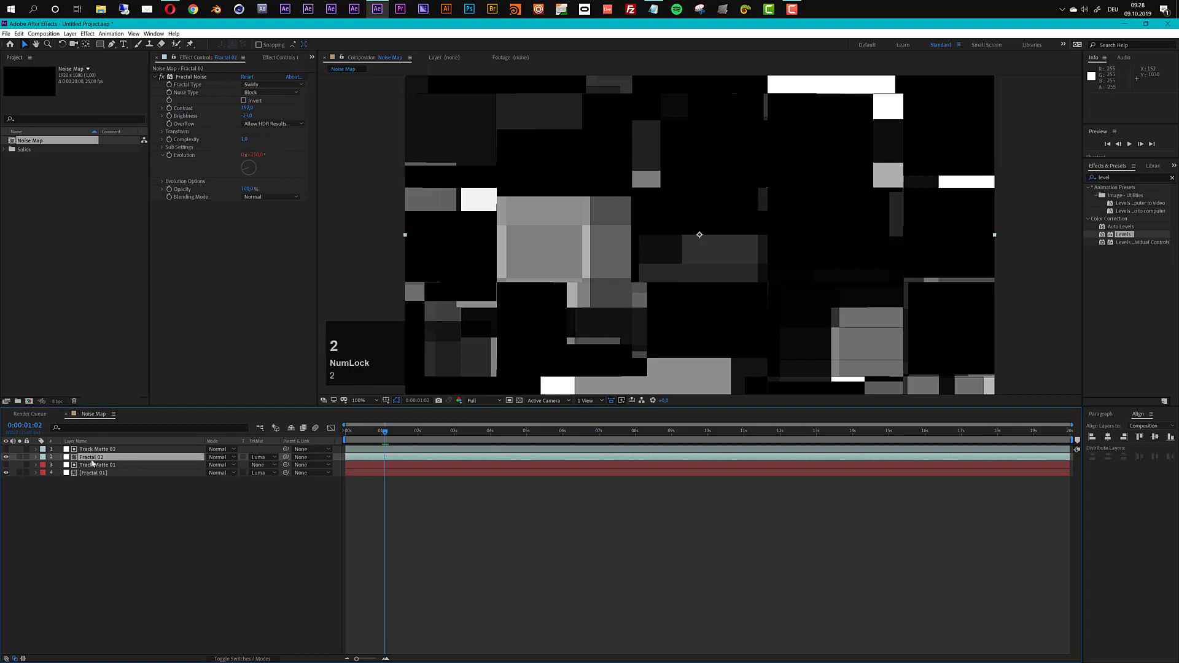
Solo the Fractal 02 layer and set its track matte to None
{"action": "left_click", "coordinate": [19, 457]}
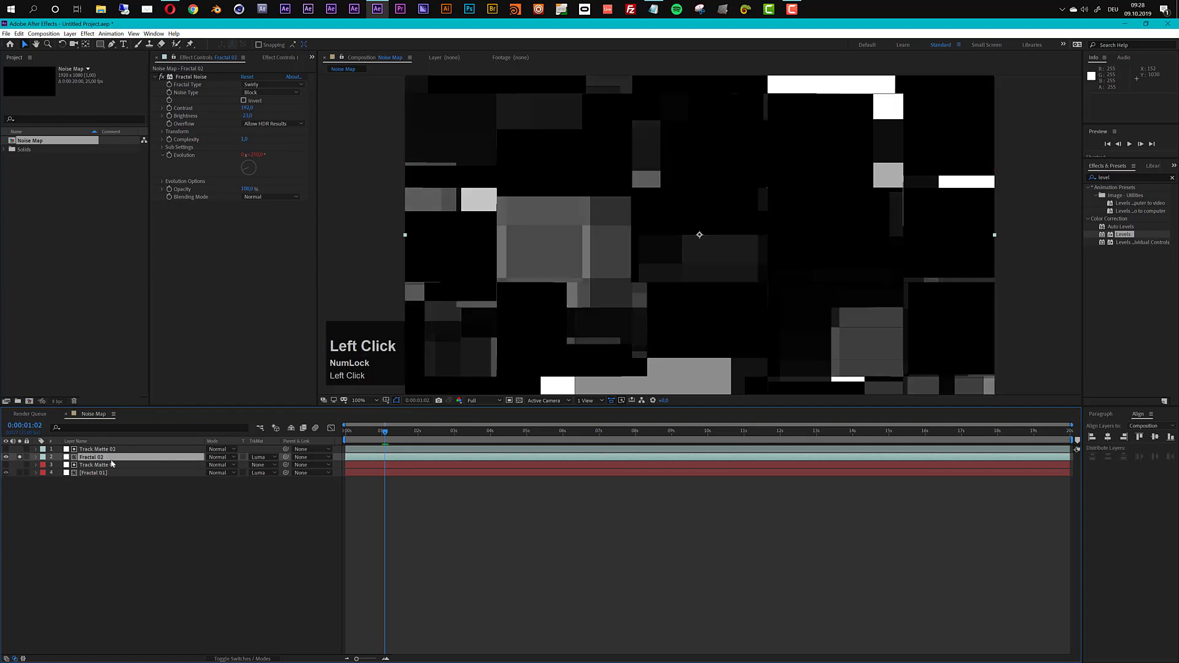
{"action": "left_click", "coordinate": [265, 457]}
{"action": "left_click", "coordinate": [273, 462]}
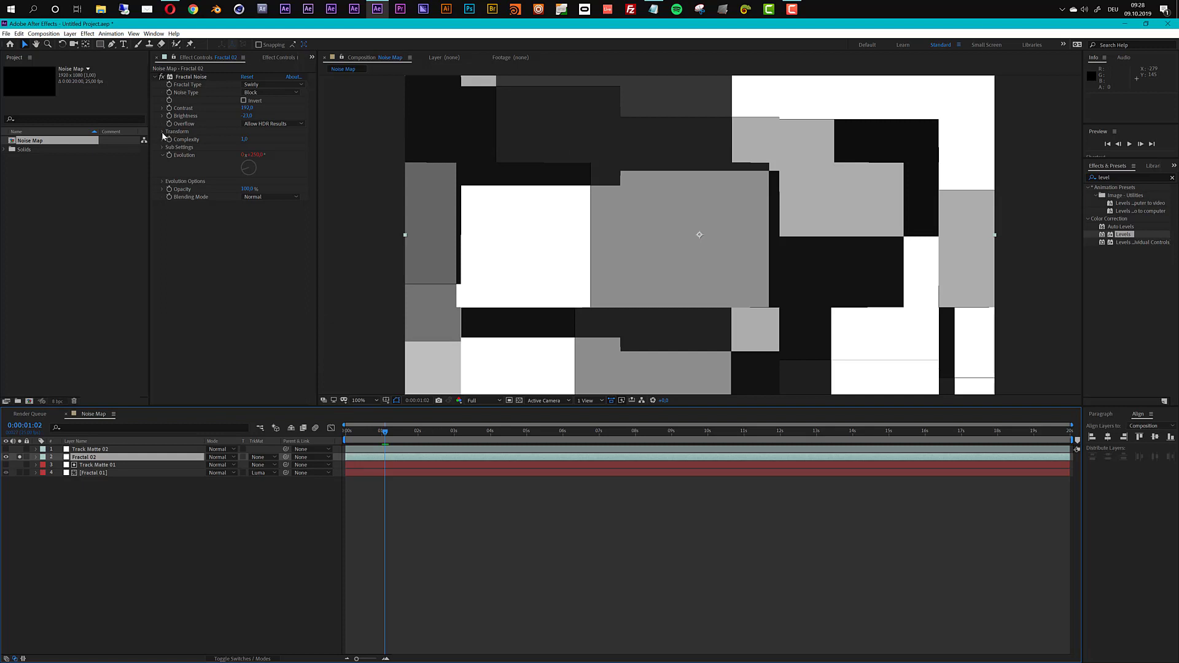
Set Fractal 02's Fractal Noise to the Smeary type with complexity 2, reduced contrast and raised brightness
{"action": "left_click", "coordinate": [267, 86]}
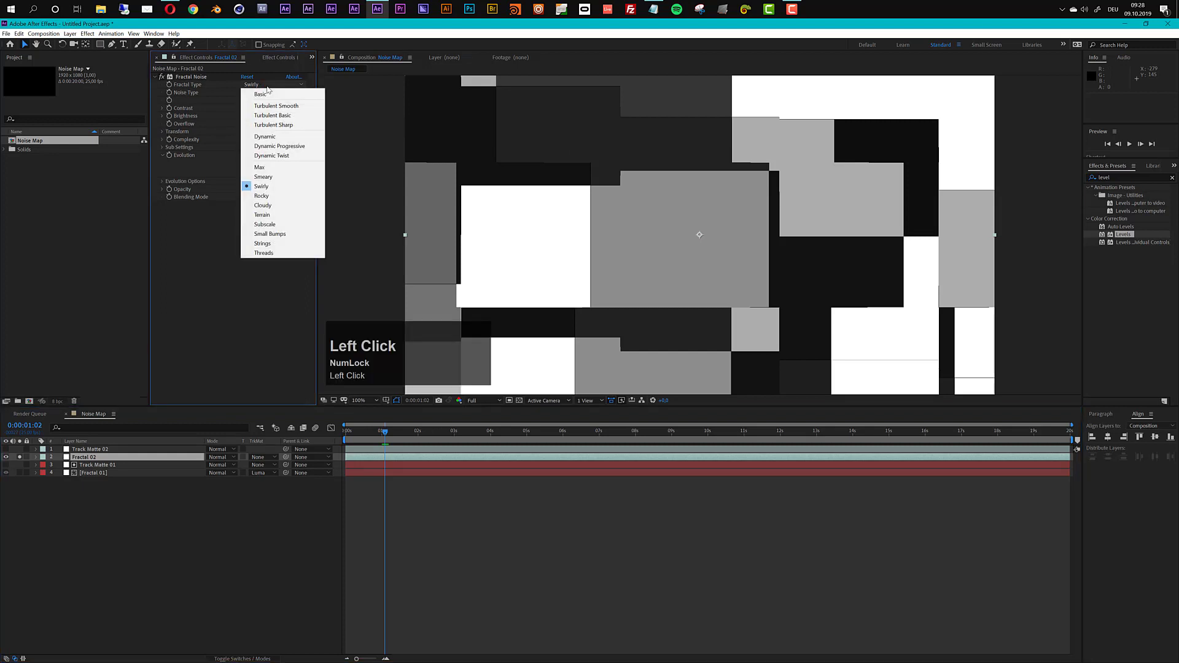
{"action": "left_click", "coordinate": [270, 174]}
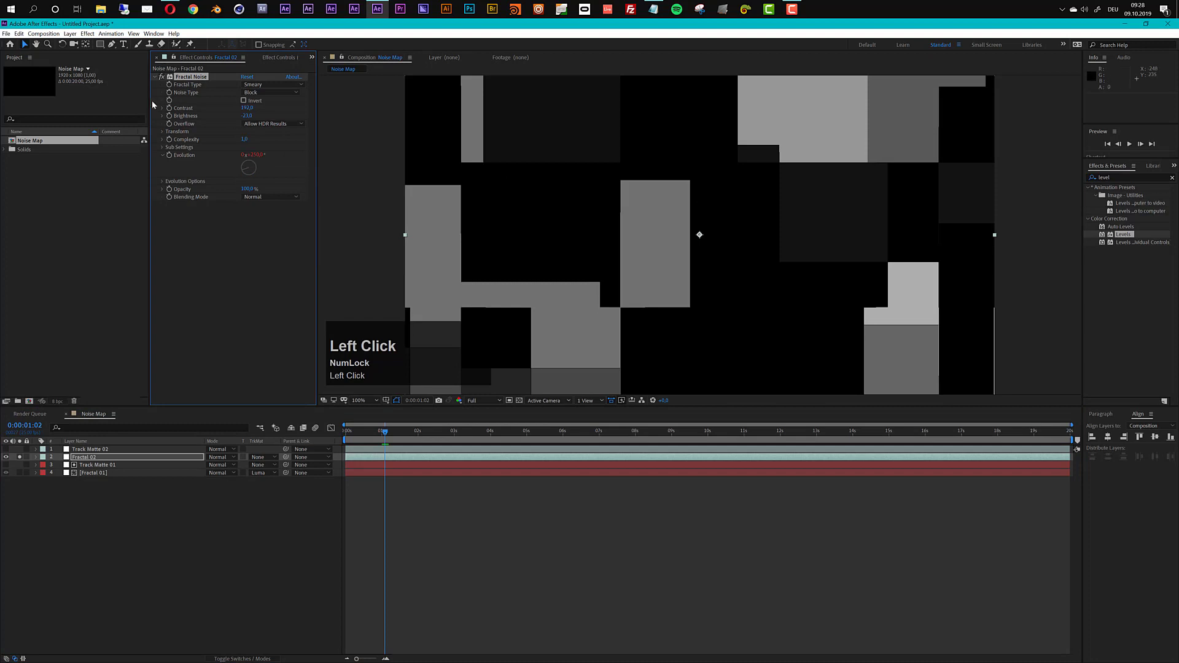
{"action": "mouse_move", "coordinate": [249, 117]}
{"action": "left_mouse_down"}
{"action": "mouse_move", "coordinate": [270, 119]}
{"action": "mouse_move", "coordinate": [216, 110]}
{"action": "mouse_move", "coordinate": [228, 110]}
{"action": "left_mouse_up"}
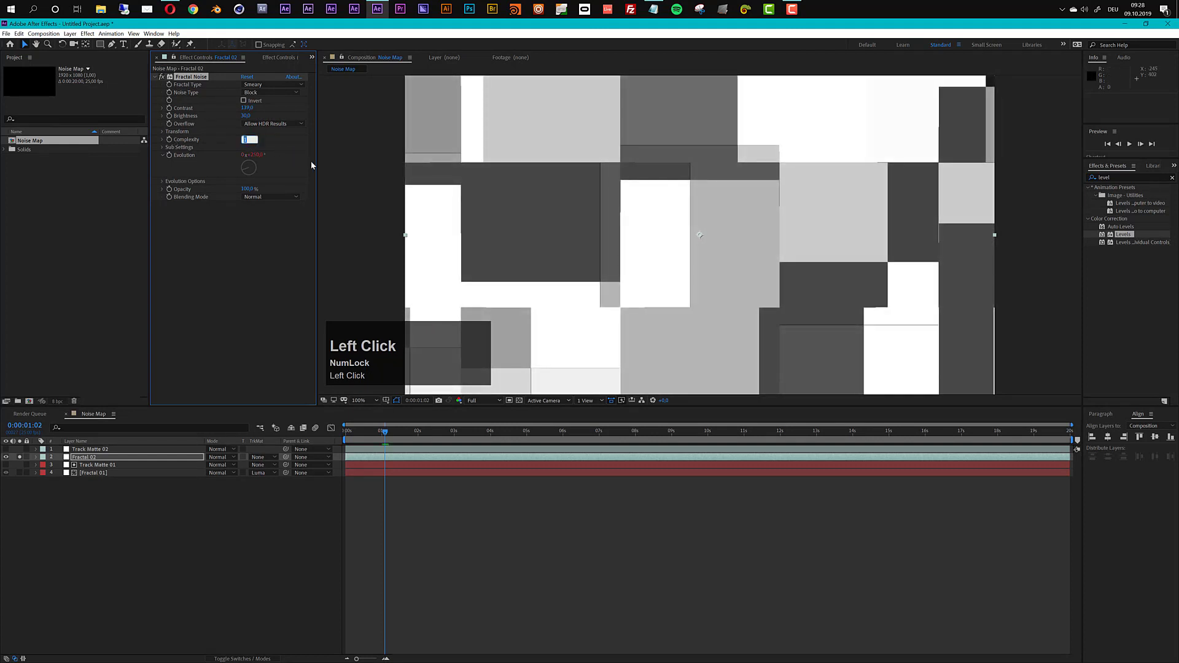
{"action": "type", "text": "2"}
{"action": "key", "text": "Return"}
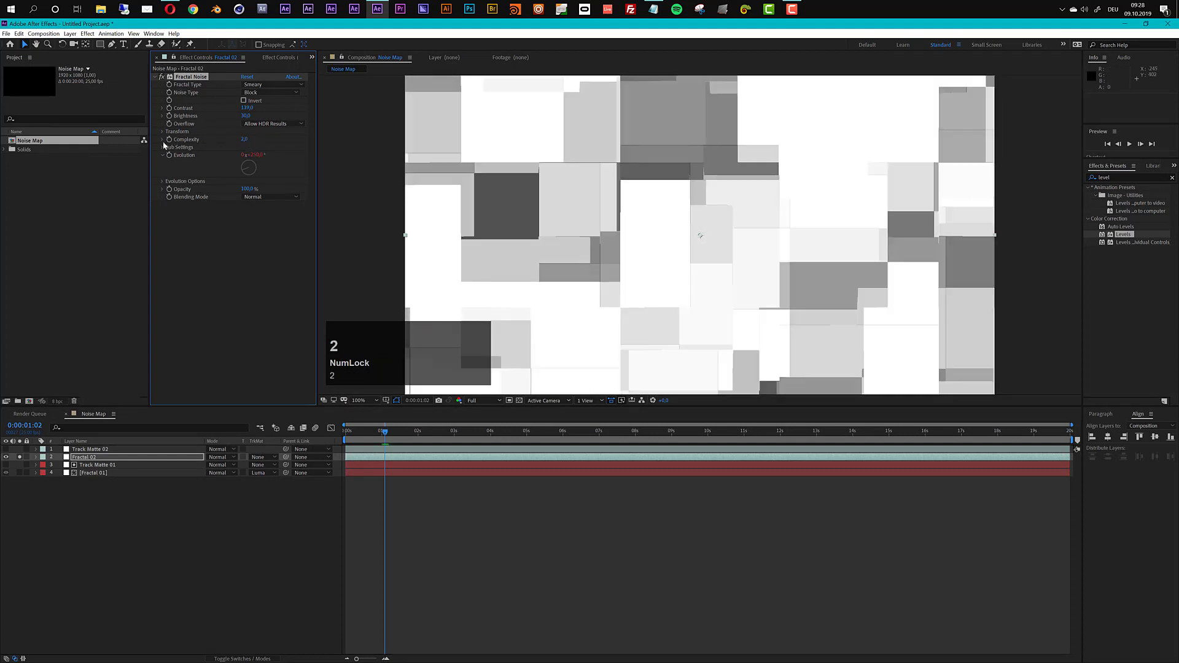
Set Fractal 02's Fractal Noise to scale width about 300, scale height about 255 and contrast 208, and lower its brightness
{"action": "left_click", "coordinate": [161, 132]}
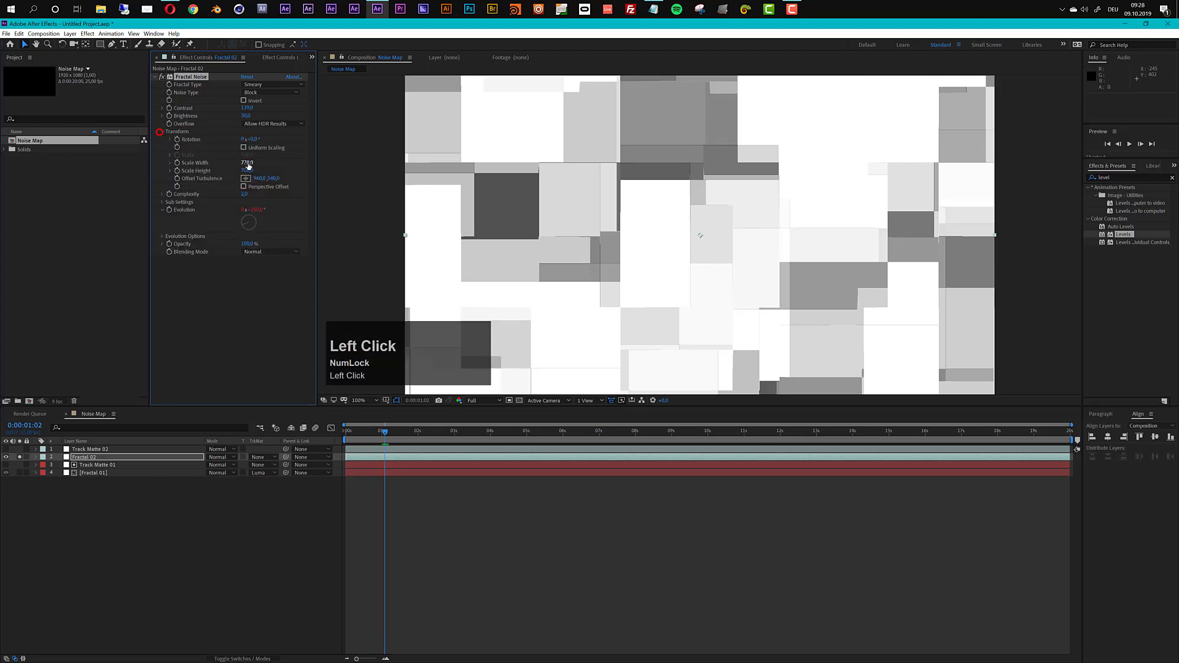
{"action": "left_click_drag", "start_coordinate": [248, 165], "coordinate": [106, 175]}
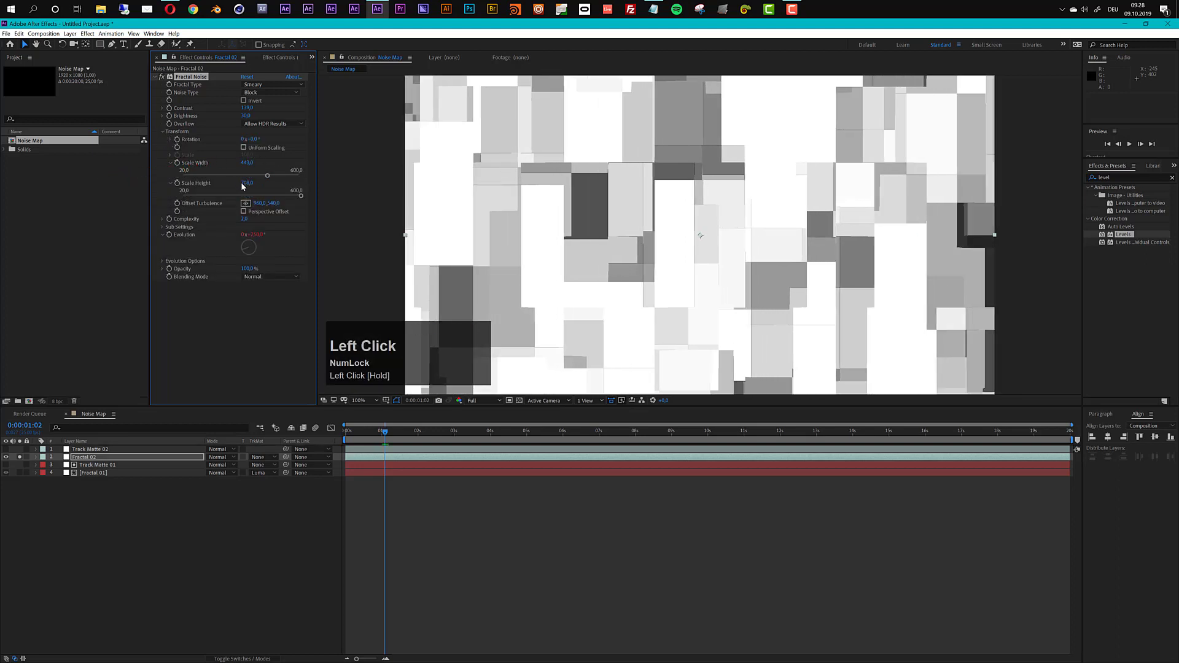
{"action": "left_click_drag", "start_coordinate": [242, 183], "coordinate": [212, 182]}
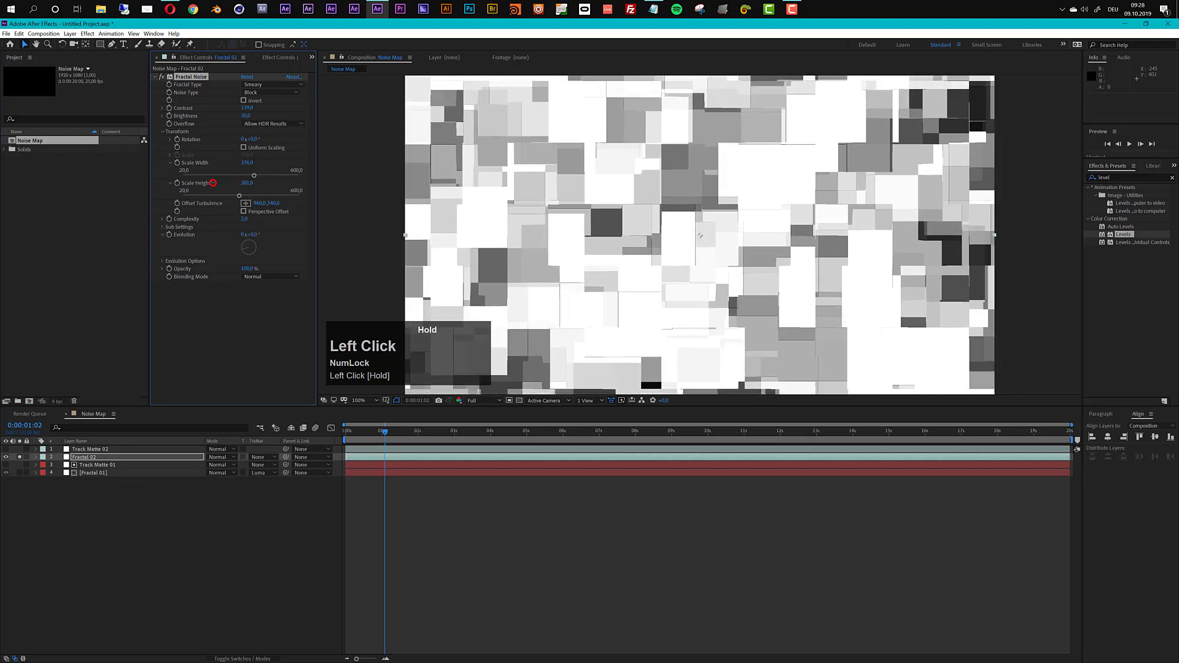
{"action": "mouse_move", "coordinate": [247, 119]}
{"action": "left_mouse_down"}
{"action": "mouse_move", "coordinate": [200, 117]}
{"action": "mouse_move", "coordinate": [254, 106]}
{"action": "left_mouse_up"}
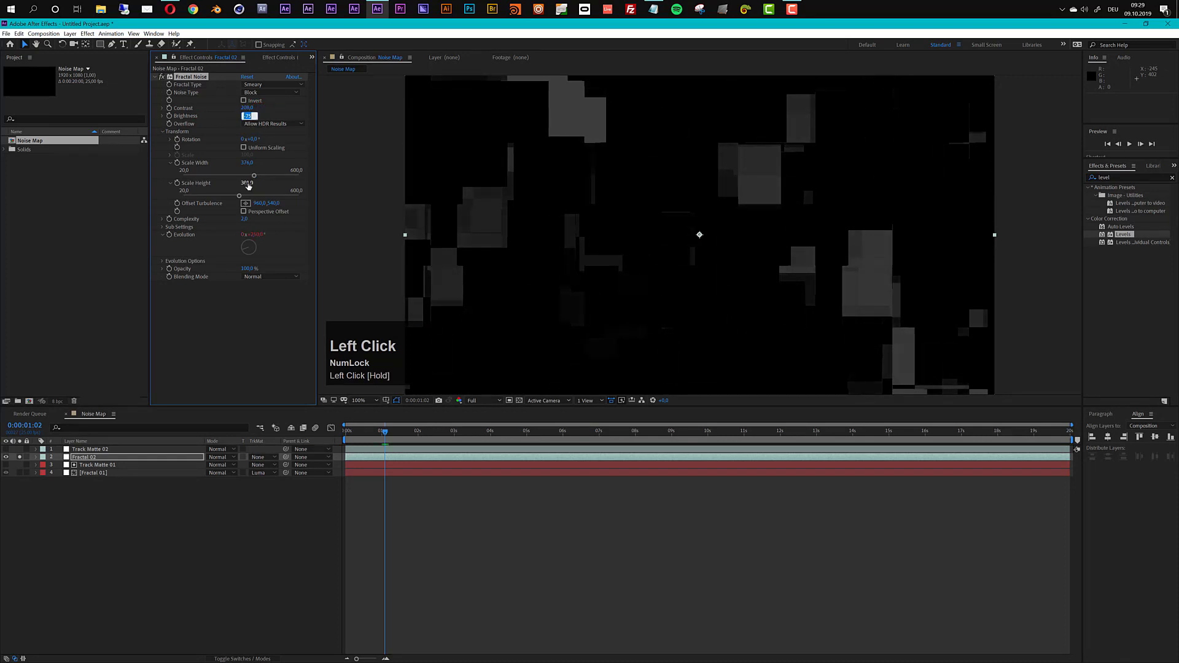
{"action": "left_click_drag", "start_coordinate": [247, 162], "coordinate": [227, 183]}
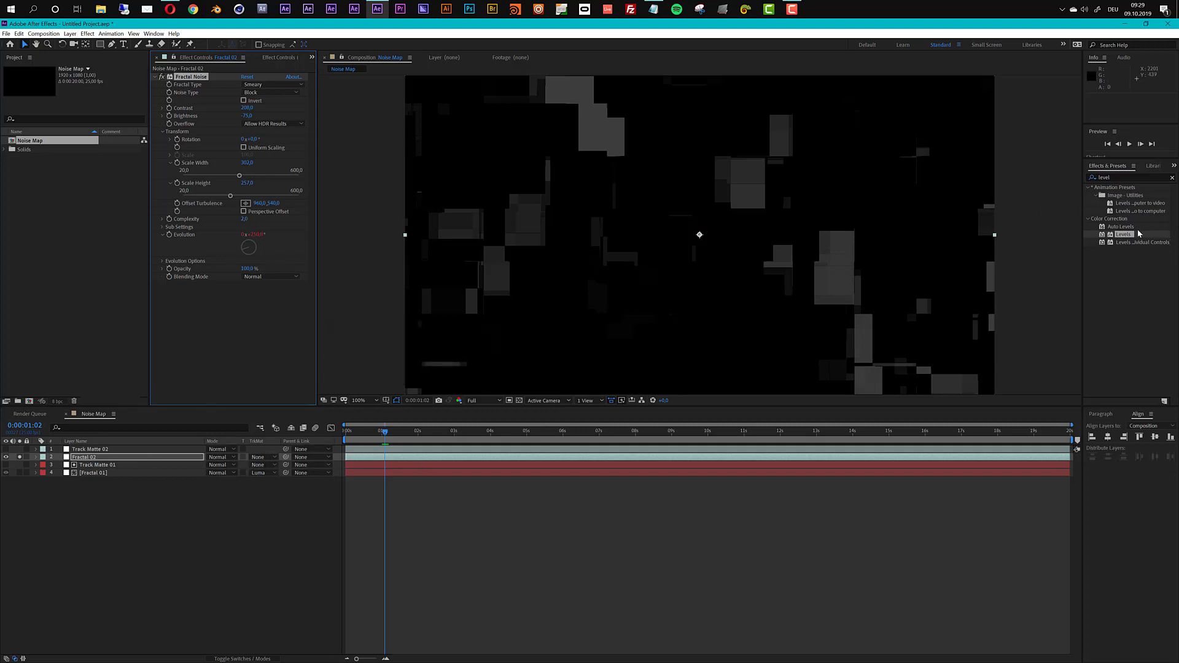
Add a Levels effect to Fractal 02 below the Fractal Noise and lower its Input White to 57
{"action": "left_click_drag", "start_coordinate": [1134, 238], "coordinate": [222, 307]}
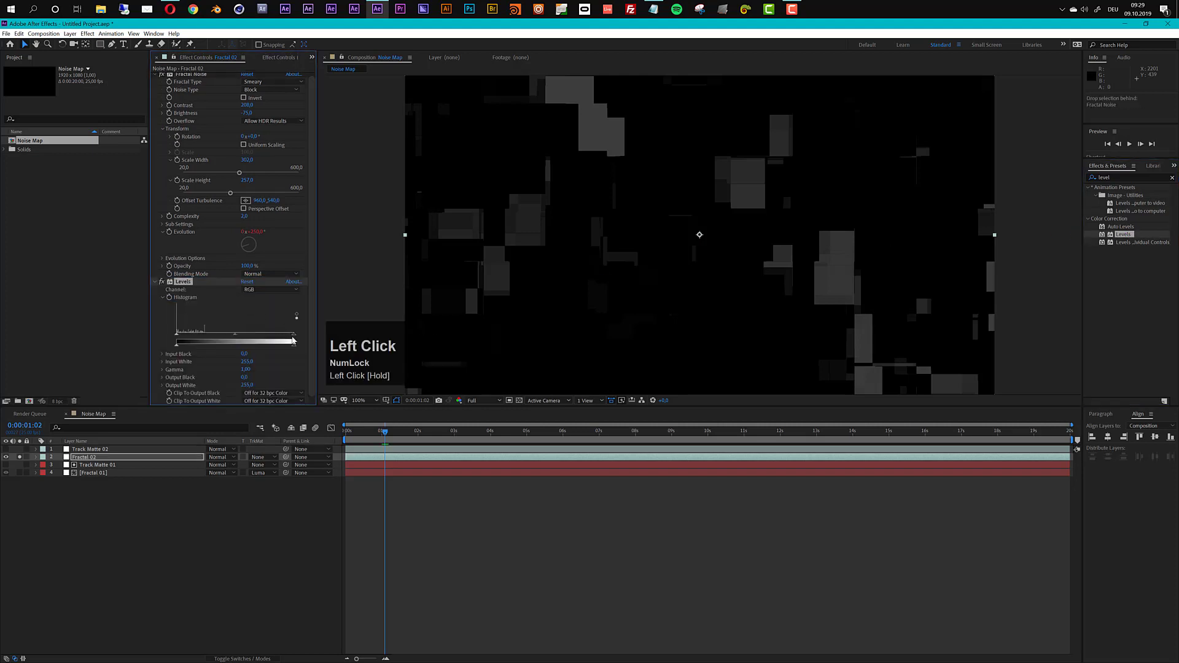
{"action": "left_click_drag", "start_coordinate": [272, 339], "coordinate": [203, 344]}
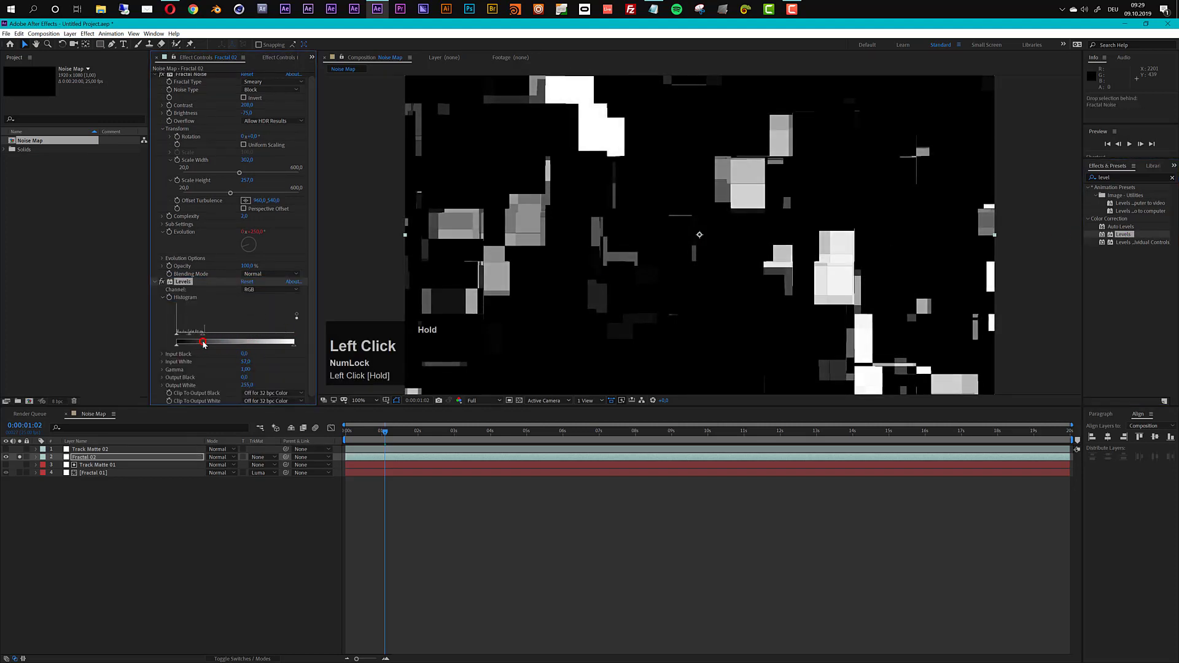
Solo Track Matte 02, give its Fractal Noise a new random seed and lower the brightness, checking several frames
{"action": "left_click", "coordinate": [102, 449]}
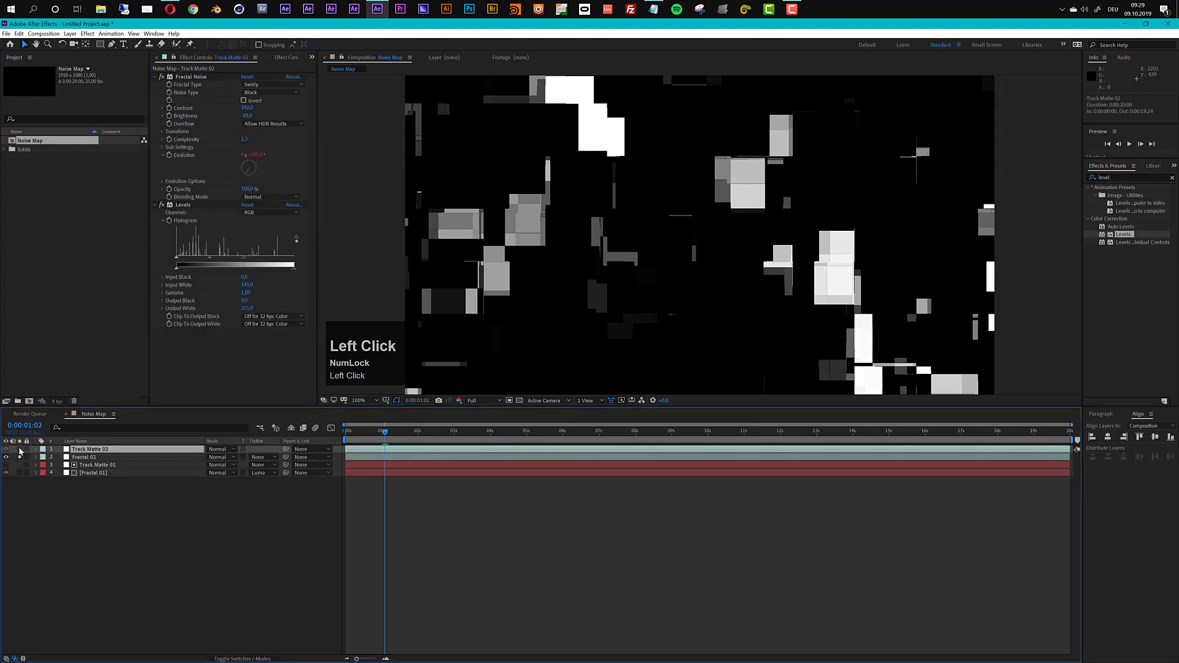
{"action": "left_click", "coordinate": [19, 450]}
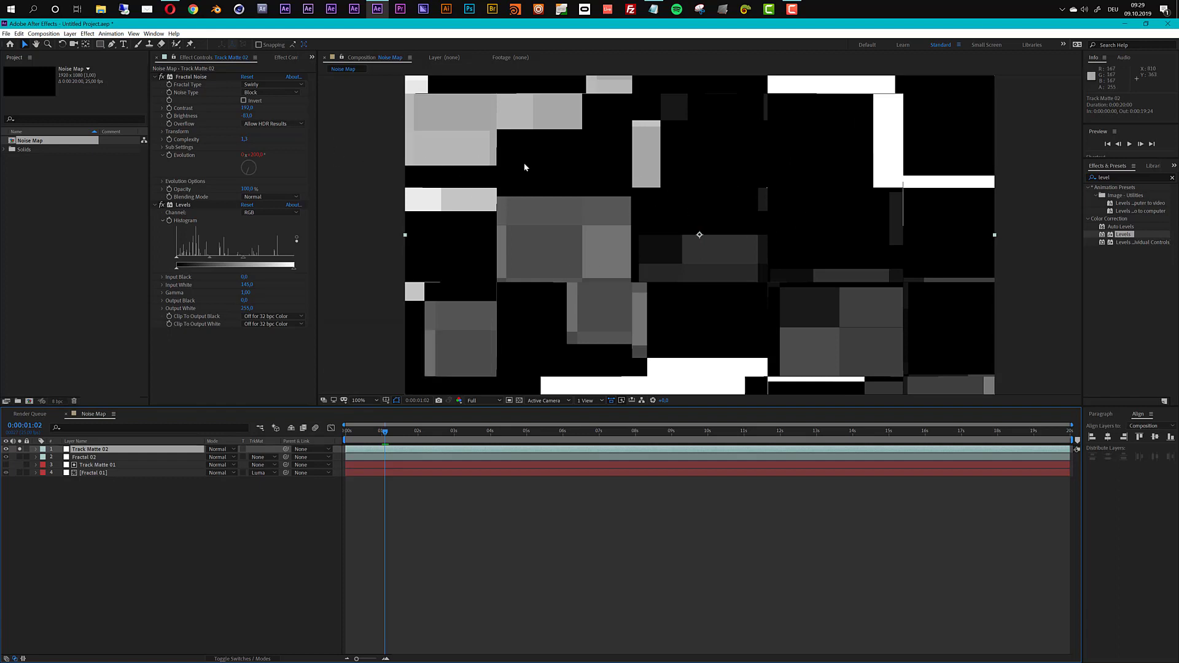
{"action": "left_click", "coordinate": [164, 182]}
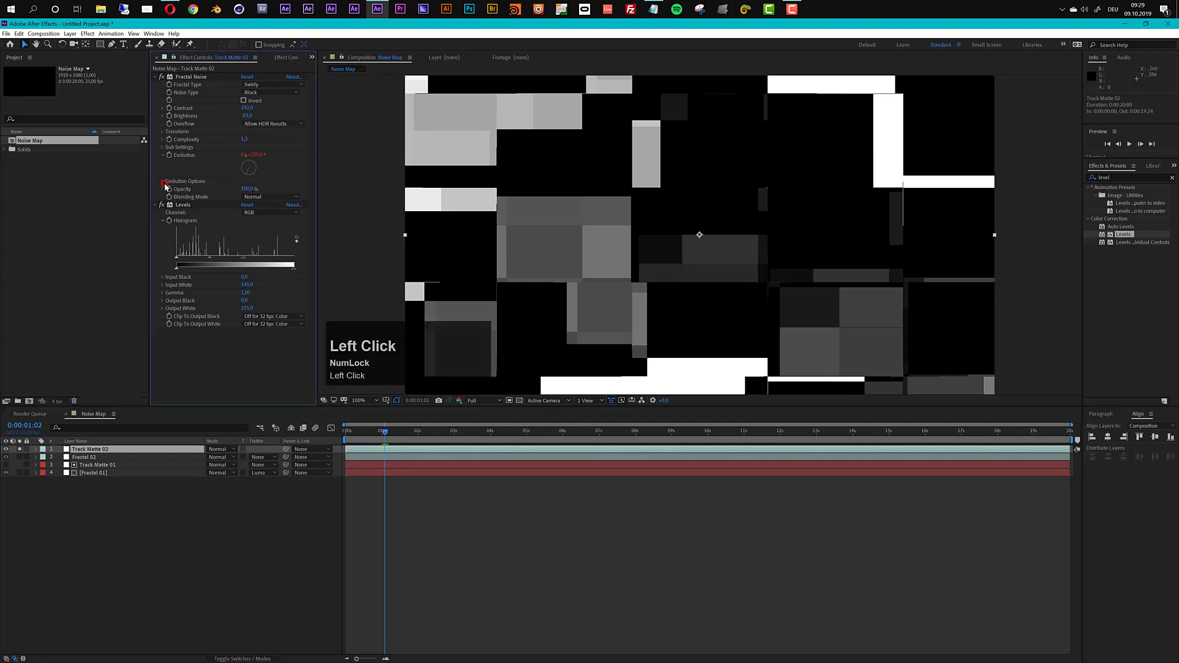
{"action": "left_click_drag", "start_coordinate": [245, 204], "coordinate": [256, 205]}
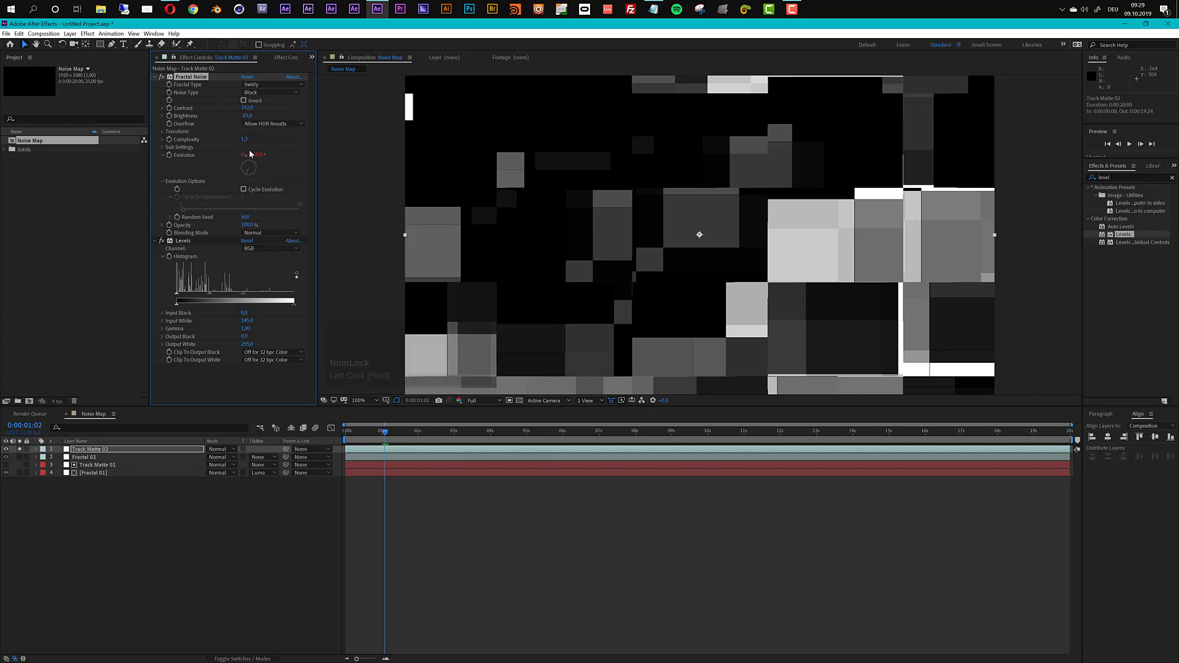
{"action": "left_click_drag", "start_coordinate": [244, 142], "coordinate": [236, 116]}
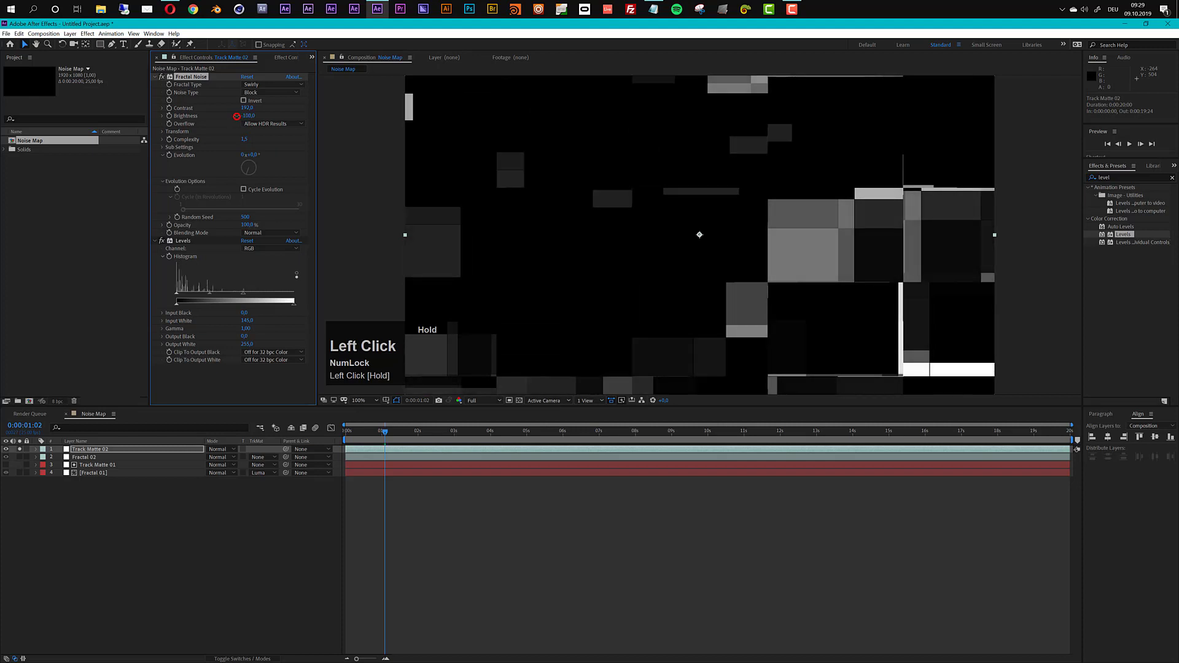
{"action": "left_click_drag", "start_coordinate": [487, 432], "coordinate": [501, 432]}
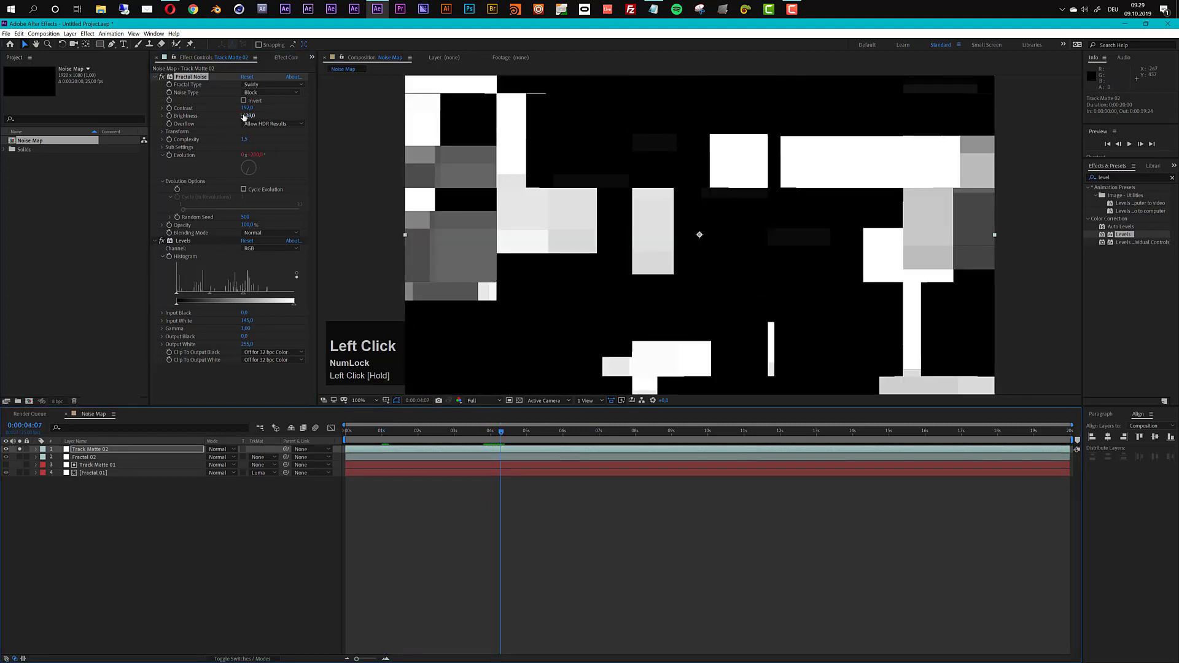
{"action": "left_click_drag", "start_coordinate": [244, 117], "coordinate": [234, 117]}
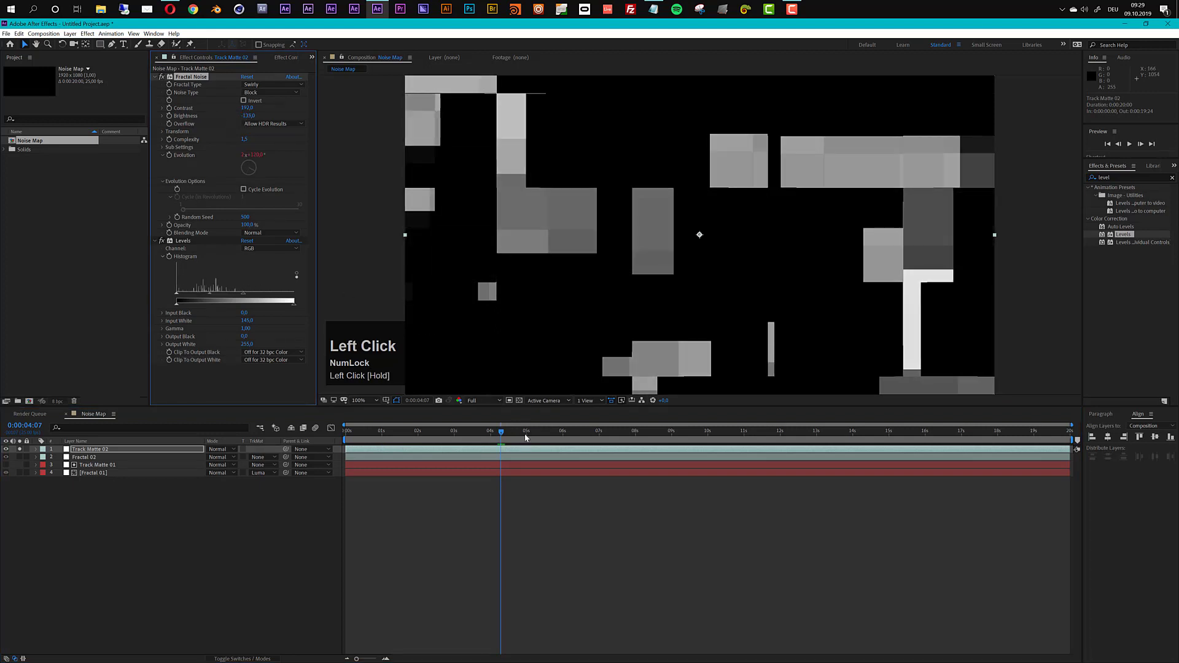
{"action": "left_click_drag", "start_coordinate": [526, 431], "coordinate": [615, 432]}
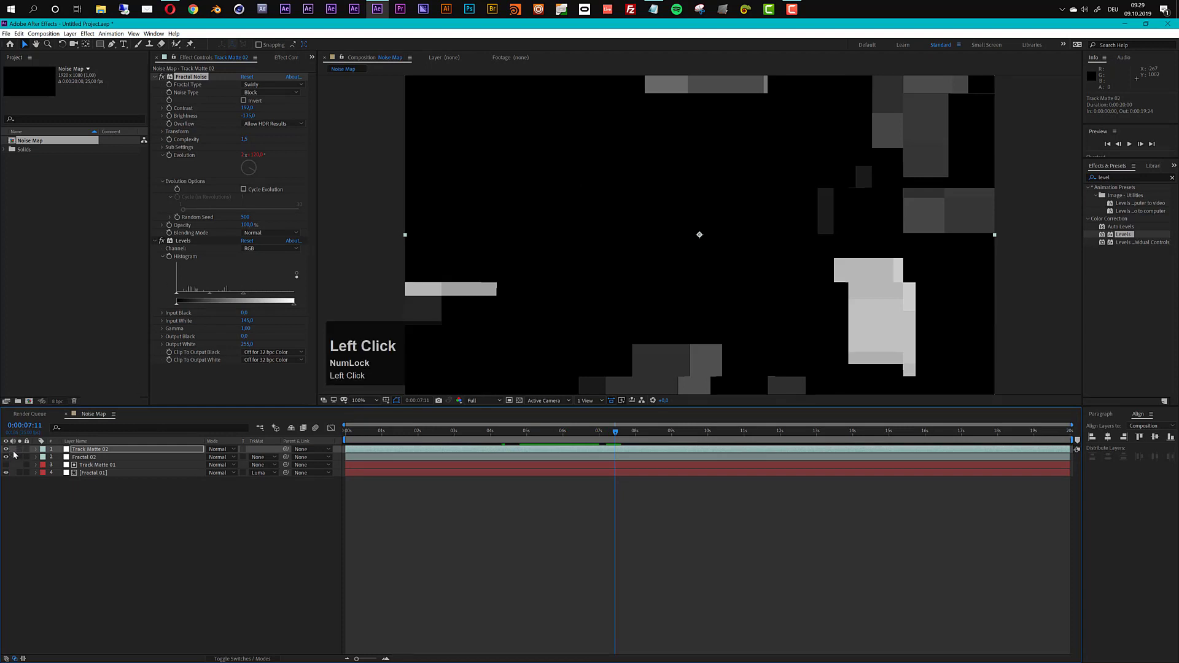
Use Track Matte 02 as a luma matte for Fractal 02 and set Fractal 02's blending mode to Add
{"action": "left_click", "coordinate": [261, 457]}
{"action": "left_click", "coordinate": [292, 497]}
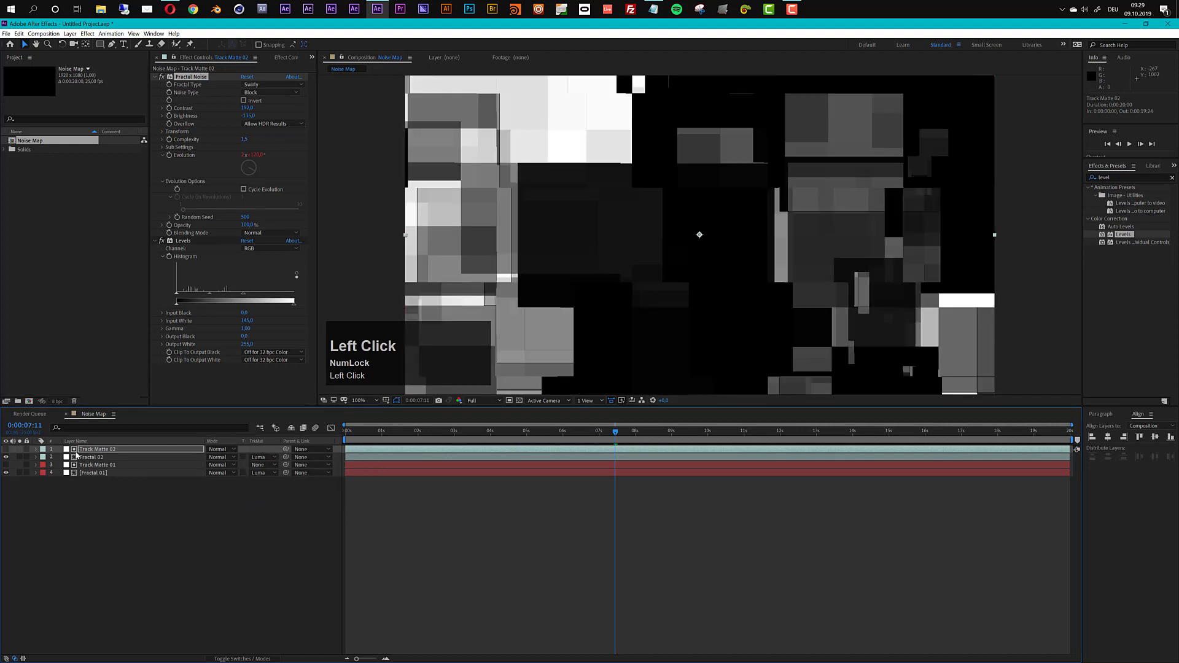
{"action": "left_click", "coordinate": [213, 470]}
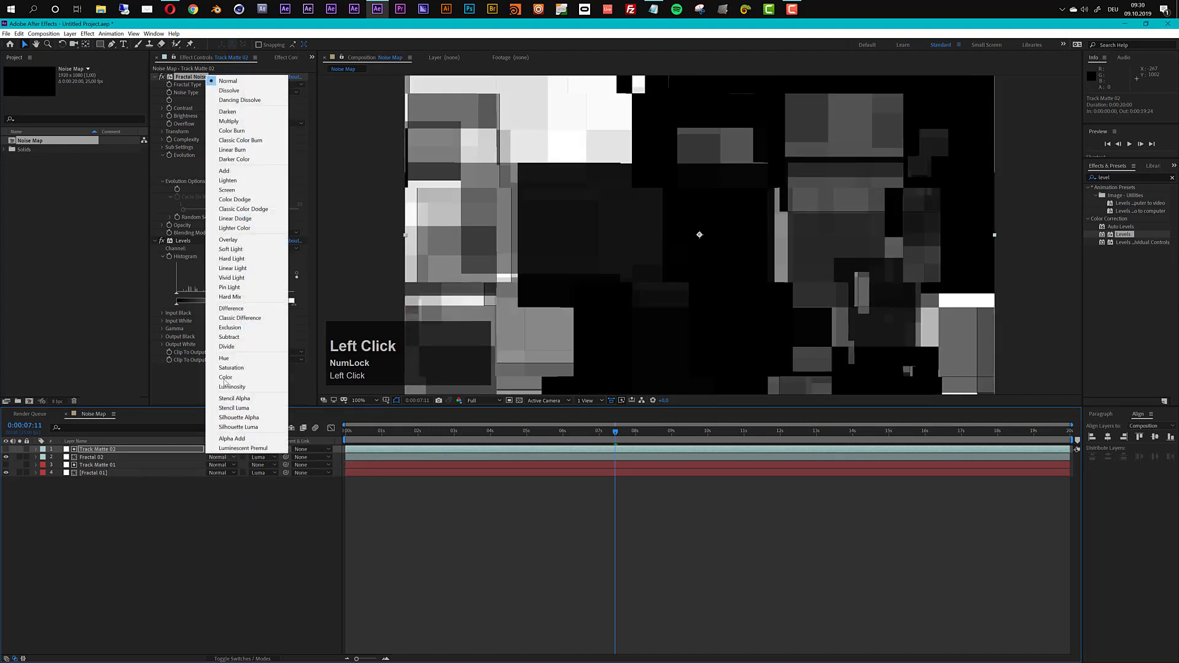
{"action": "left_click", "coordinate": [224, 170]}
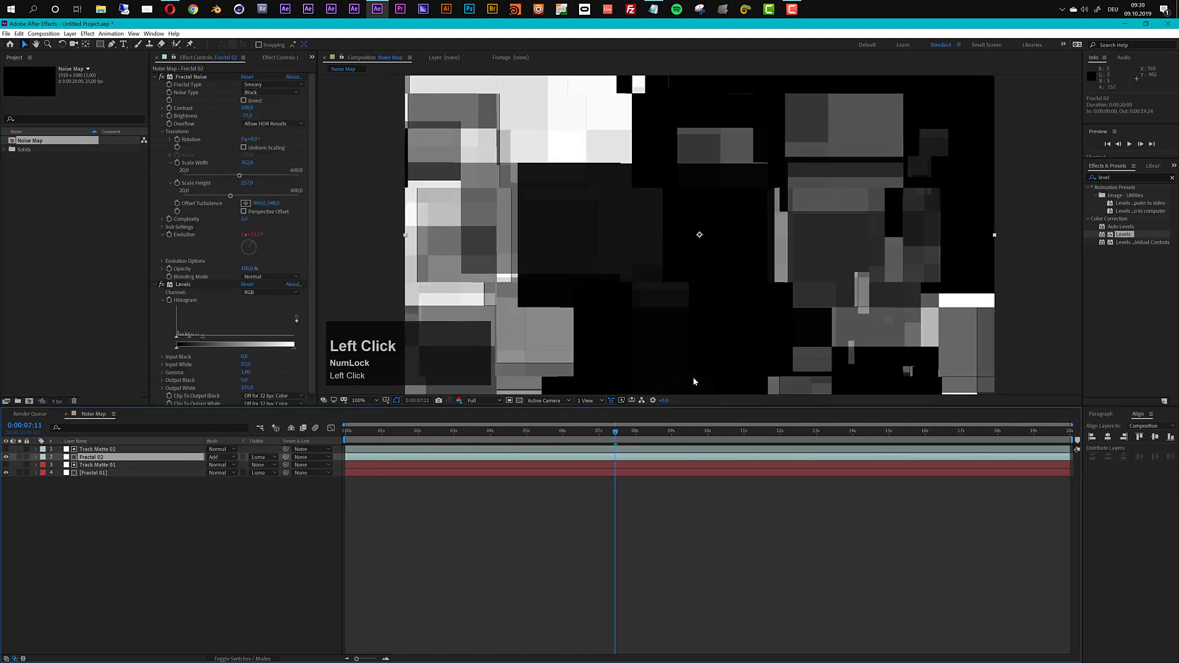
Reduce Fractal 02's noise scale to about 195 wide and 241 high and raise its brightness, checking other frames
{"action": "mouse_move", "coordinate": [604, 436]}
{"action": "left_mouse_down"}
{"action": "mouse_move", "coordinate": [551, 438]}
{"action": "mouse_move", "coordinate": [583, 438]}
{"action": "left_mouse_up"}
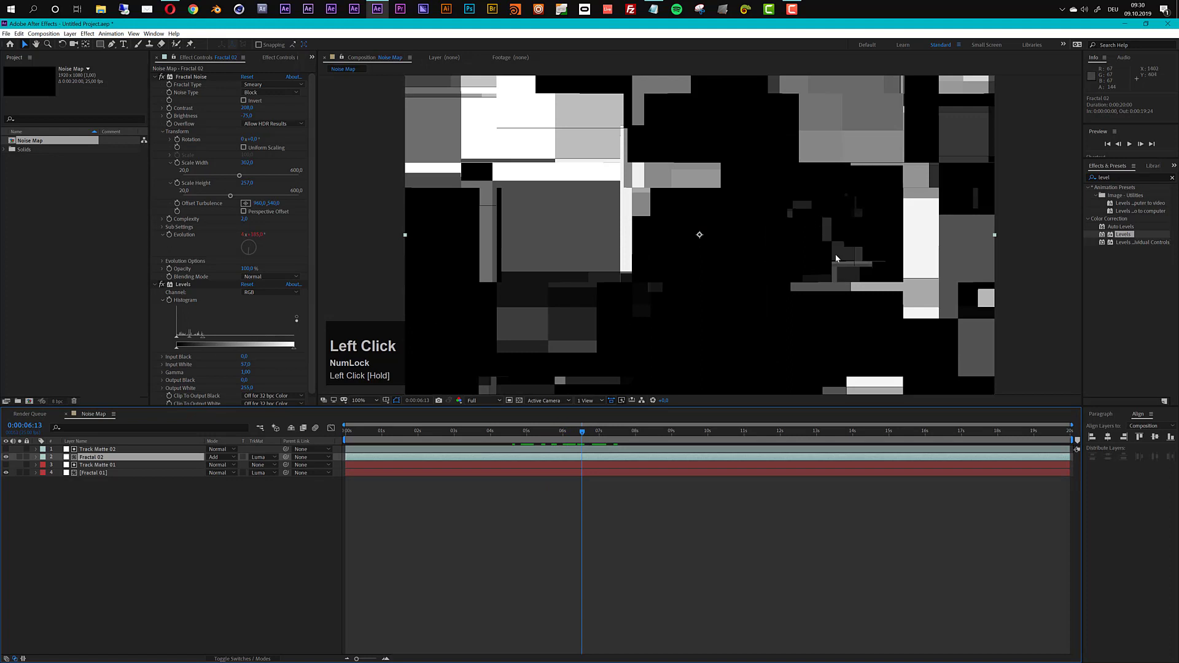
{"action": "left_click", "coordinate": [102, 458]}
{"action": "mouse_move", "coordinate": [247, 167]}
{"action": "left_mouse_down"}
{"action": "mouse_move", "coordinate": [194, 167]}
{"action": "mouse_move", "coordinate": [245, 183]}
{"action": "left_mouse_up"}
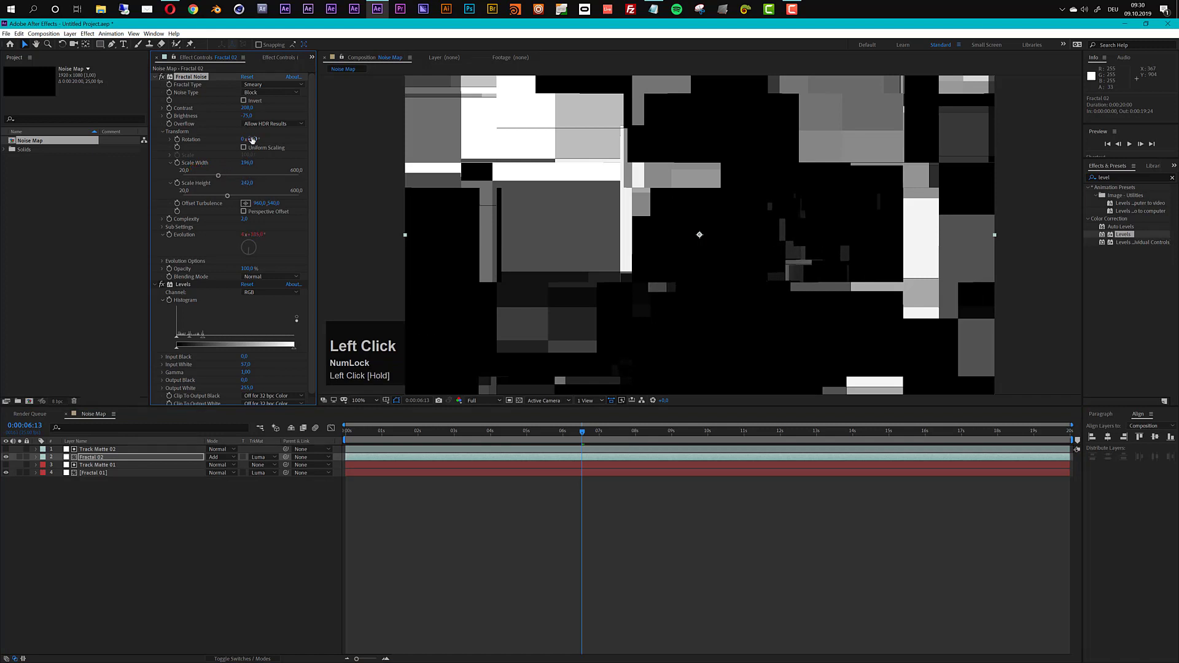
{"action": "left_click_drag", "start_coordinate": [250, 115], "coordinate": [255, 116]}
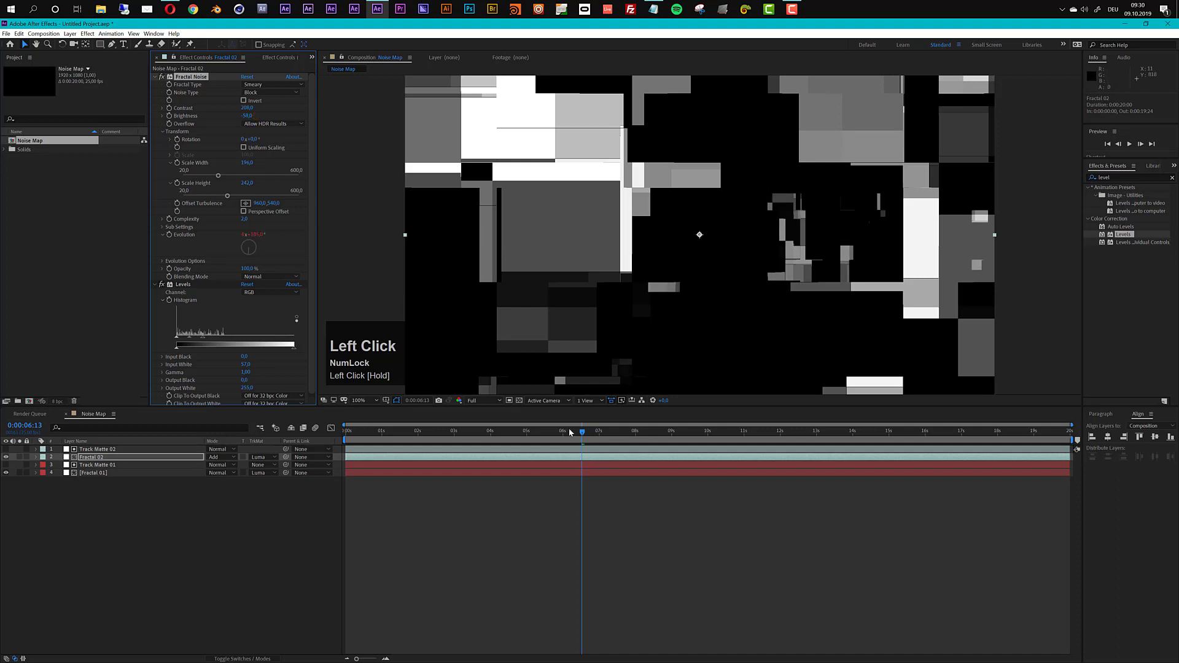
{"action": "mouse_move", "coordinate": [581, 432]}
{"action": "left_mouse_down"}
{"action": "mouse_move", "coordinate": [514, 434]}
{"action": "mouse_move", "coordinate": [563, 436]}
{"action": "left_mouse_up"}
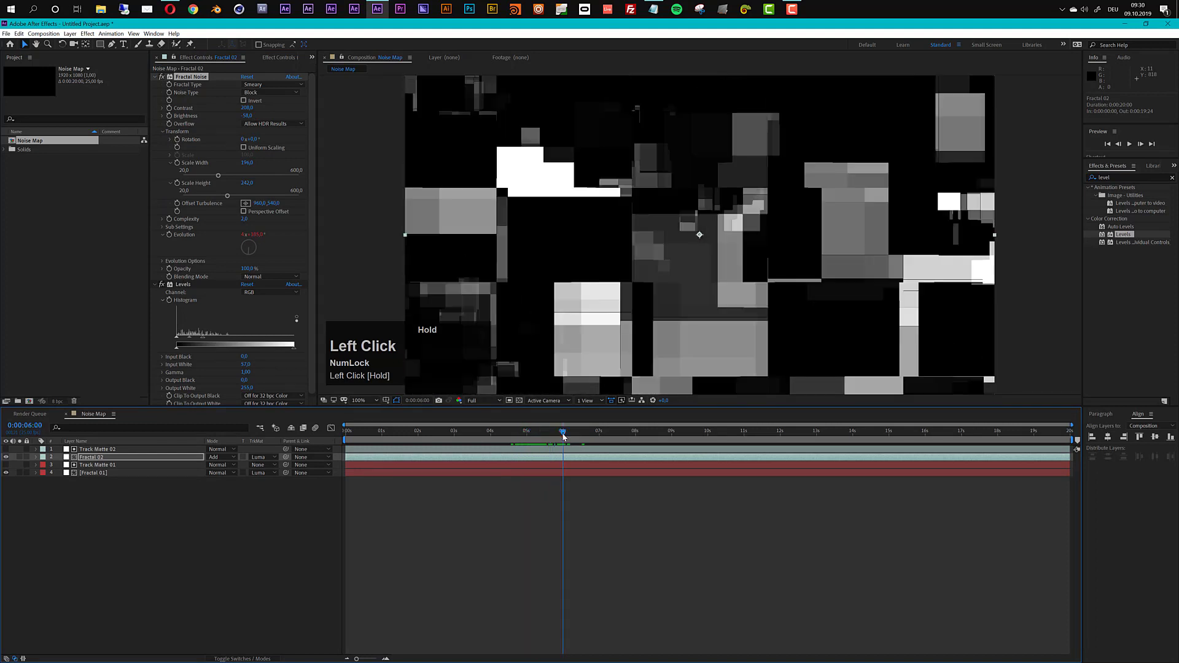
Duplicate Fractal 02 and Track Matte 02 together and give the two copies the Peach label colour
{"action": "left_click", "coordinate": [101, 451], "text": "shift"}
{"action": "key", "text": "ctrl+d"}
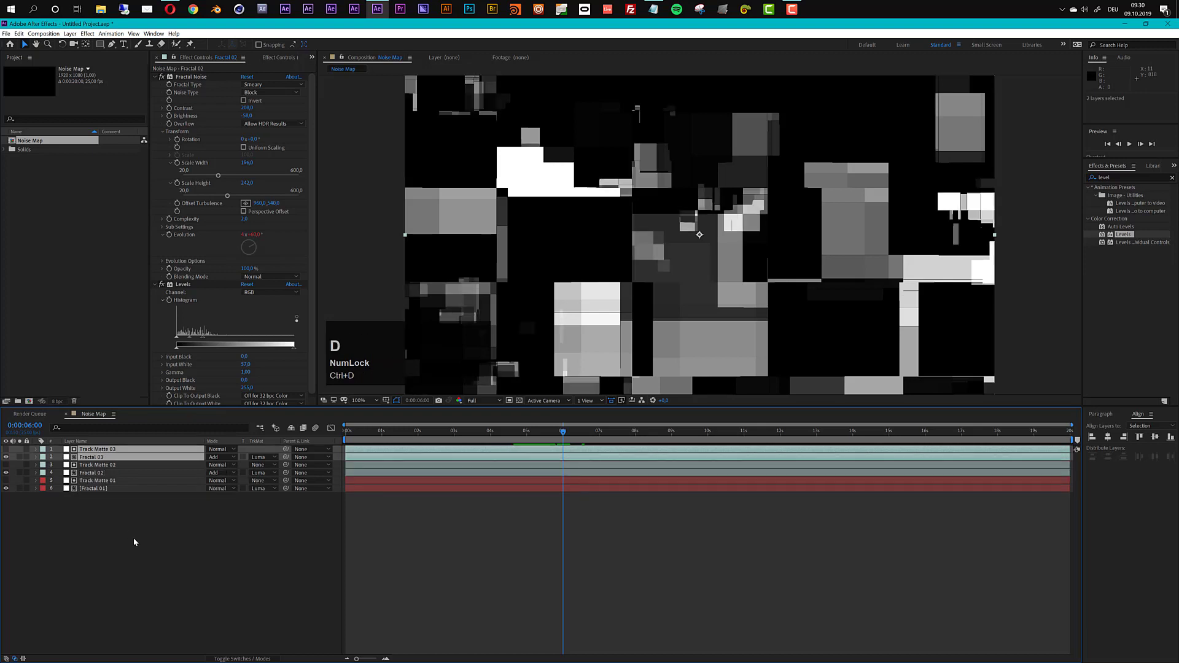
{"action": "left_click", "coordinate": [105, 514]}
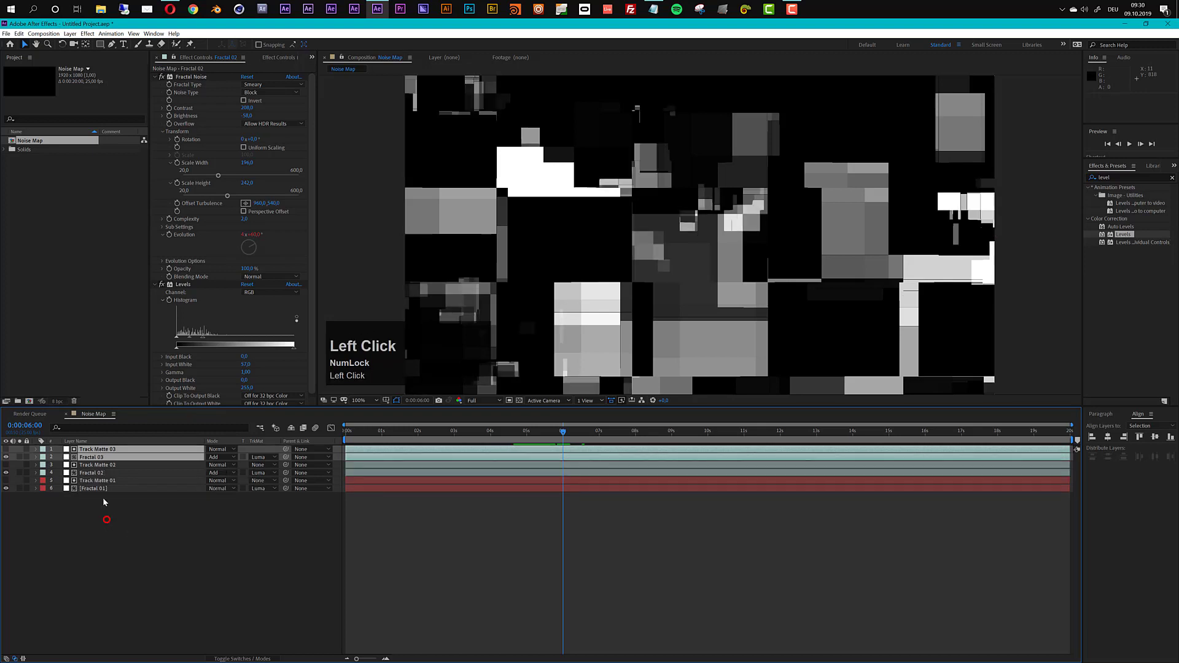
{"action": "left_click", "coordinate": [95, 449], "text": "shift"}
{"action": "left_click", "coordinate": [43, 449]}
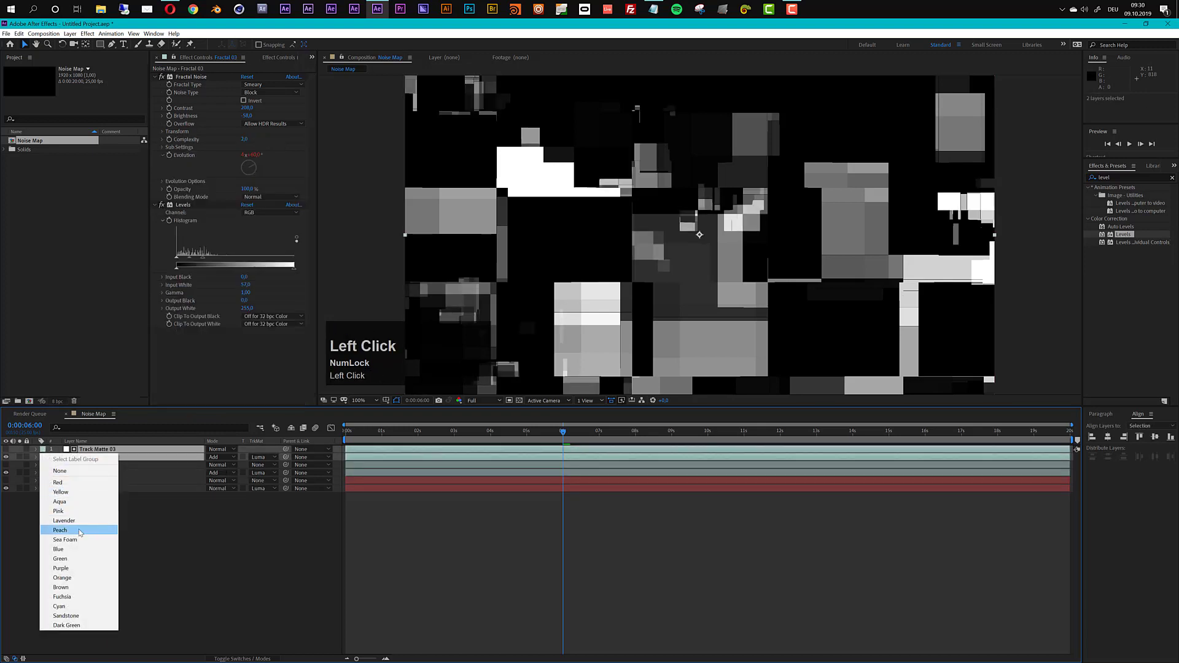
{"action": "left_click", "coordinate": [60, 530]}
{"action": "left_click", "coordinate": [203, 555]}
Solo the Fractal 03 layer and remove its track matte
{"action": "left_click", "coordinate": [92, 457]}
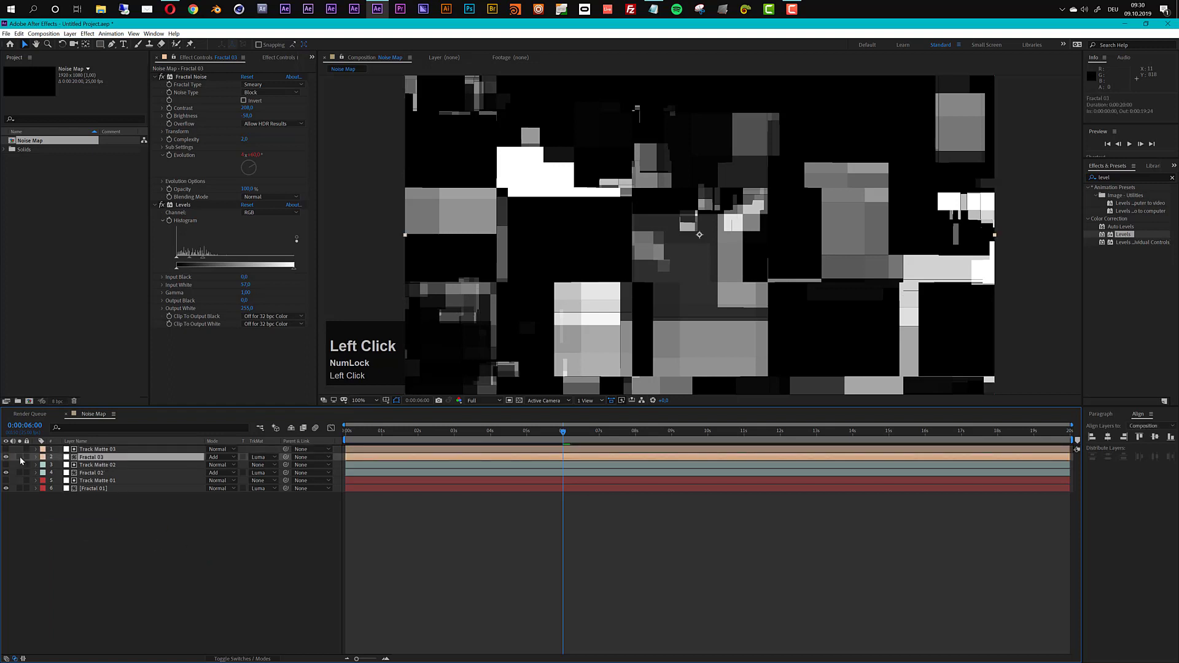
{"action": "left_click", "coordinate": [20, 457]}
{"action": "left_click", "coordinate": [256, 459]}
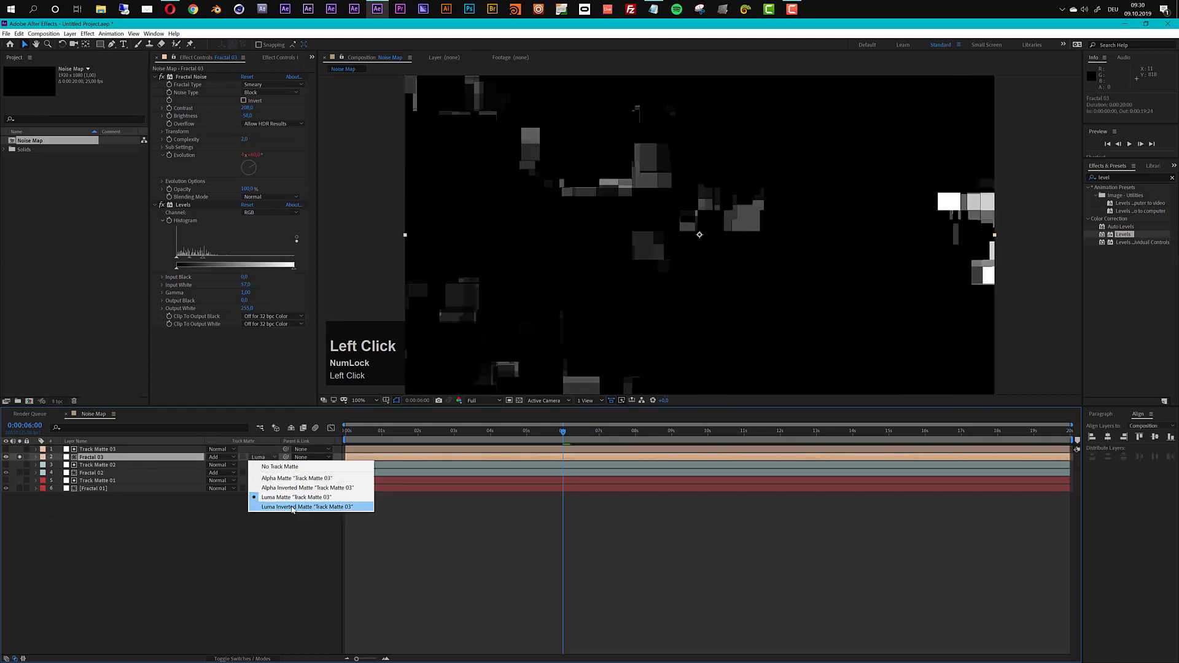
{"action": "left_click", "coordinate": [263, 463]}
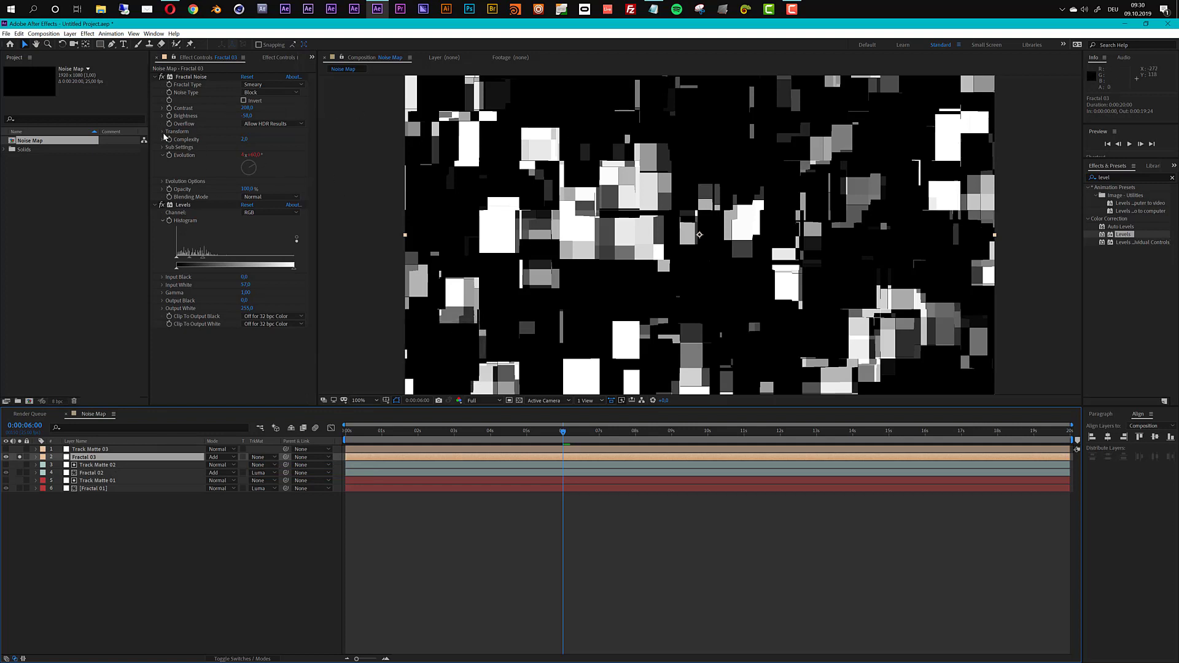
Give Fractal 03's Fractal Noise a new random seed, scale width 532, scale height 7 and brightness -90
{"action": "left_click", "coordinate": [166, 182]}
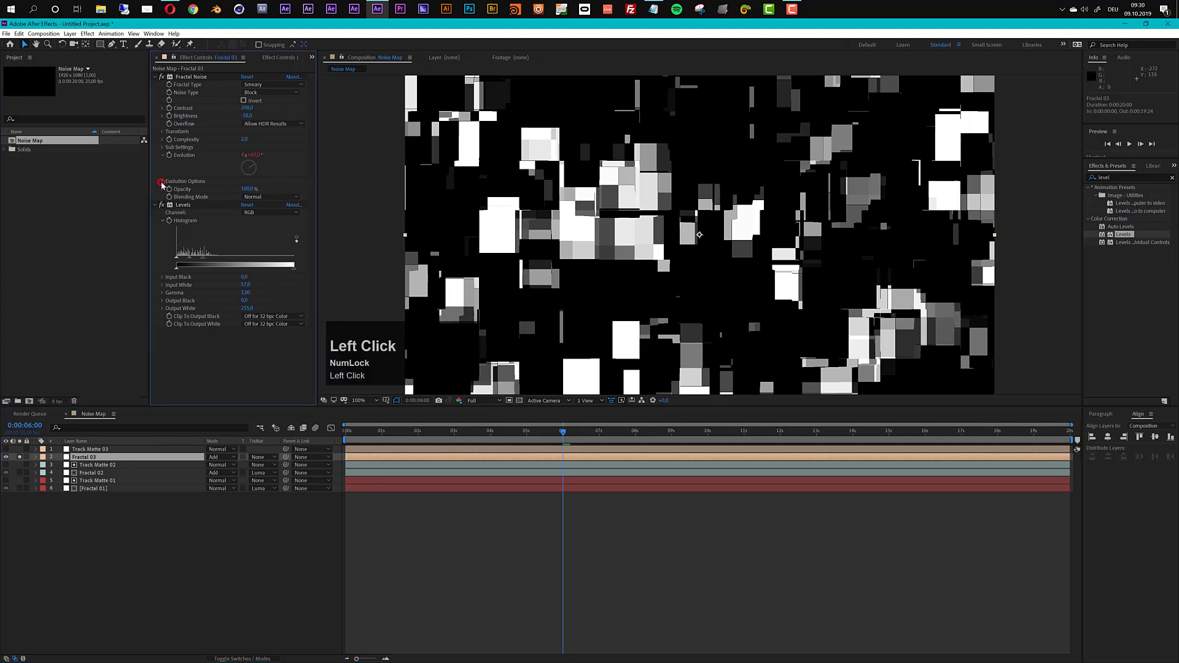
{"action": "left_click_drag", "start_coordinate": [242, 208], "coordinate": [168, 154]}
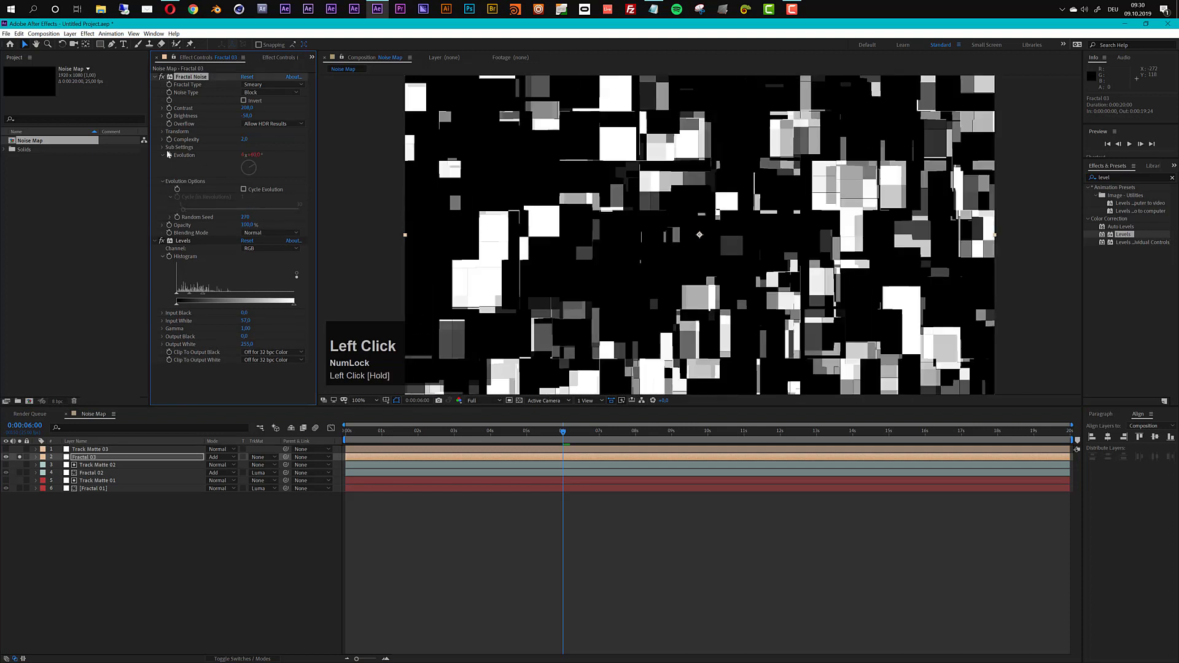
{"action": "left_click", "coordinate": [163, 132]}
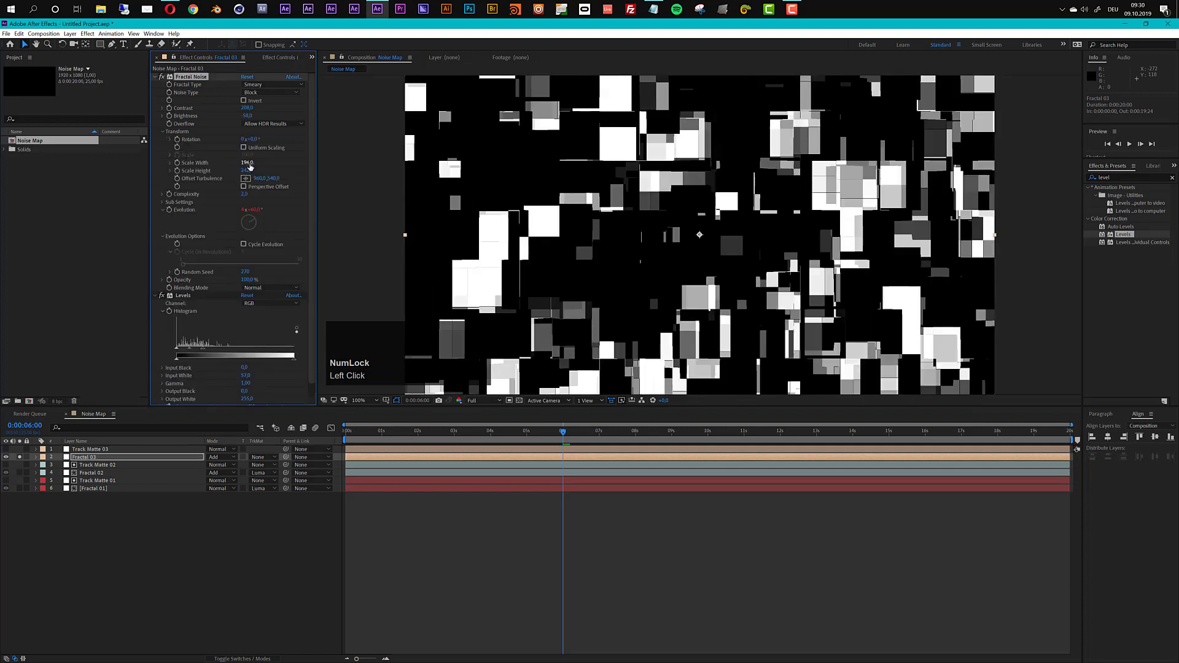
{"action": "left_click_drag", "start_coordinate": [248, 164], "coordinate": [326, 176]}
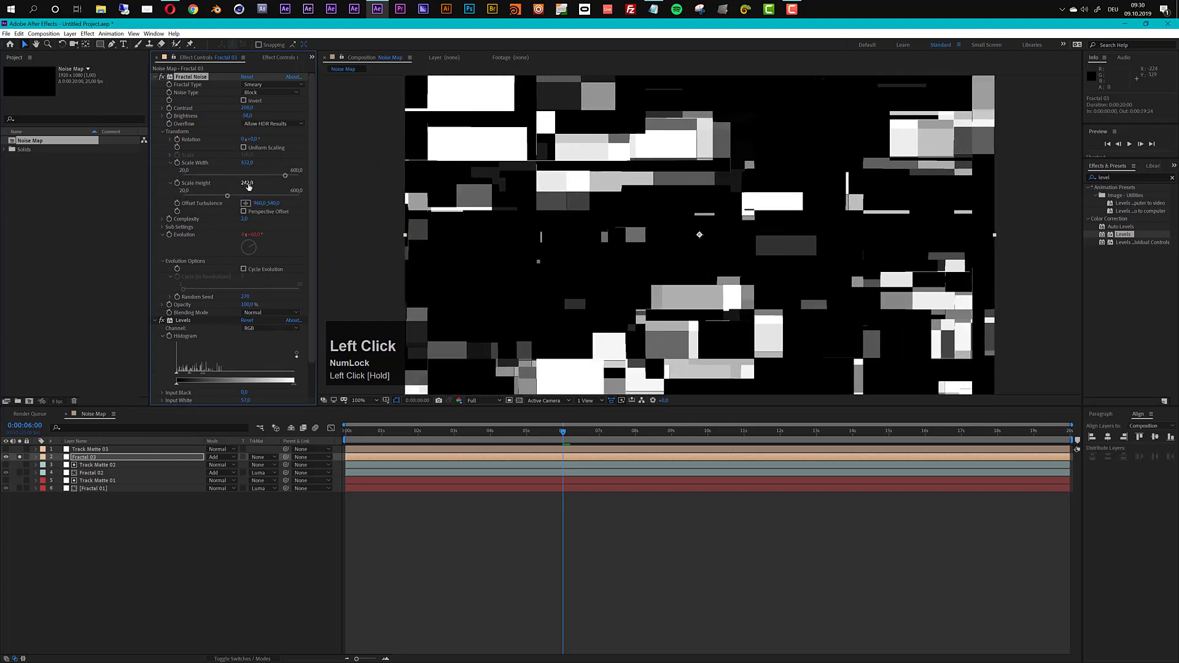
{"action": "left_click_drag", "start_coordinate": [247, 183], "coordinate": [128, 191]}
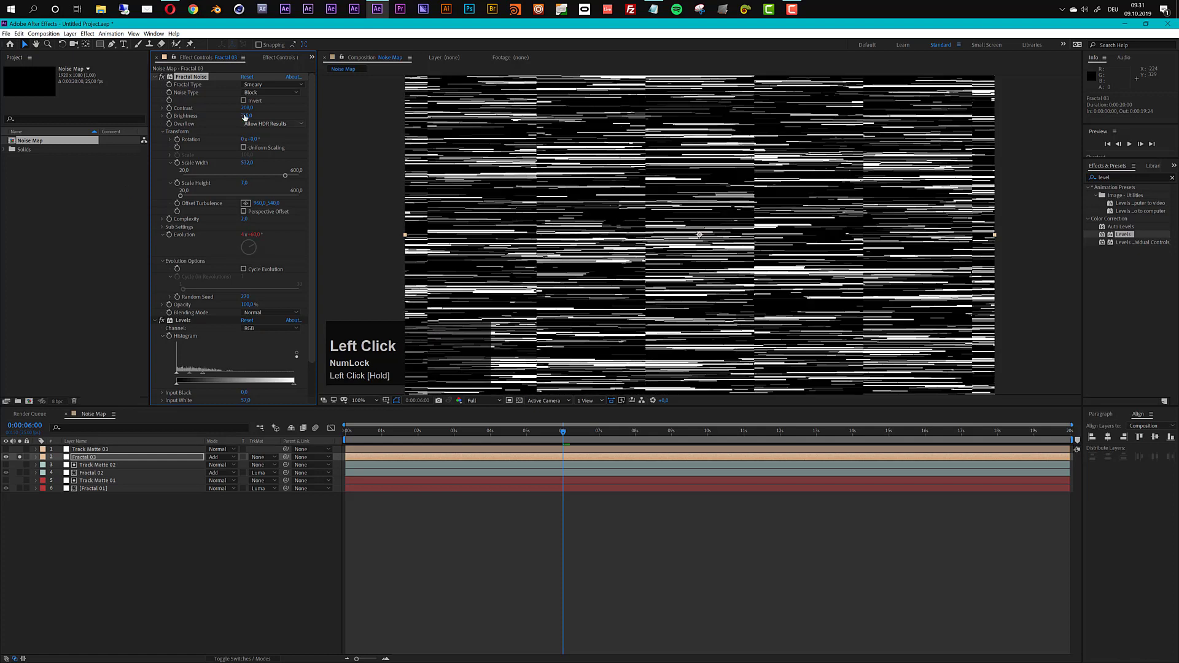
{"action": "left_click_drag", "start_coordinate": [245, 116], "coordinate": [236, 119]}
{"action": "left_click_drag", "start_coordinate": [551, 433], "coordinate": [526, 433]}
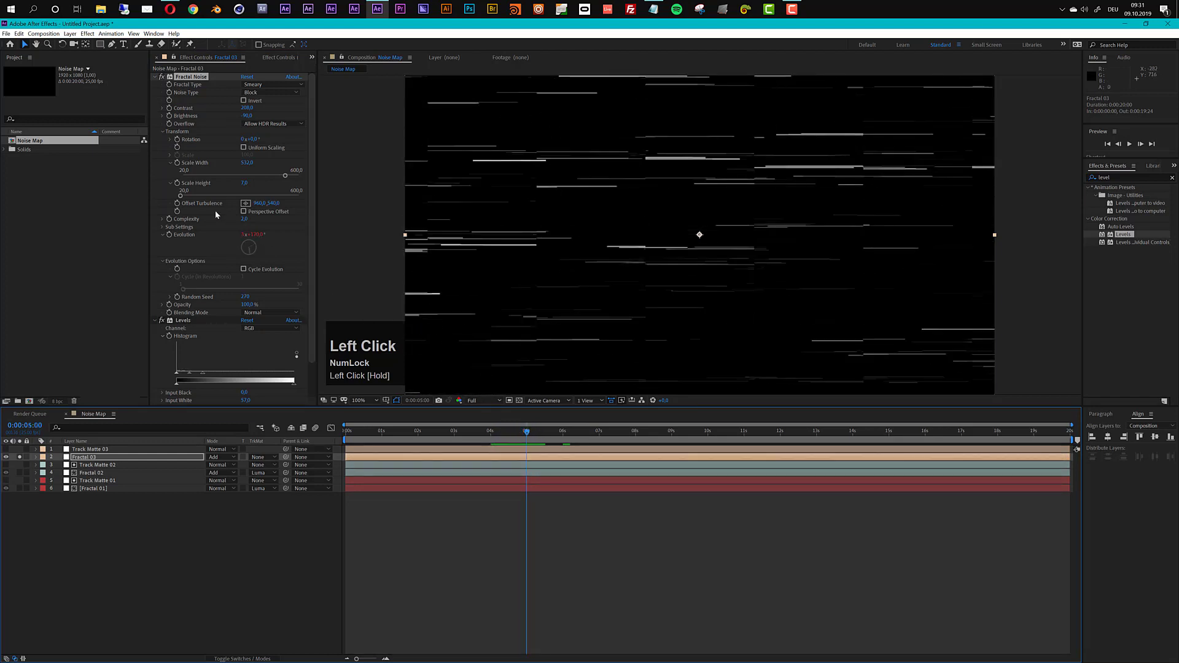
Add the expression linear(time, 0, 12000) to the Offset Turbulence property of Fractal 03's Fractal Noise
{"action": "left_click", "coordinate": [178, 206], "text": "alt"}
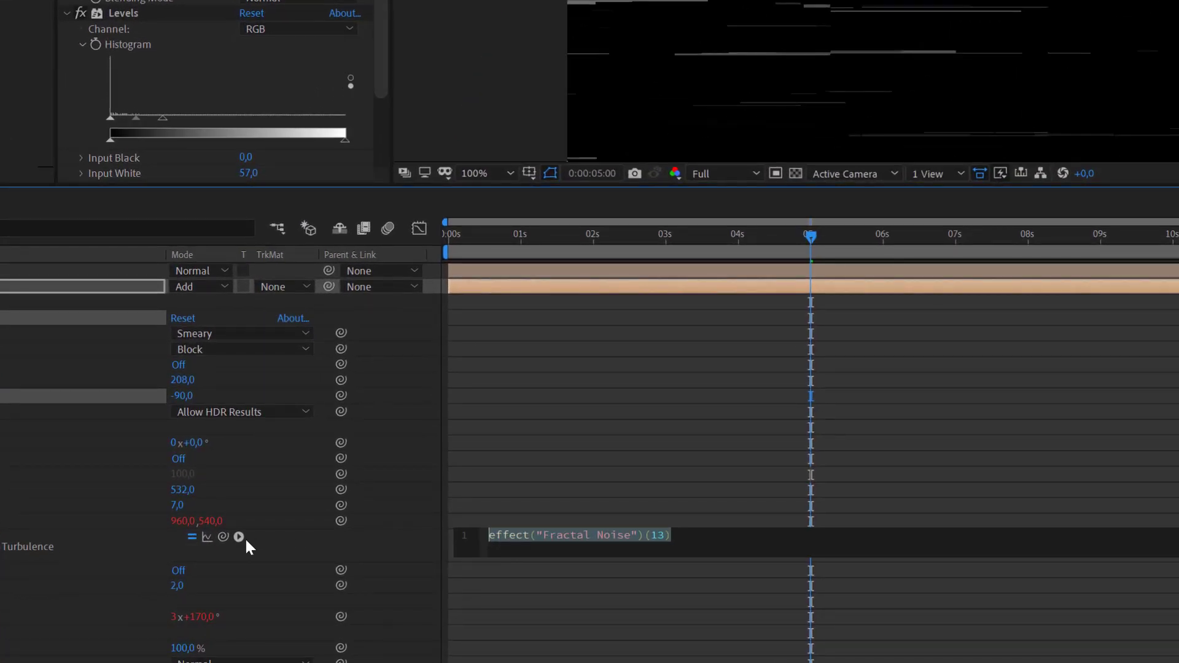
{"action": "left_click", "coordinate": [245, 538]}
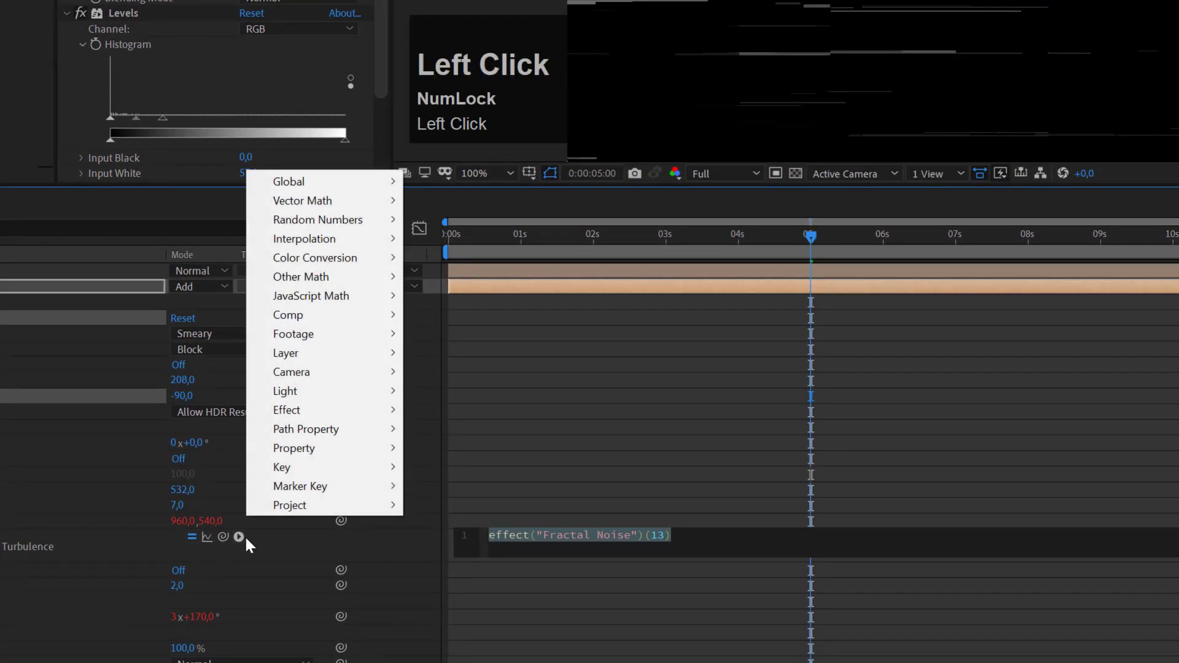
{"action": "mouse_move", "coordinate": [319, 241]}
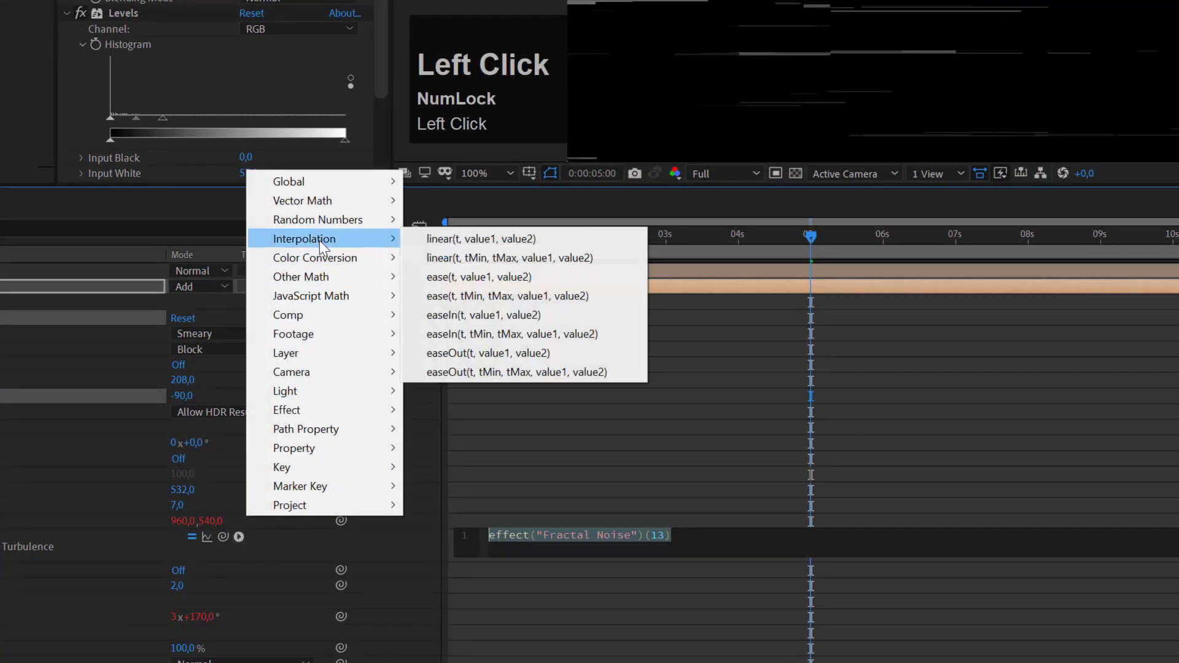
{"action": "left_click", "coordinate": [474, 238]}
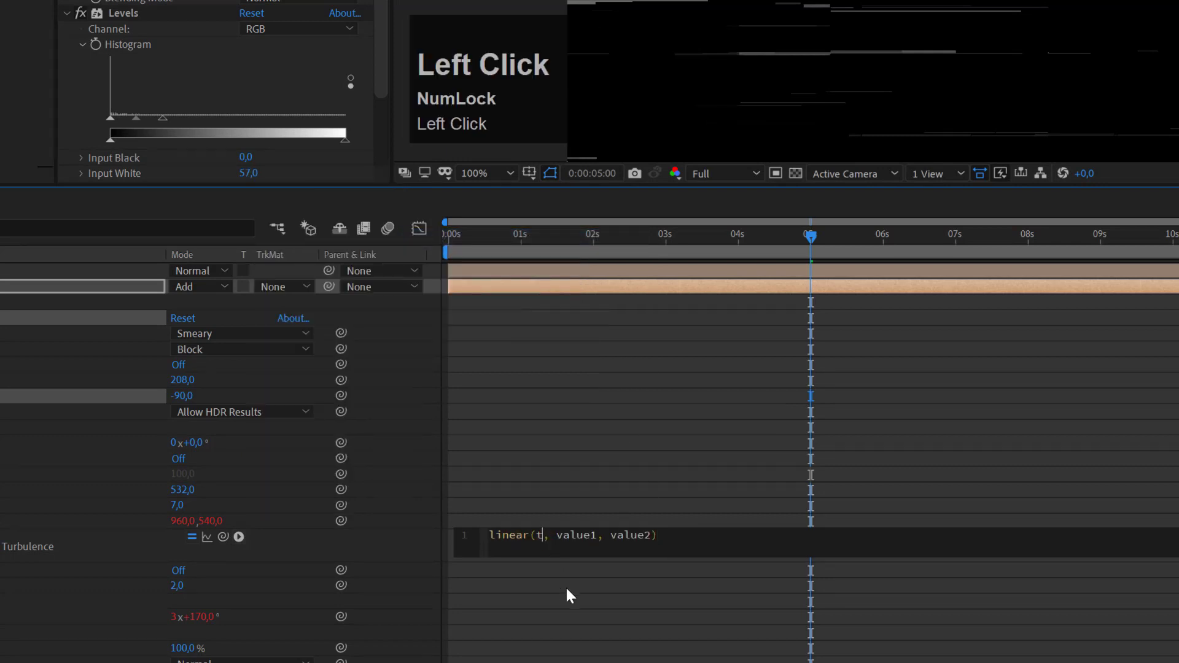
{"action": "type", "text": "ime"}
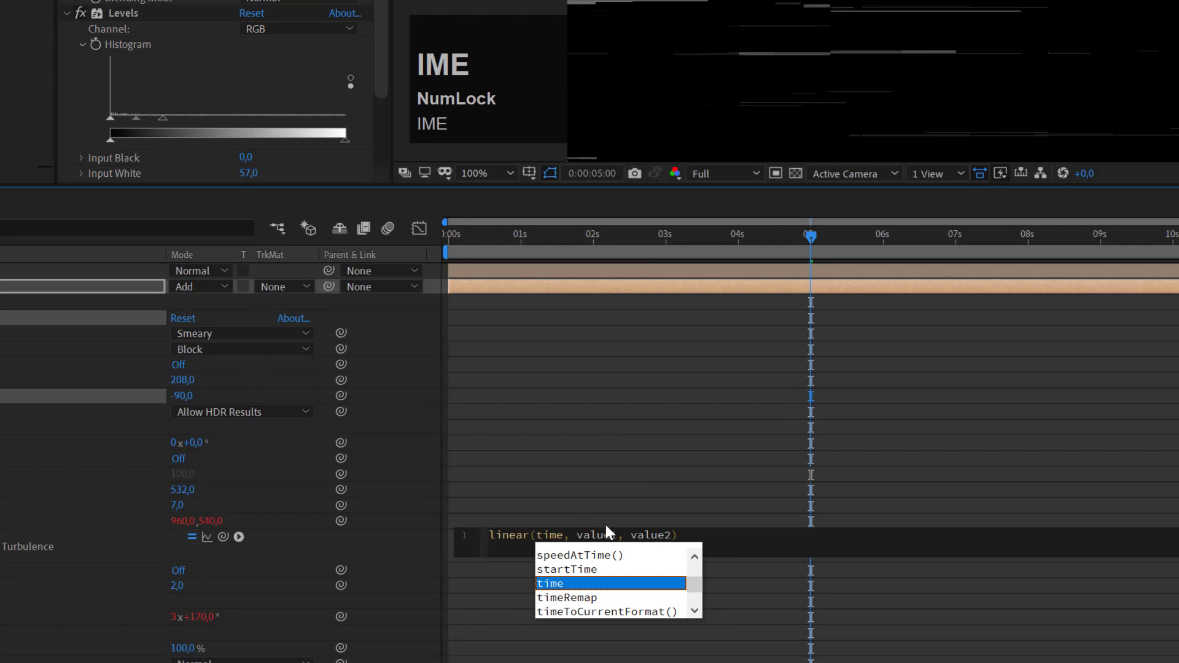
{"action": "left_click", "coordinate": [613, 532]}
{"action": "left_click_drag", "start_coordinate": [619, 535], "coordinate": [584, 535]}
{"action": "type", "text": "0"}
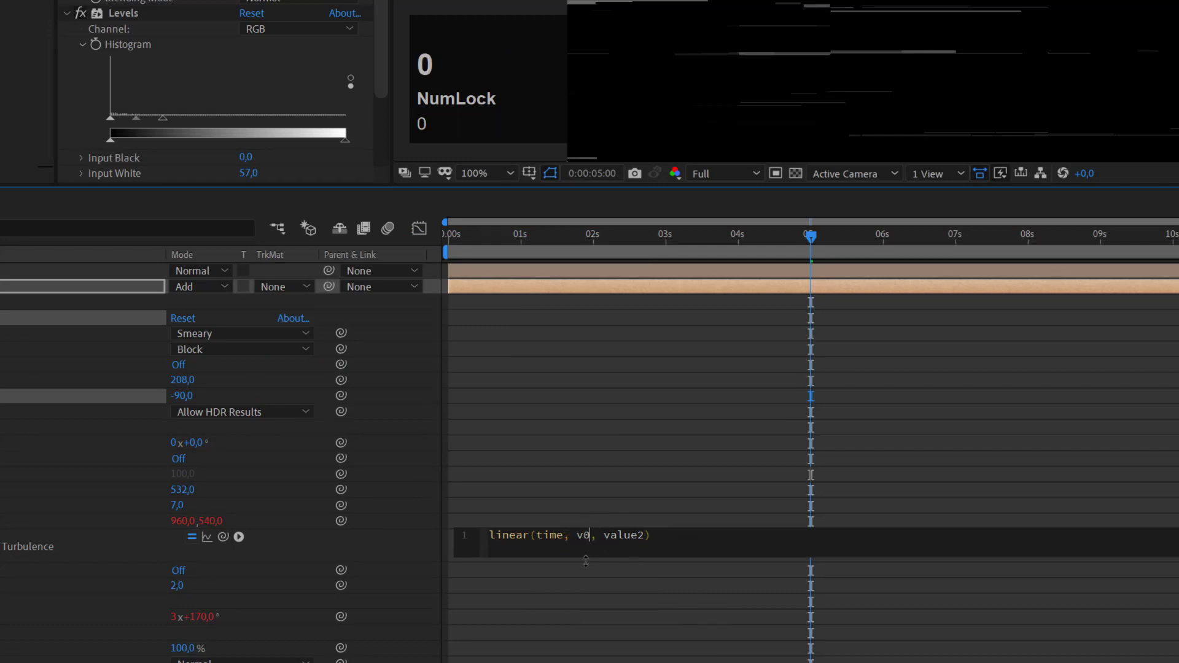
{"action": "key", "text": "Left"}
{"action": "key", "text": "BackSpace"}
{"action": "left_click_drag", "start_coordinate": [596, 535], "coordinate": [640, 535]}
{"action": "type", "text": "12000"}
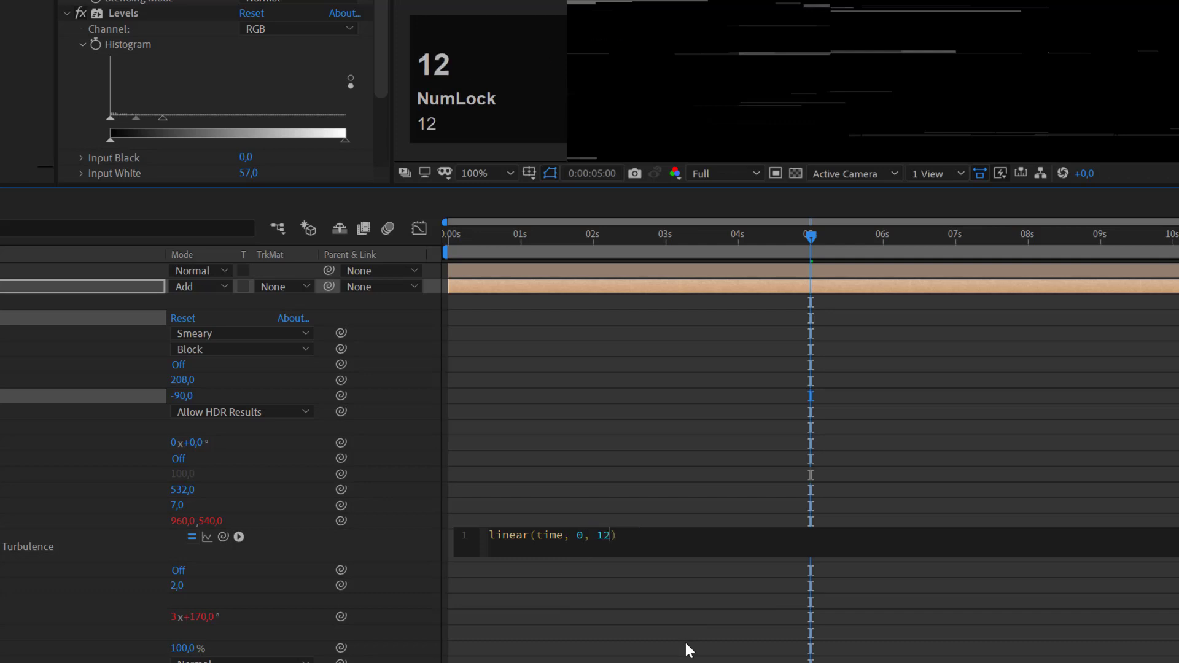
{"action": "left_click", "coordinate": [662, 570]}
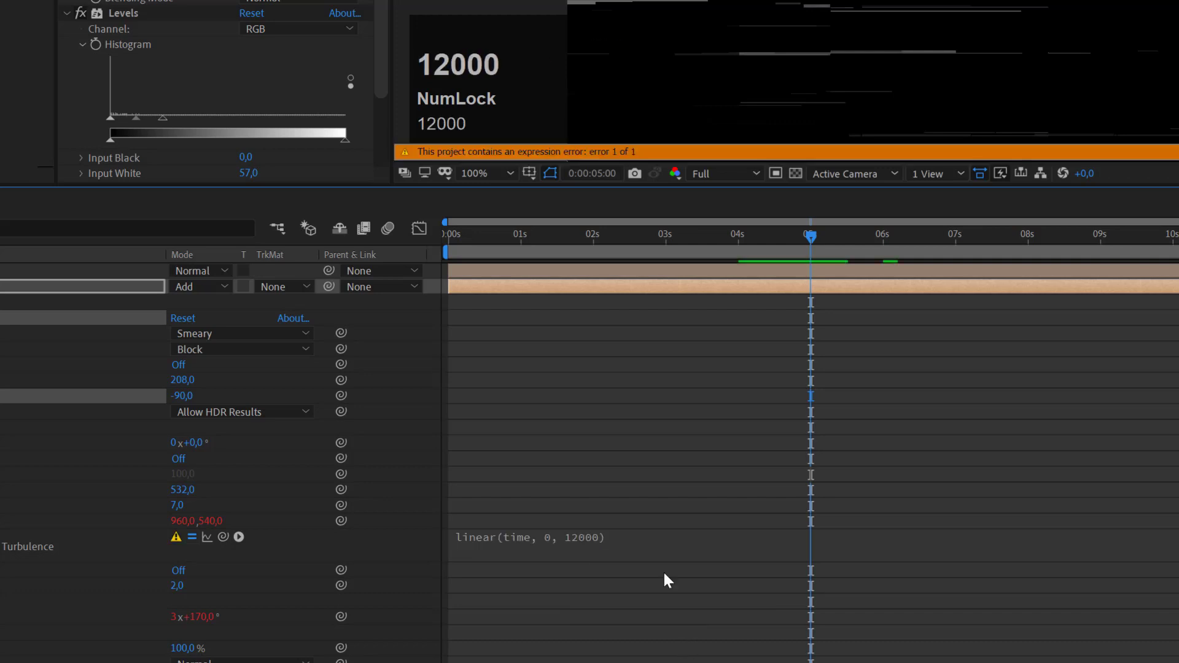
Assign the linear expression to a variable, making the first line x = linear(time, 0, 12000); with empty lines below
{"action": "left_click", "coordinate": [470, 539]}
{"action": "left_click", "coordinate": [501, 535]}
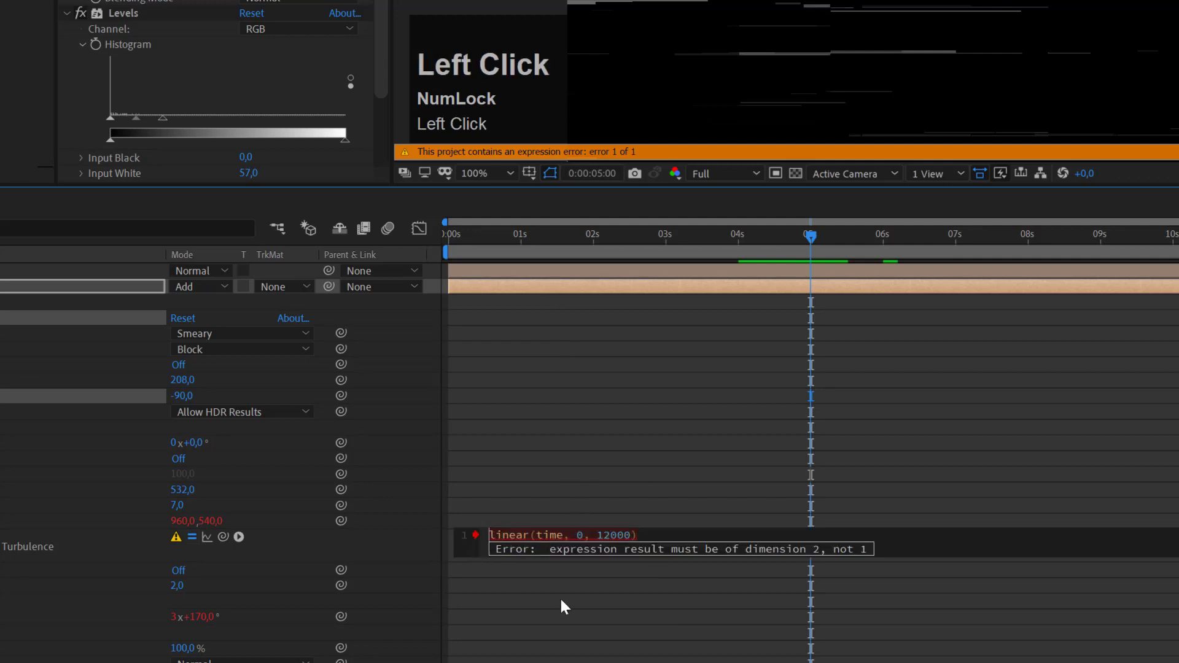
{"action": "type", "text": "x ="}
{"action": "key", "text": "Right"}
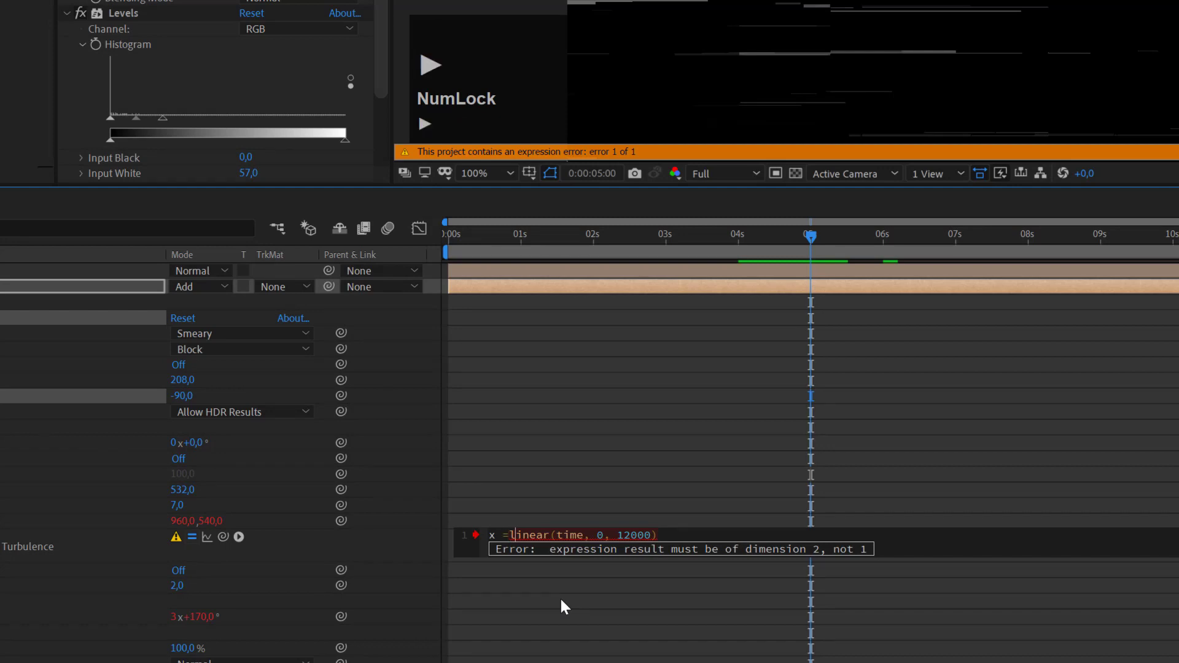
{"action": "key", "text": "Left"}
{"action": "key", "text": "Right"}
{"action": "key", "text": "Right"}
{"action": "key", "text": "Right"}
{"action": "key", "text": "Right"}
{"action": "key", "text": "Right"}
{"action": "key", "text": "Right"}
{"action": "key", "text": "Right"}
{"action": "key", "text": "Right"}
{"action": "key", "text": "Right"}
{"action": "key", "text": "Right"}
{"action": "key", "text": "Right"}
{"action": "key", "text": "Right"}
{"action": "key", "text": "Right"}
{"action": "key", "text": "Right"}
{"action": "key", "text": "Right"}
{"action": "key", "text": "Right"}
{"action": "key", "text": "Right"}
{"action": "key", "text": "Right"}
{"action": "key", "text": "Right"}
{"action": "key", "text": "Right"}
{"action": "type", "text": ";"}
{"action": "key", "text": "Return"}
{"action": "key", "text": "Return"}
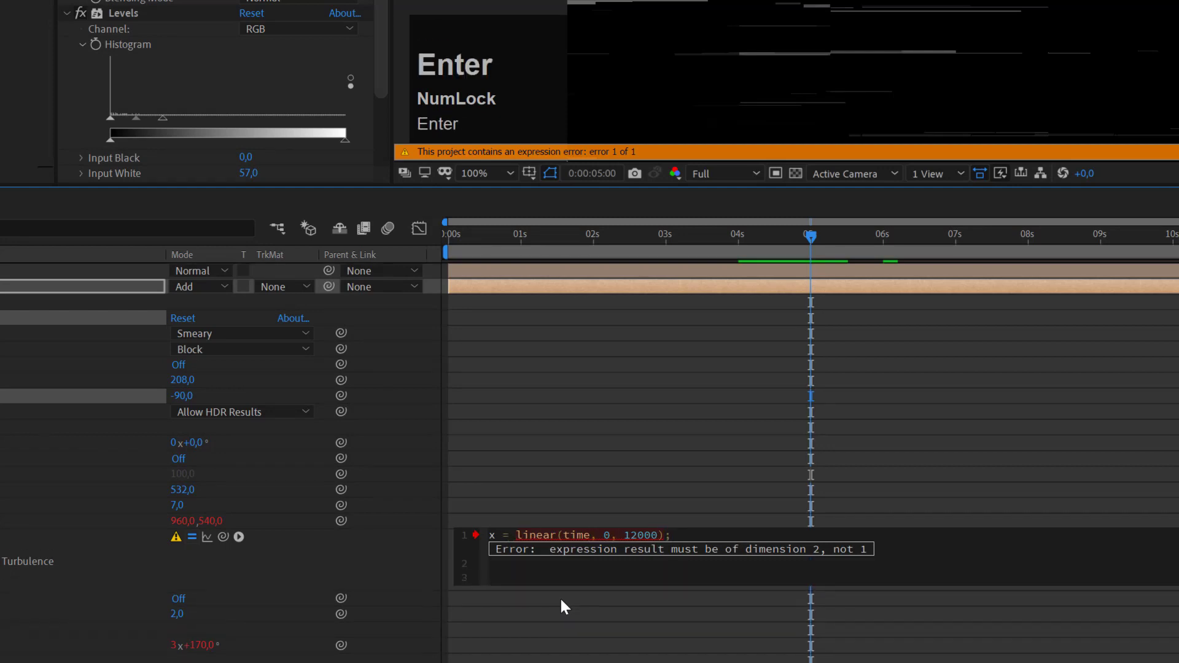
Add the line [x, value[1]] to the Offset Turbulence expression, apply it and check other frames
{"action": "type", "text": "[x"}
{"action": "type", "text": ", value["}
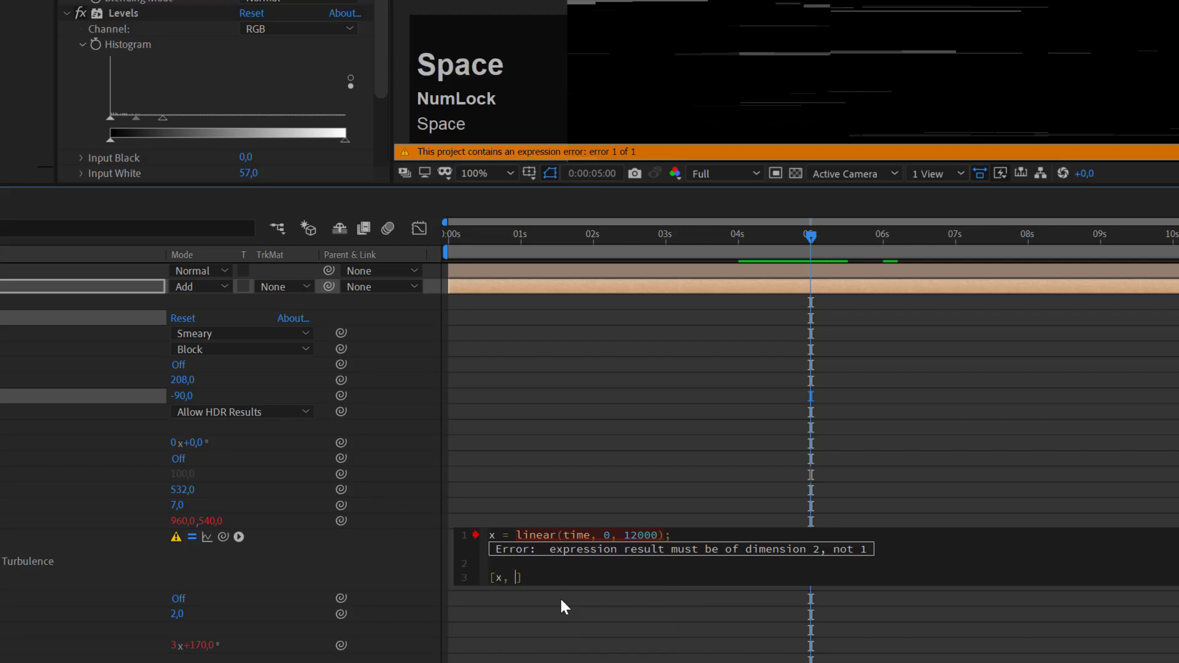
{"action": "type", "text": "1]"}
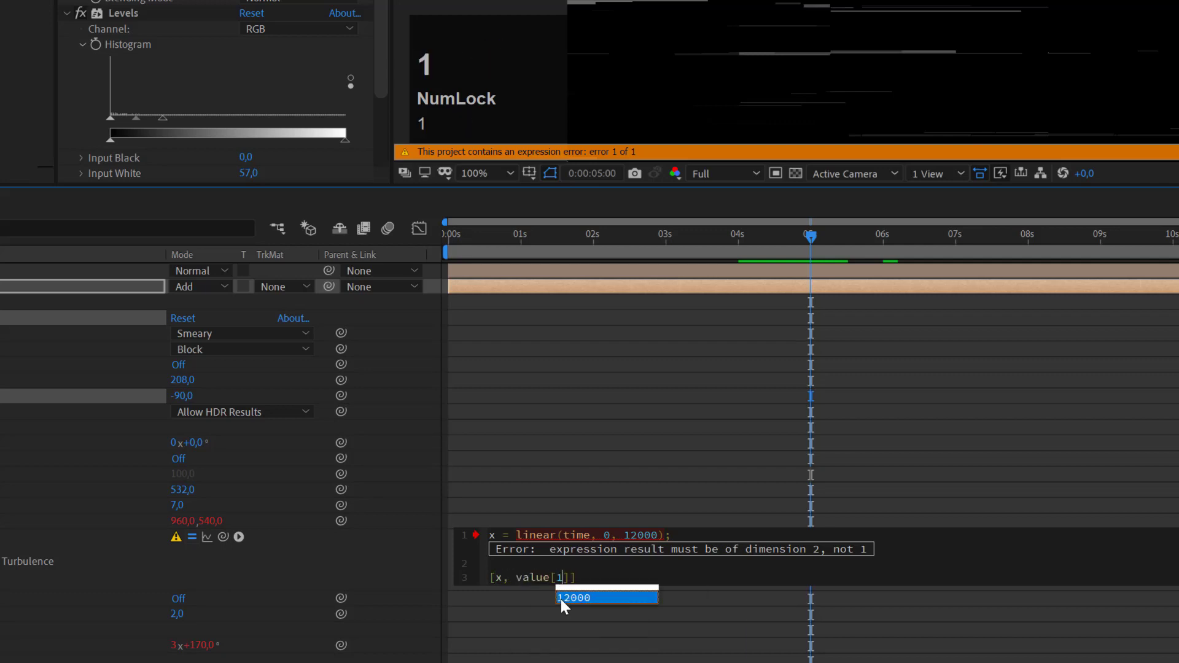
{"action": "key", "text": "Delete"}
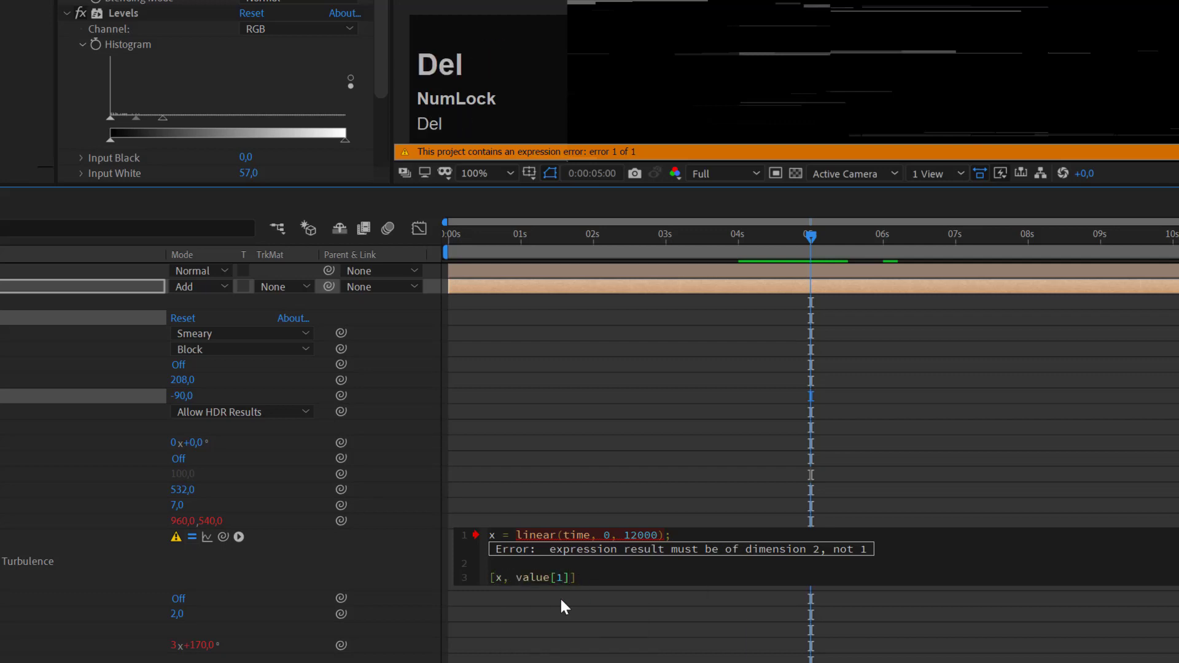
{"action": "left_click", "coordinate": [286, 564]}
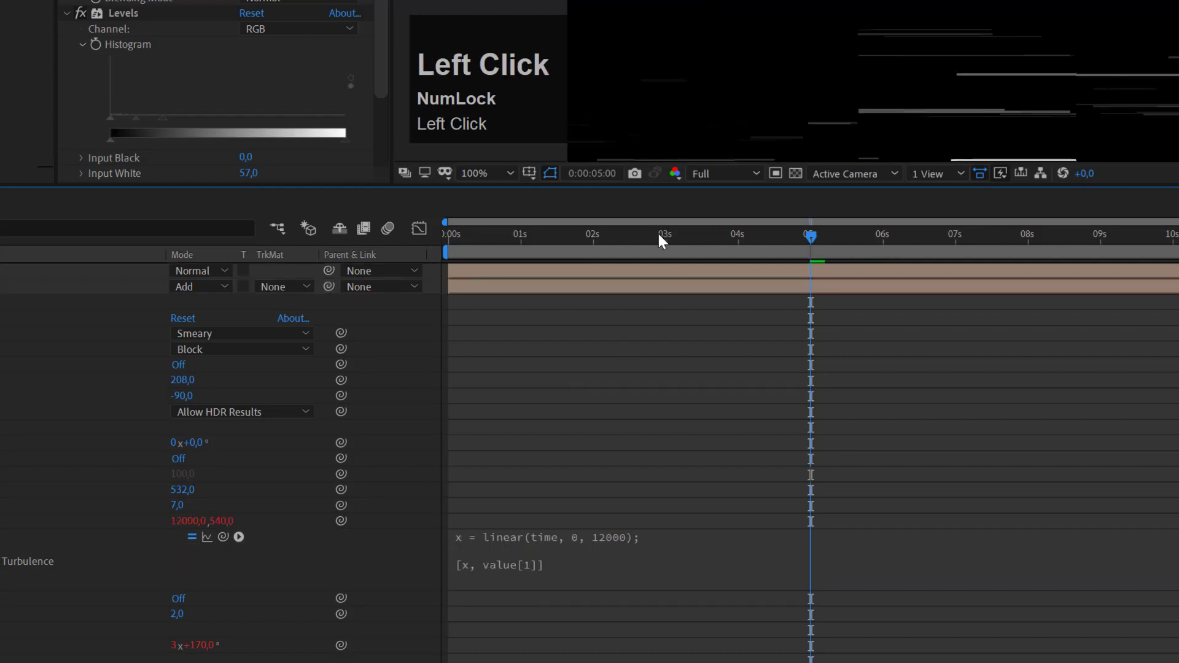
{"action": "left_click_drag", "start_coordinate": [658, 233], "coordinate": [706, 249]}
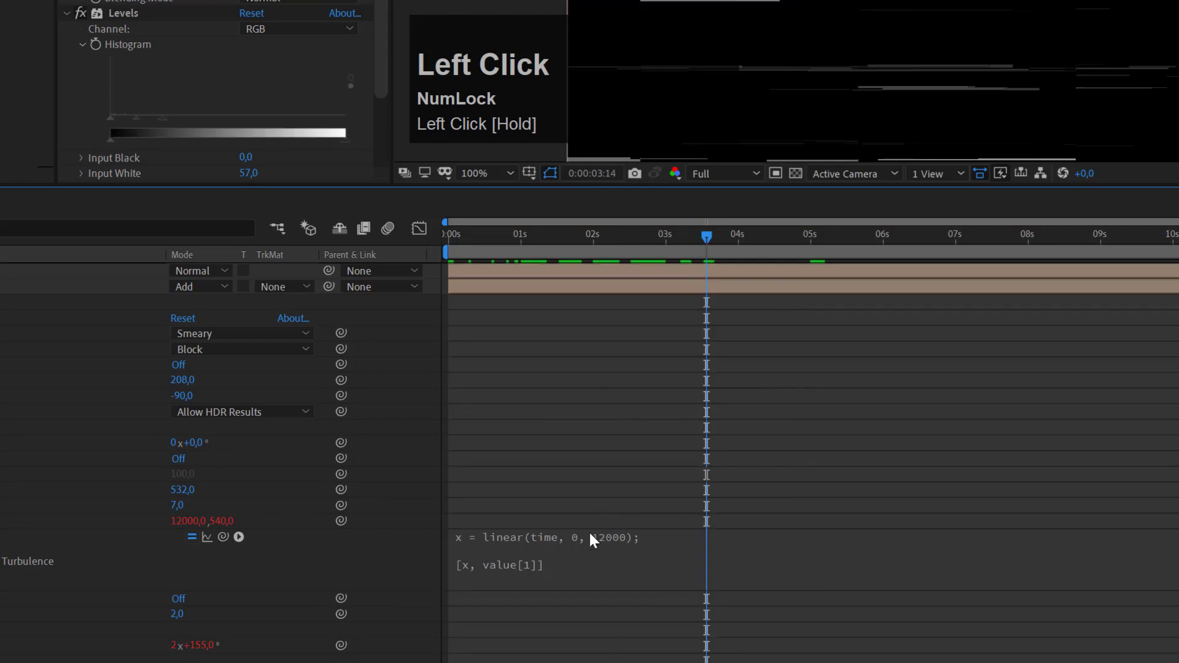
Insert a time range of 0 to 20 seconds into the linear call, giving linear(time, 0, 20, 0, 12000)
{"action": "left_click", "coordinate": [573, 539]}
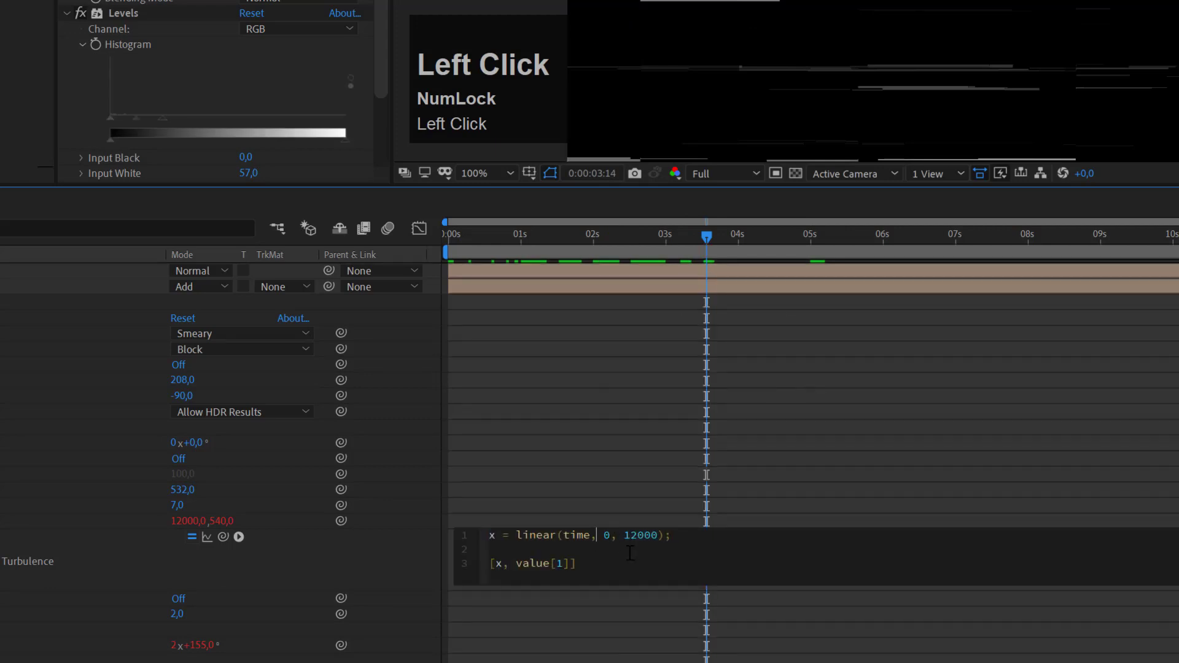
{"action": "type", "text": "0,"}
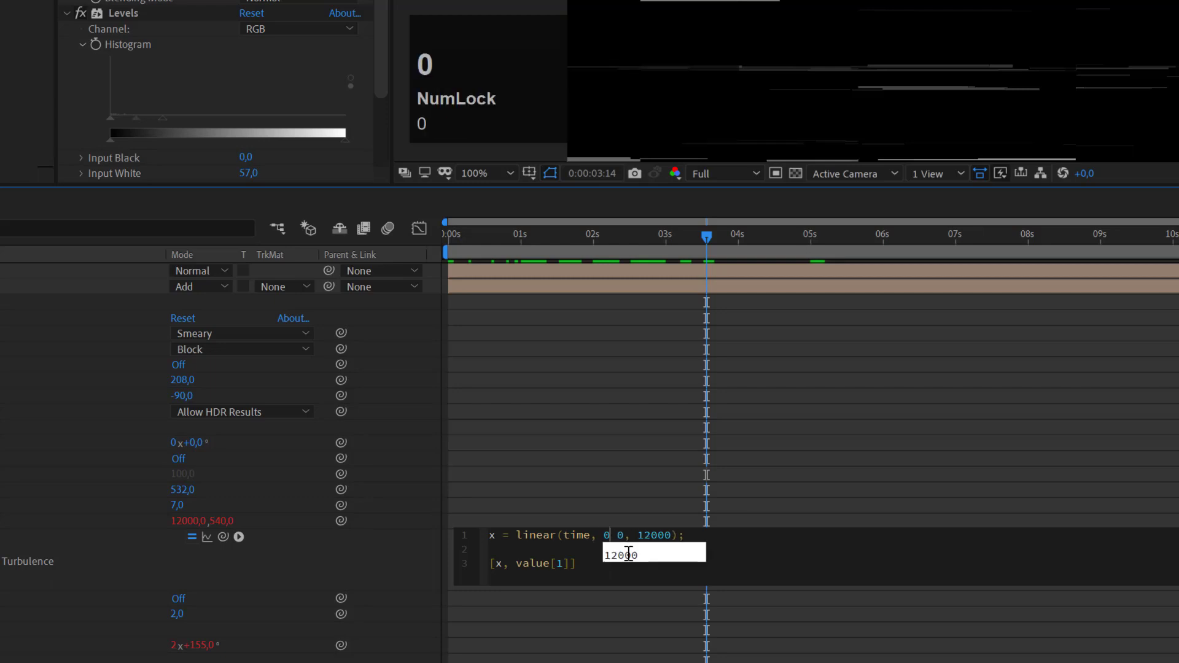
{"action": "type", "text": " 20"}
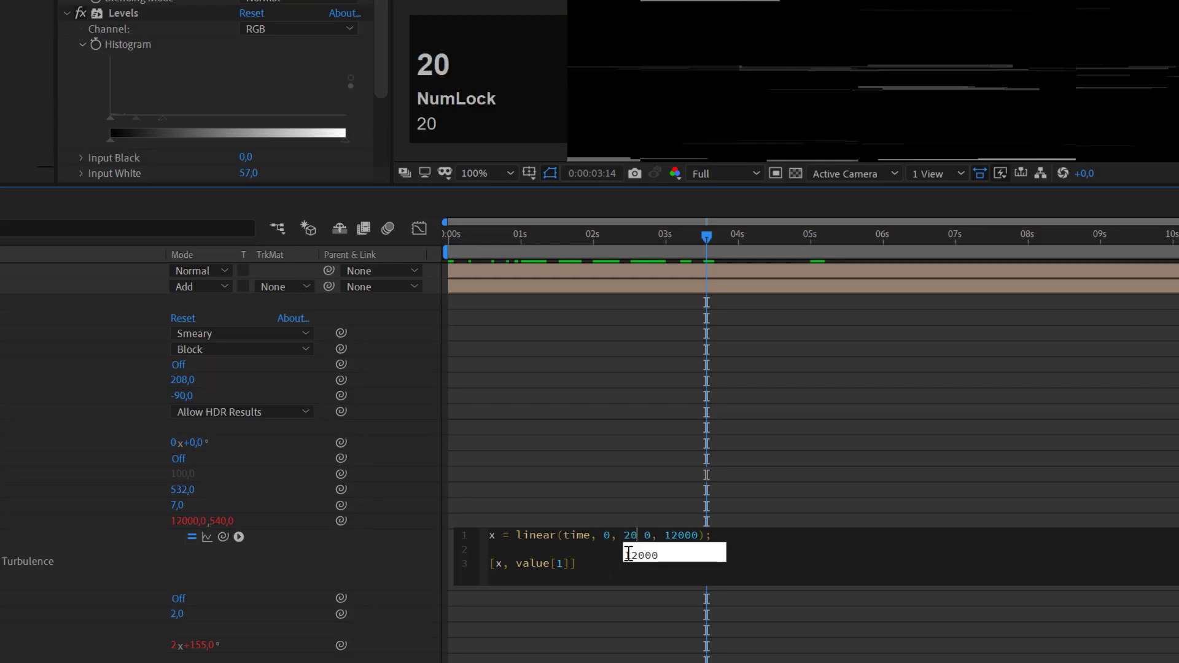
{"action": "type", "text": ","}
{"action": "left_click", "coordinate": [632, 648]}
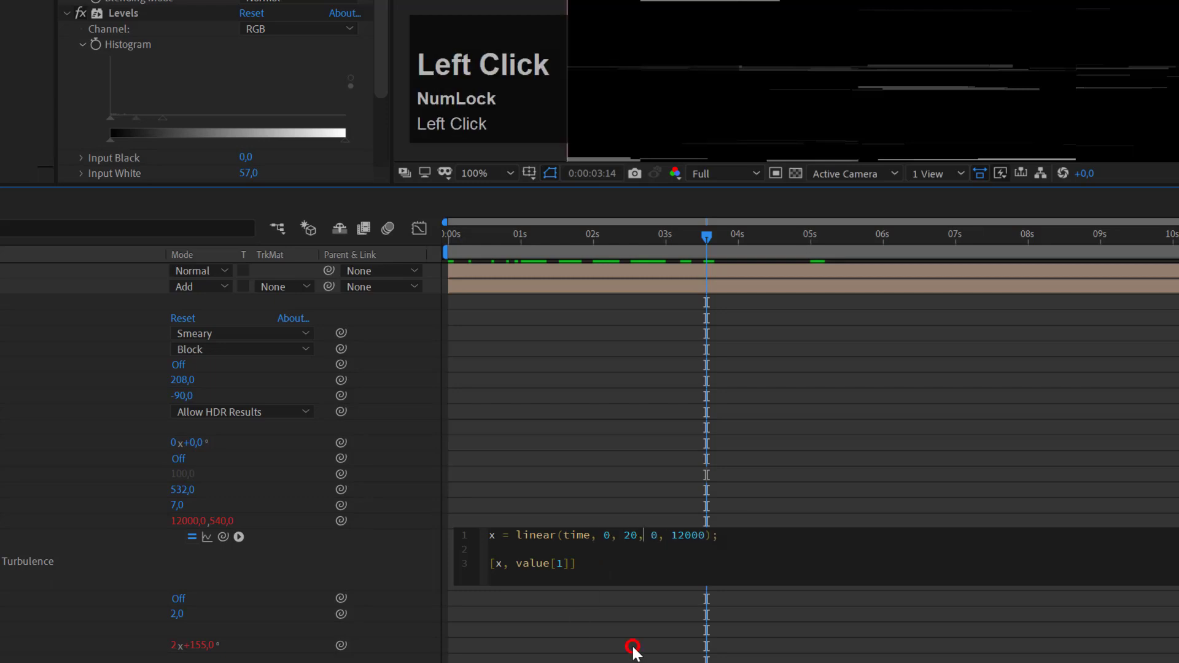
Scrub through the composition and preview the horizontal movement of the noise streaks
{"action": "left_click_drag", "start_coordinate": [647, 245], "coordinate": [579, 259]}
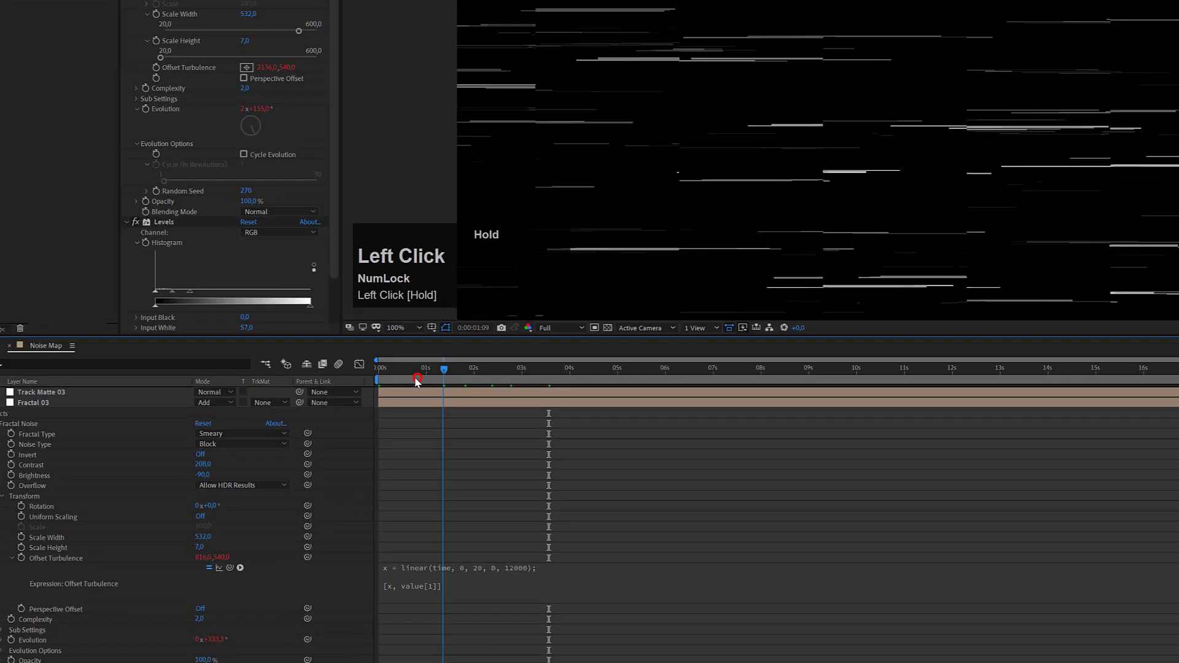
{"action": "left_click_drag", "start_coordinate": [411, 444], "coordinate": [1064, 440]}
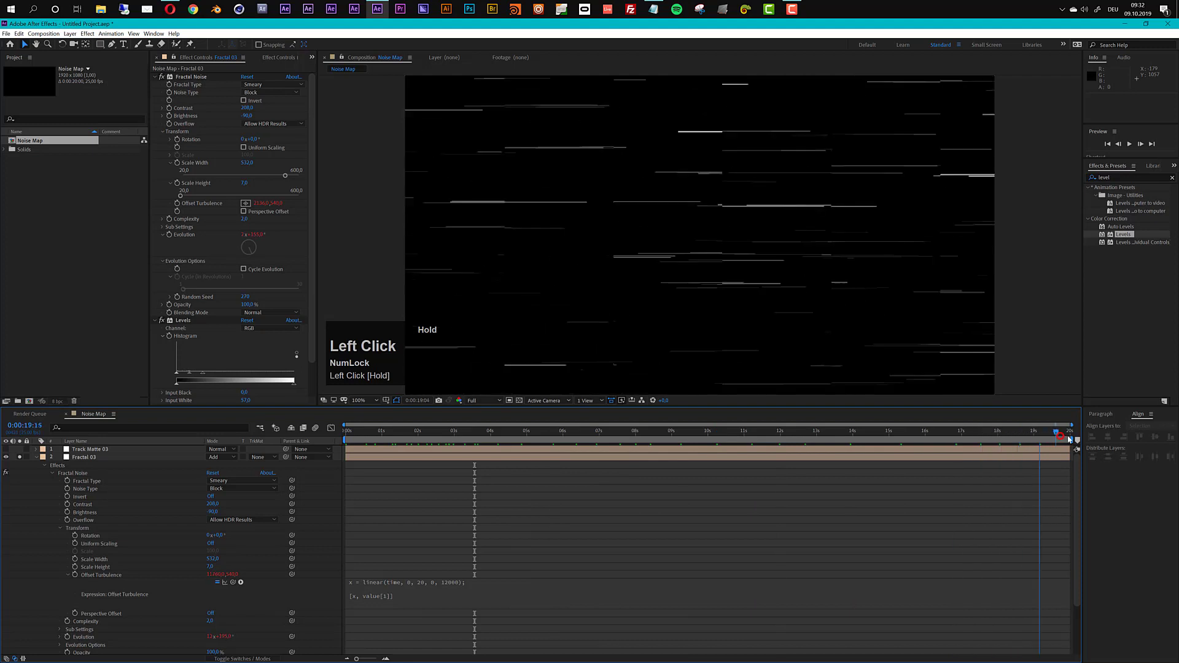
{"action": "left_click_drag", "start_coordinate": [659, 443], "coordinate": [583, 457]}
{"action": "key", "text": "space"}
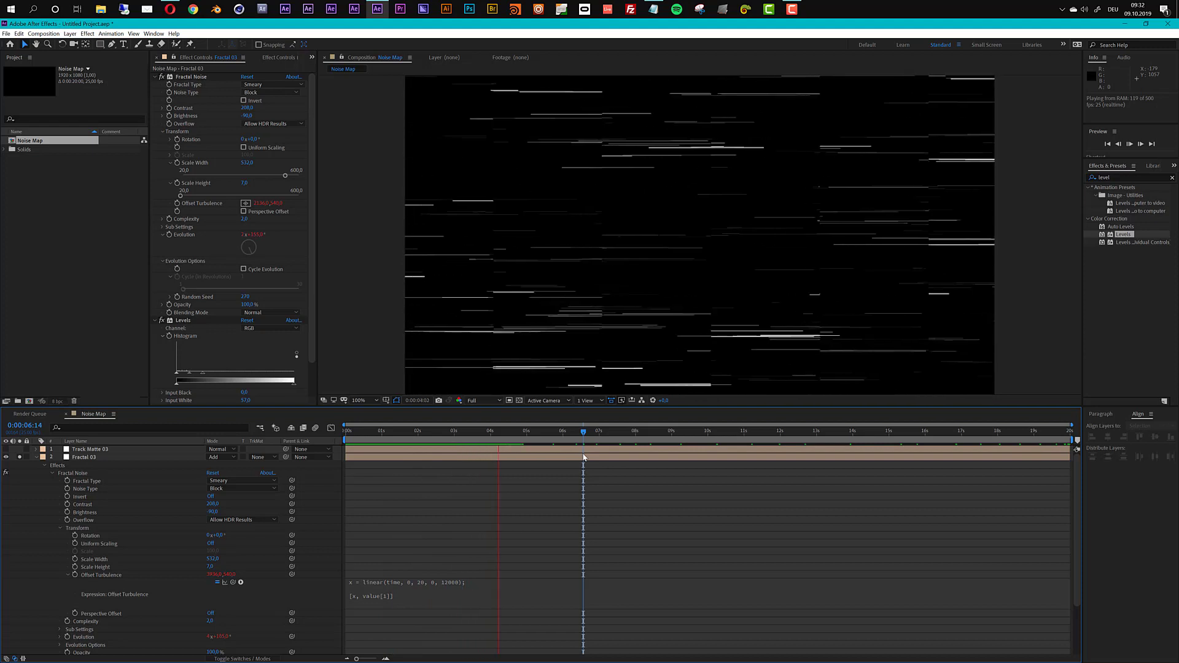
{"action": "key", "text": "space"}
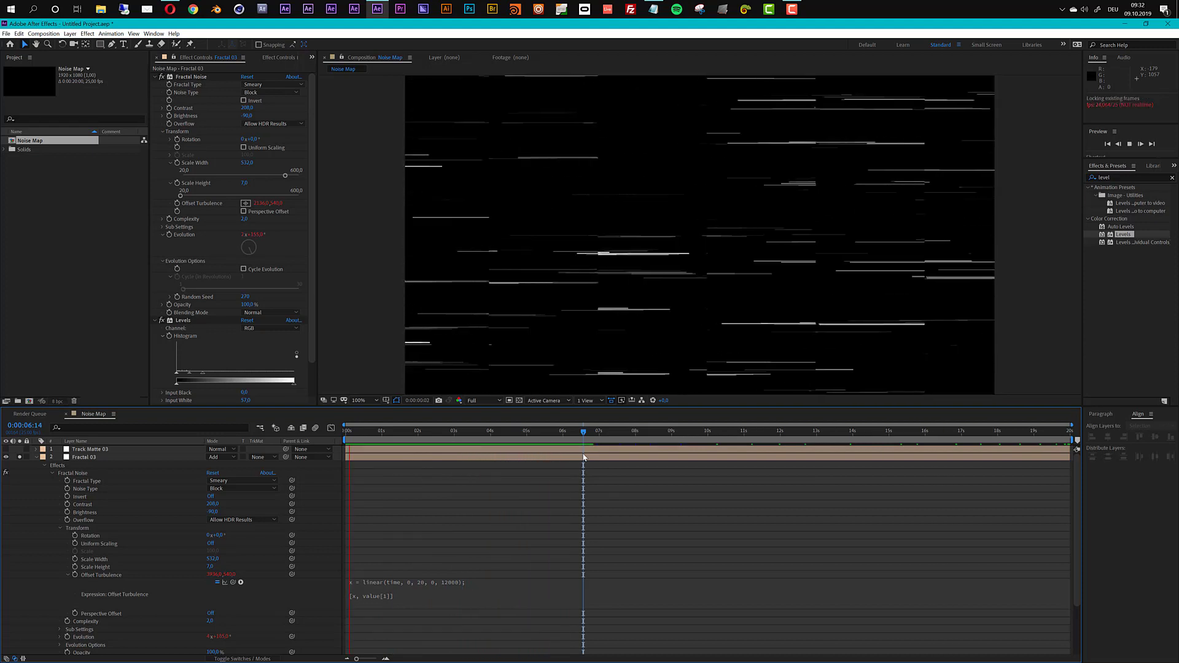
{"action": "key", "text": "space"}
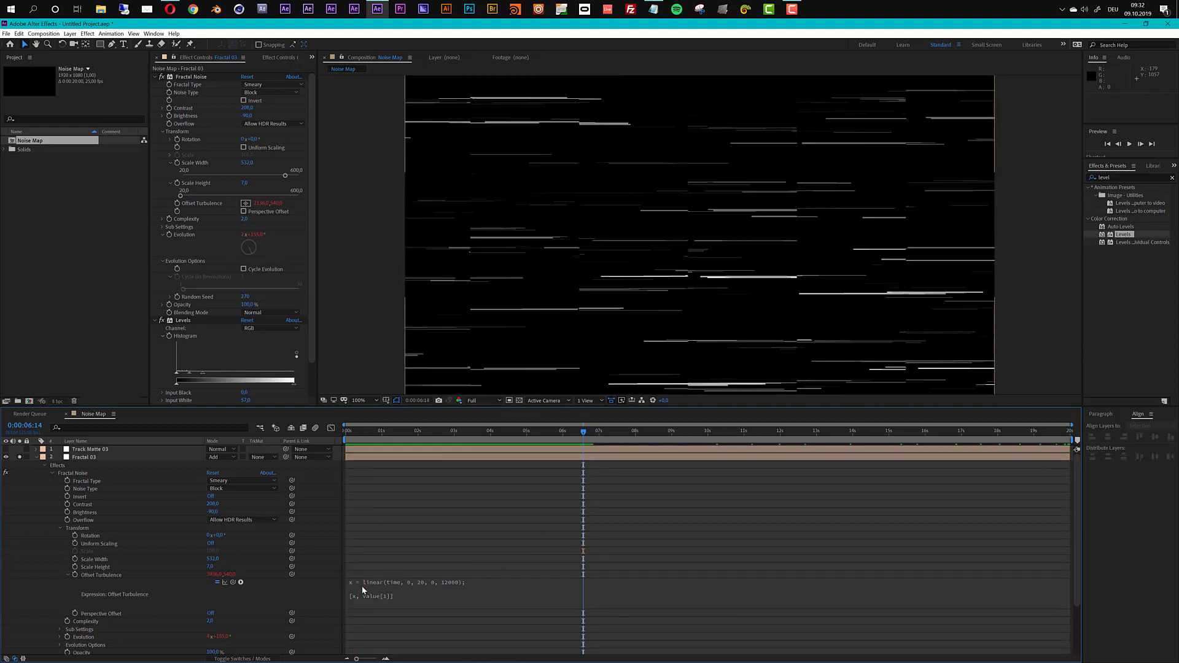
Remove the [x, value[1]] line and the x = assignment from the Offset Turbulence expression
{"action": "left_click", "coordinate": [362, 590]}
{"action": "left_click", "coordinate": [396, 591]}
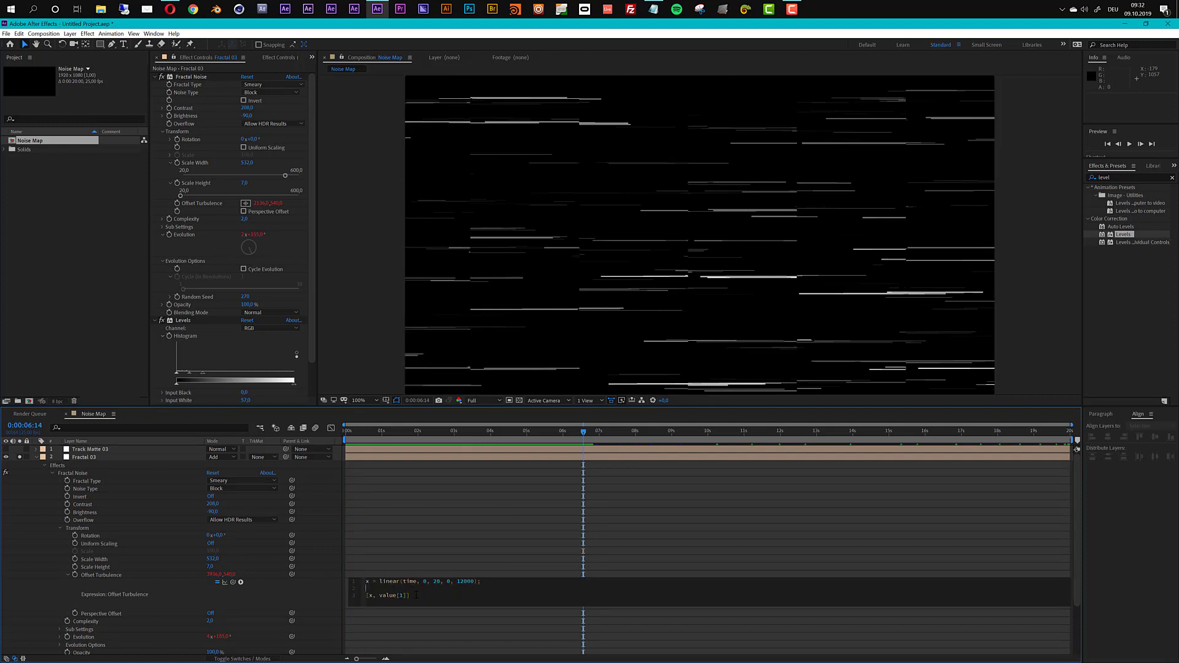
{"action": "left_click_drag", "start_coordinate": [415, 596], "coordinate": [338, 595]}
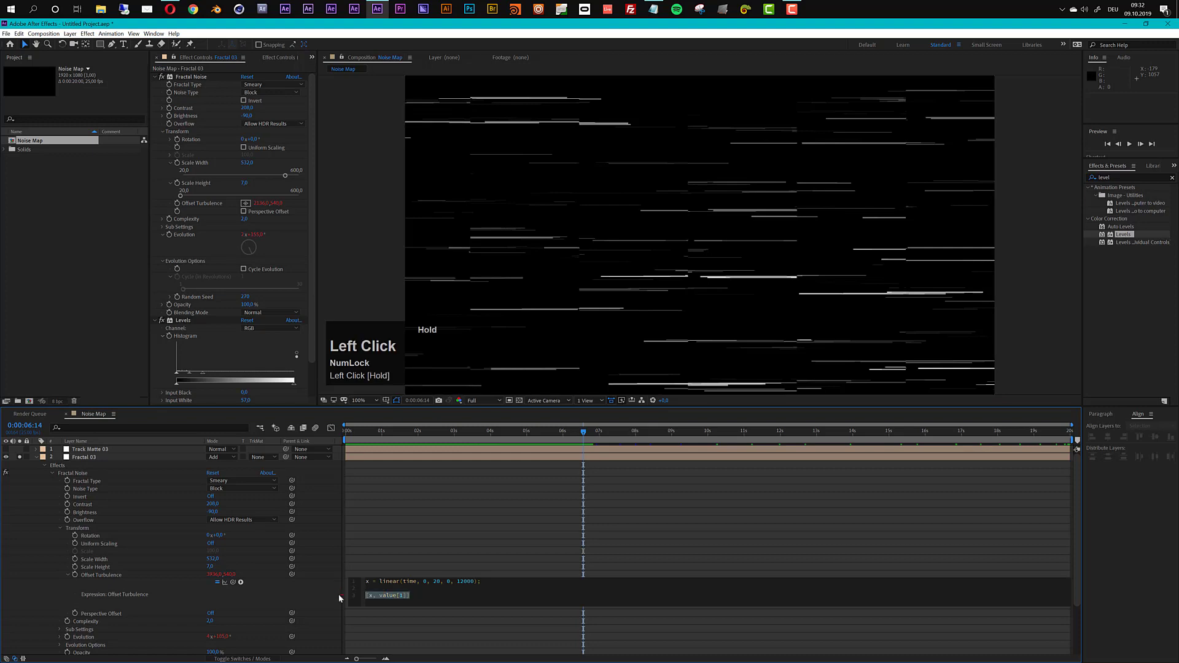
{"action": "key", "text": "Delete"}
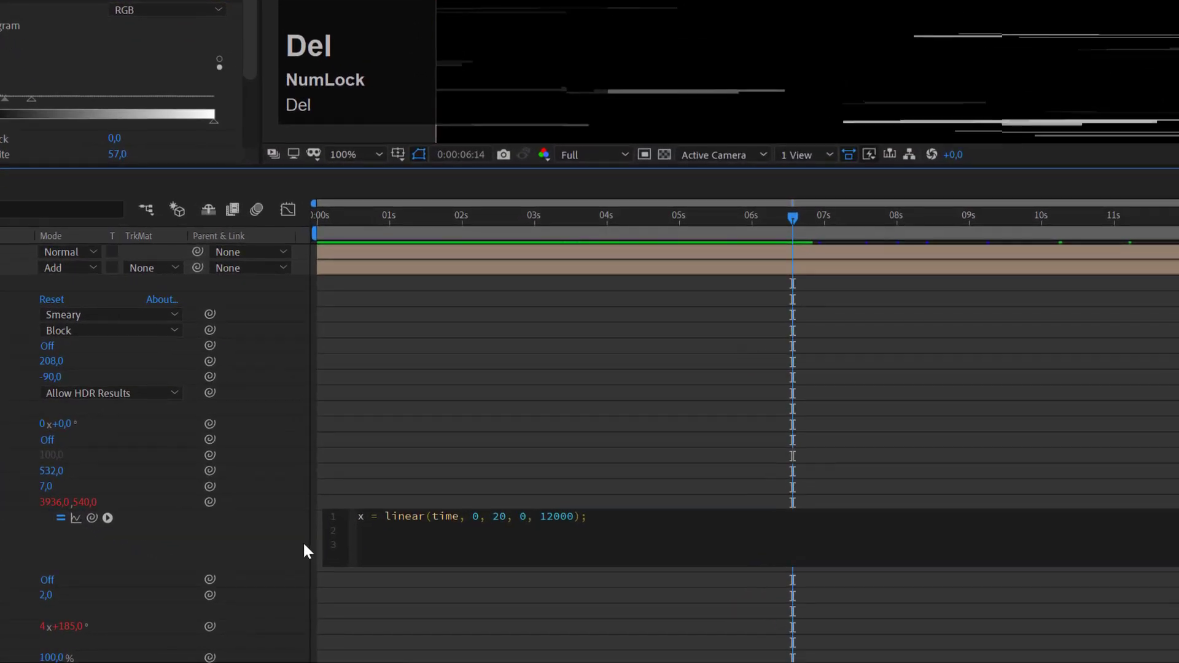
{"action": "key", "text": "Up"}
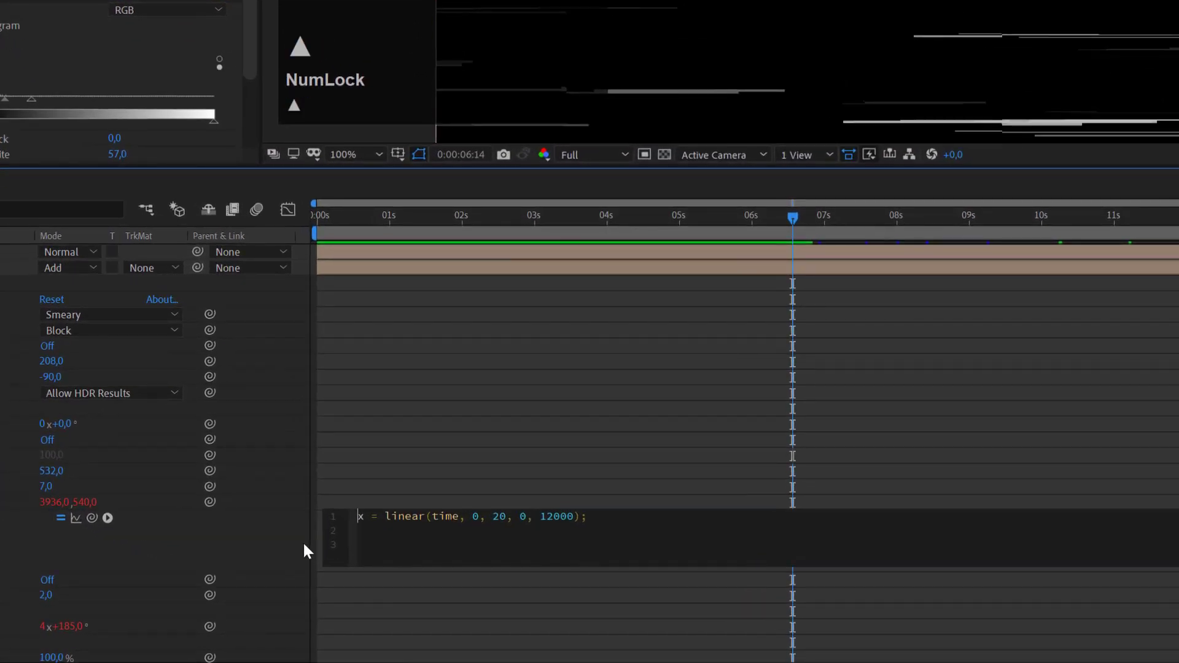
{"action": "key", "text": "Delete"}
{"action": "key", "text": "Delete"}
{"action": "key", "text": "Delete"}
{"action": "key", "text": "Delete"}
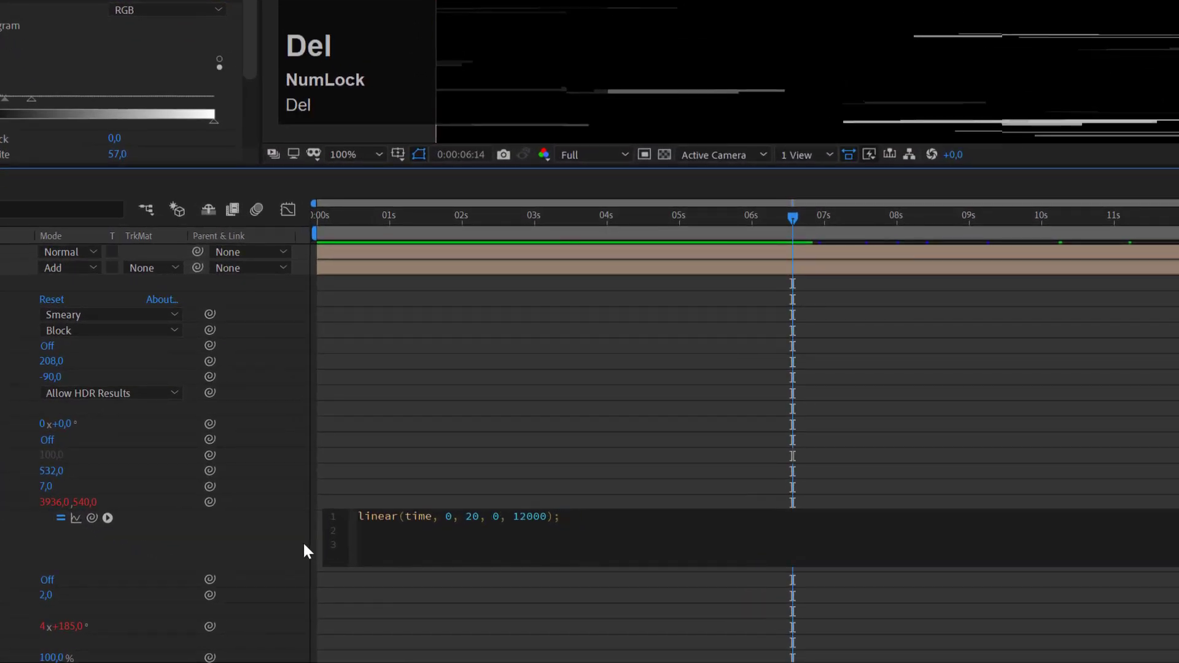
Replace the starting output value in the linear call of the Offset Turbulence expression with the array [0,0]
{"action": "left_click", "coordinate": [497, 516]}
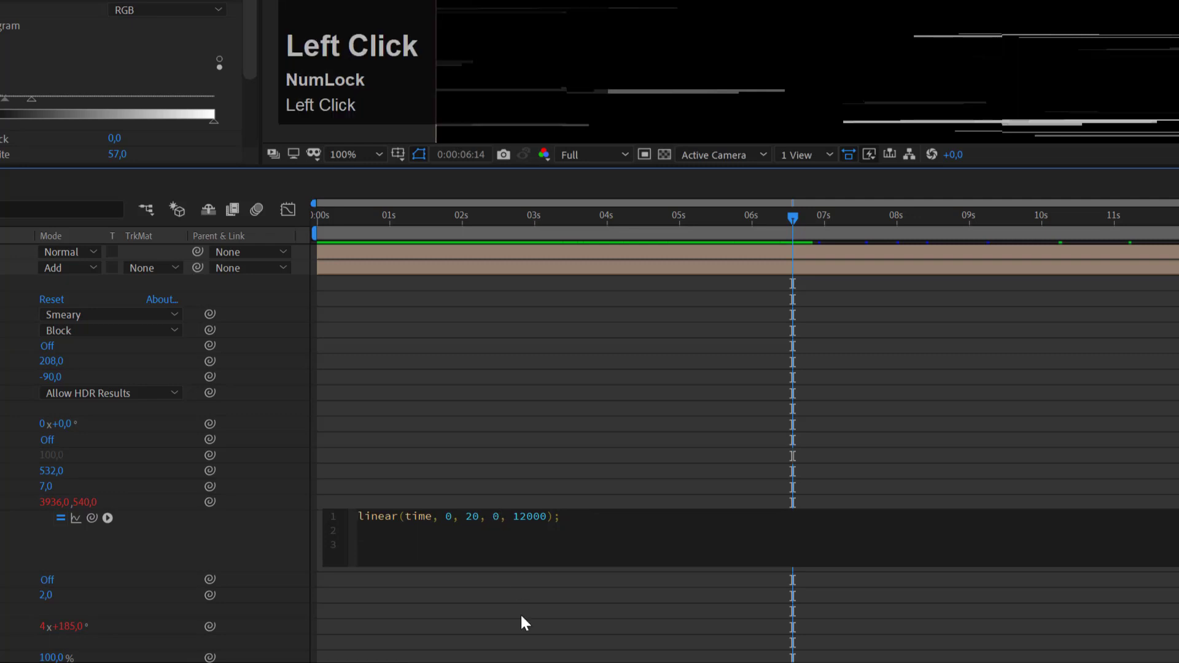
{"action": "key", "text": "BackSpace"}
{"action": "type", "text": "["}
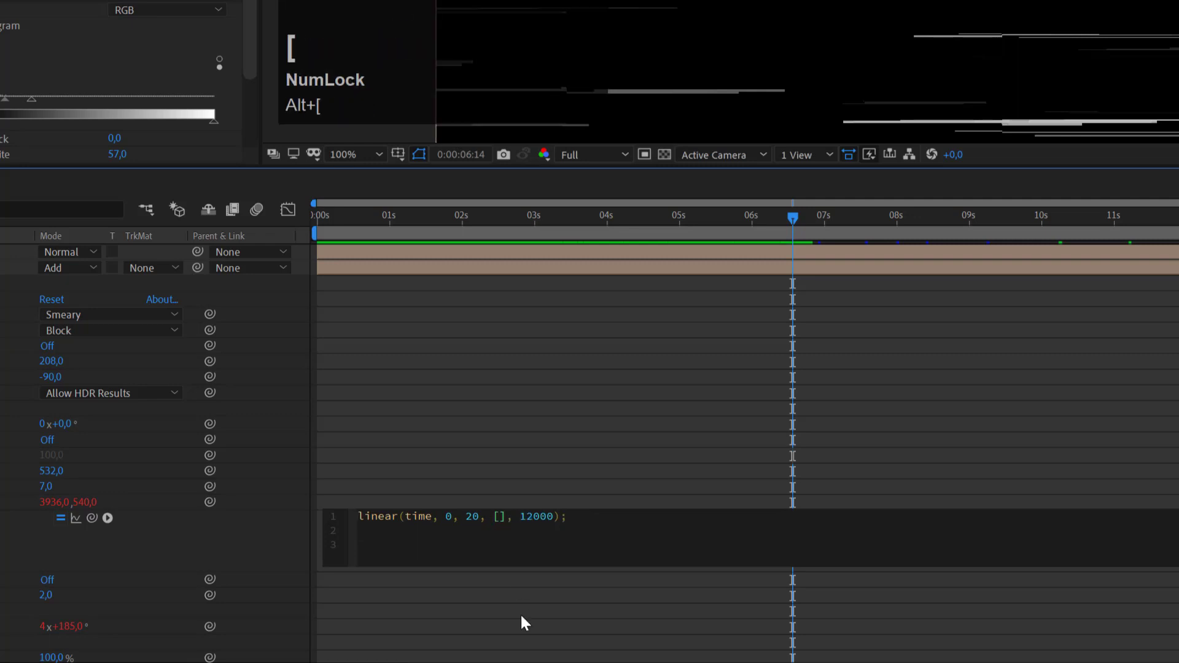
{"action": "type", "text": "0,"}
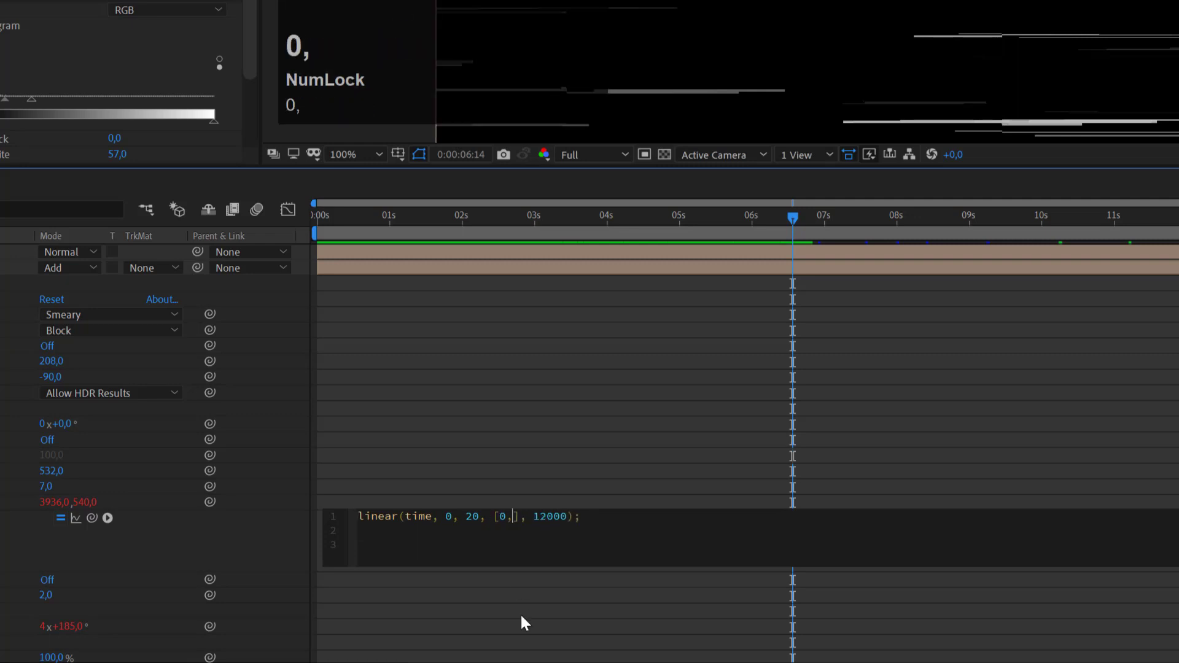
{"action": "type", "text": "0"}
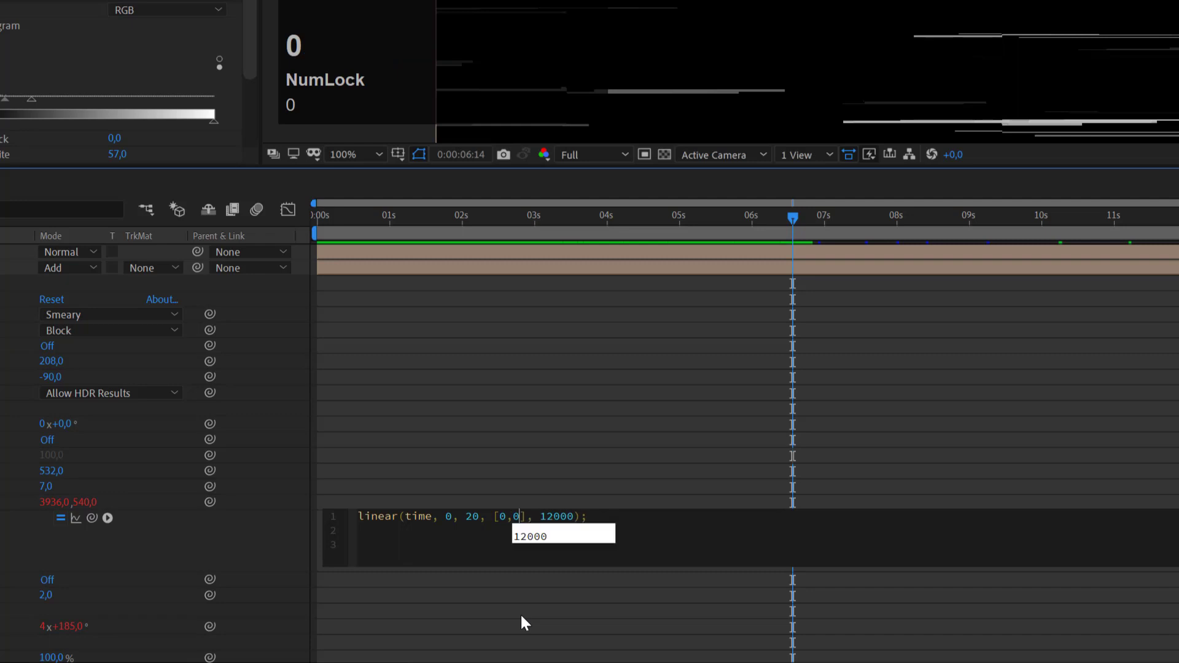
{"action": "key", "text": "Right"}
{"action": "key", "text": "Right"}
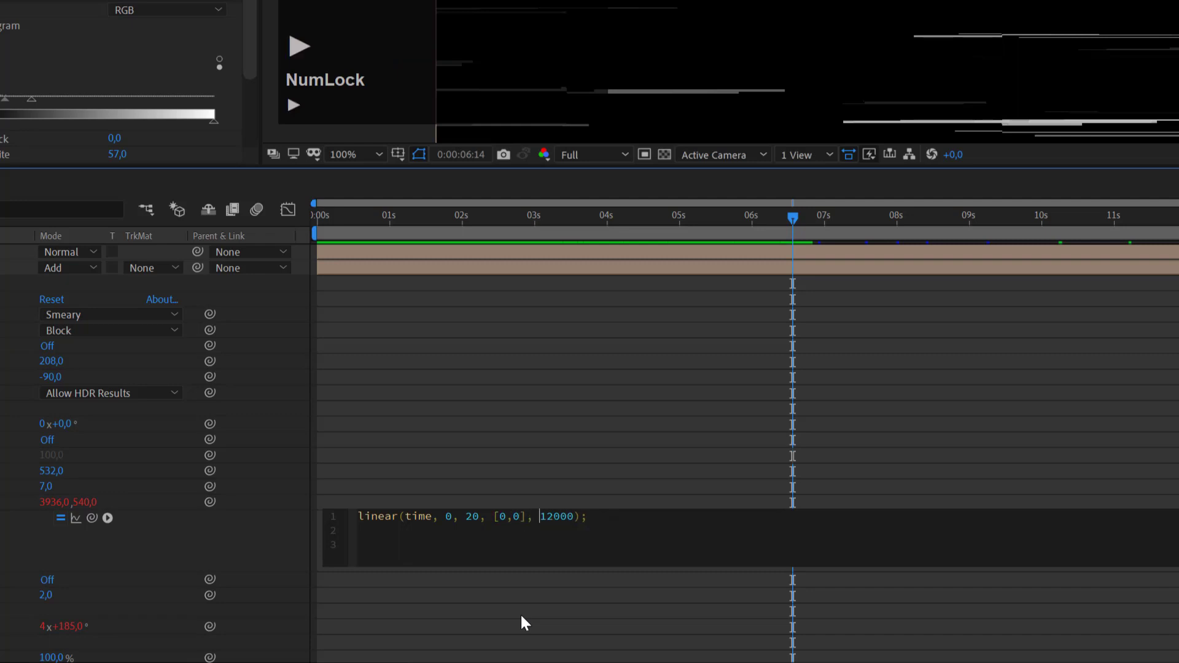
Replace the ending output value in the linear call with the array [10000,0]
{"action": "type", "text": "["}
{"action": "type", "text": "120]1200"}
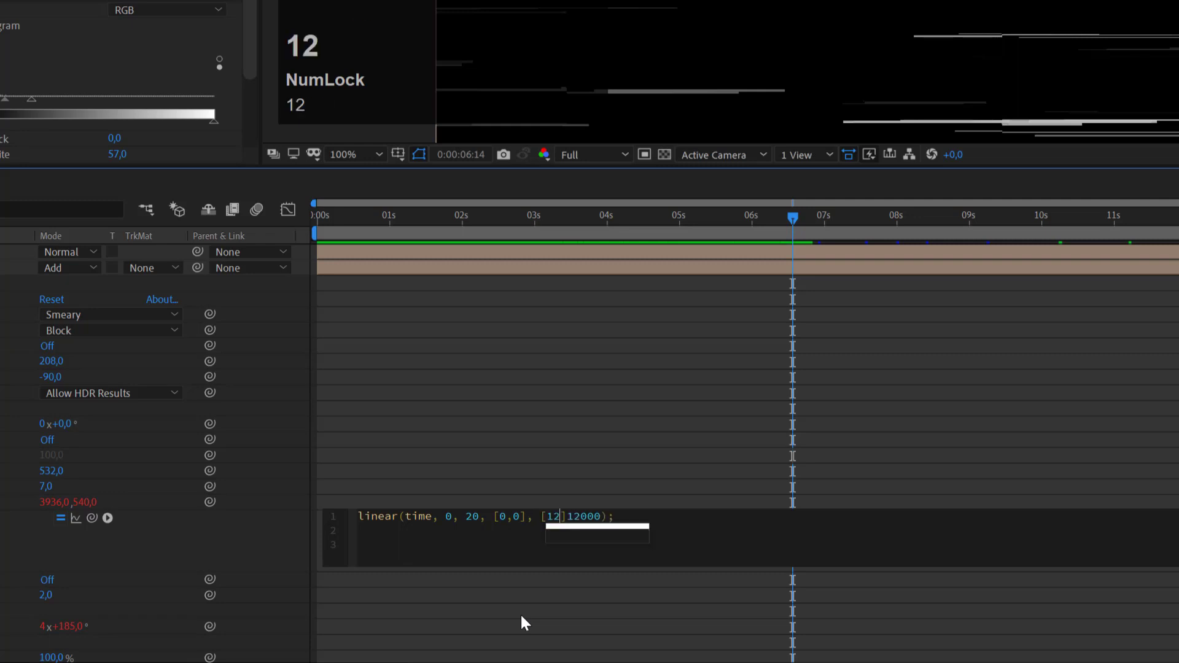
{"action": "key", "text": "BackSpace"}
{"action": "key", "text": "BackSpace"}
{"action": "key", "text": "BackSpace"}
{"action": "key", "text": "BackSpace"}
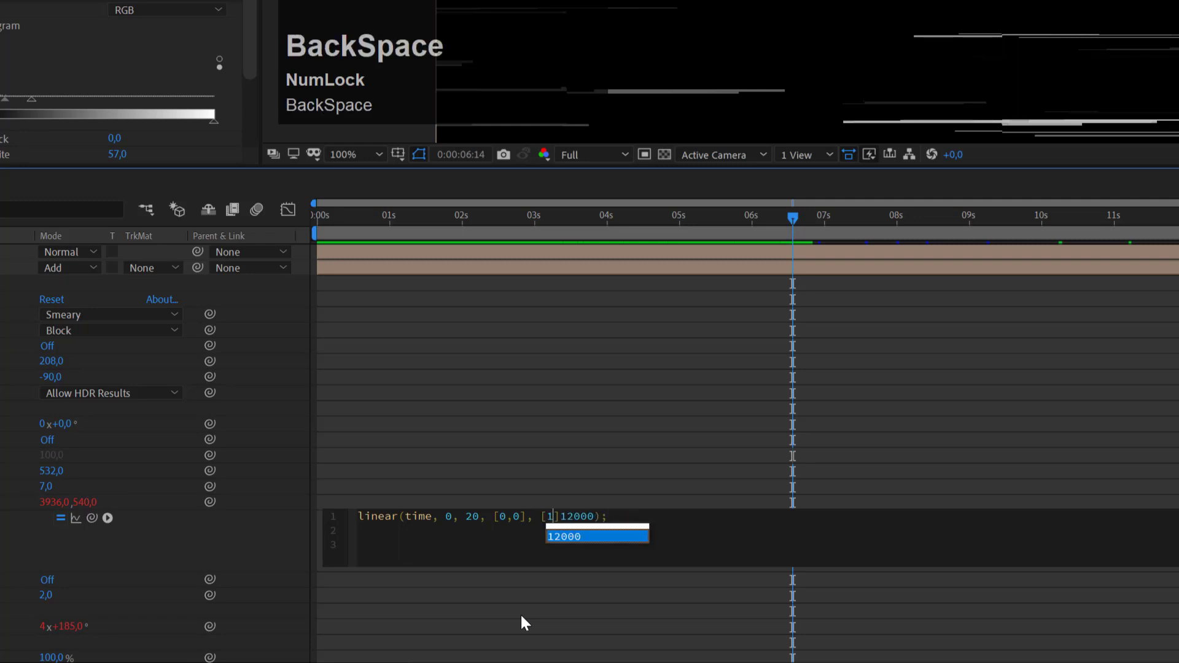
{"action": "type", "text": "0000"}
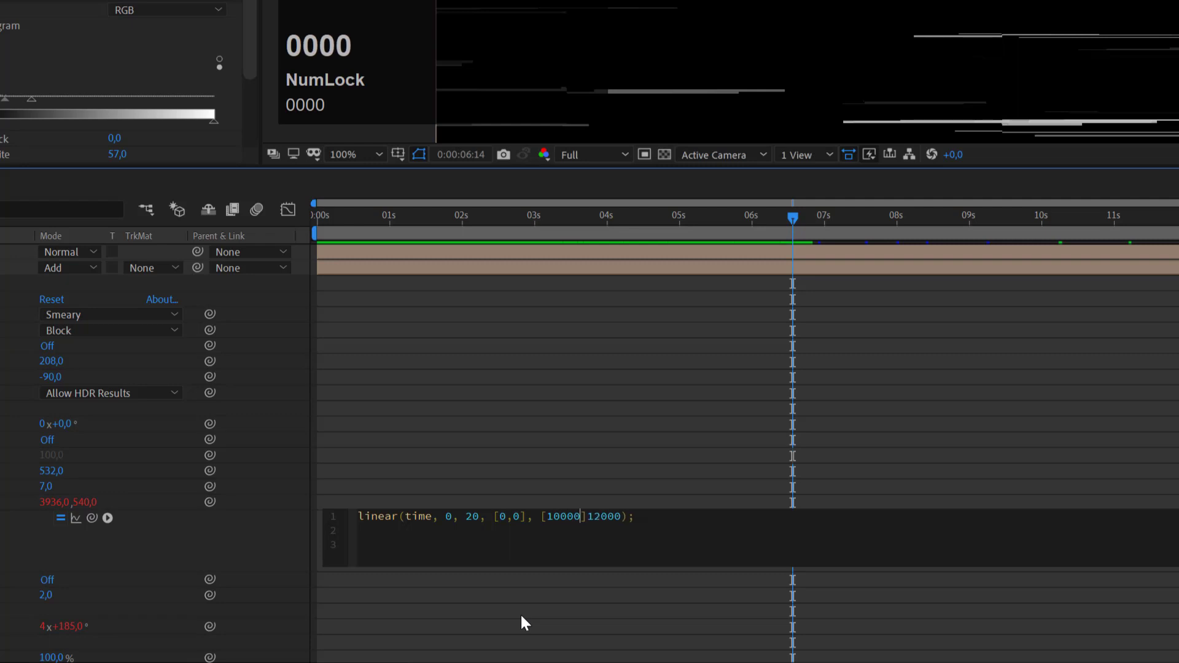
{"action": "type", "text": ",0"}
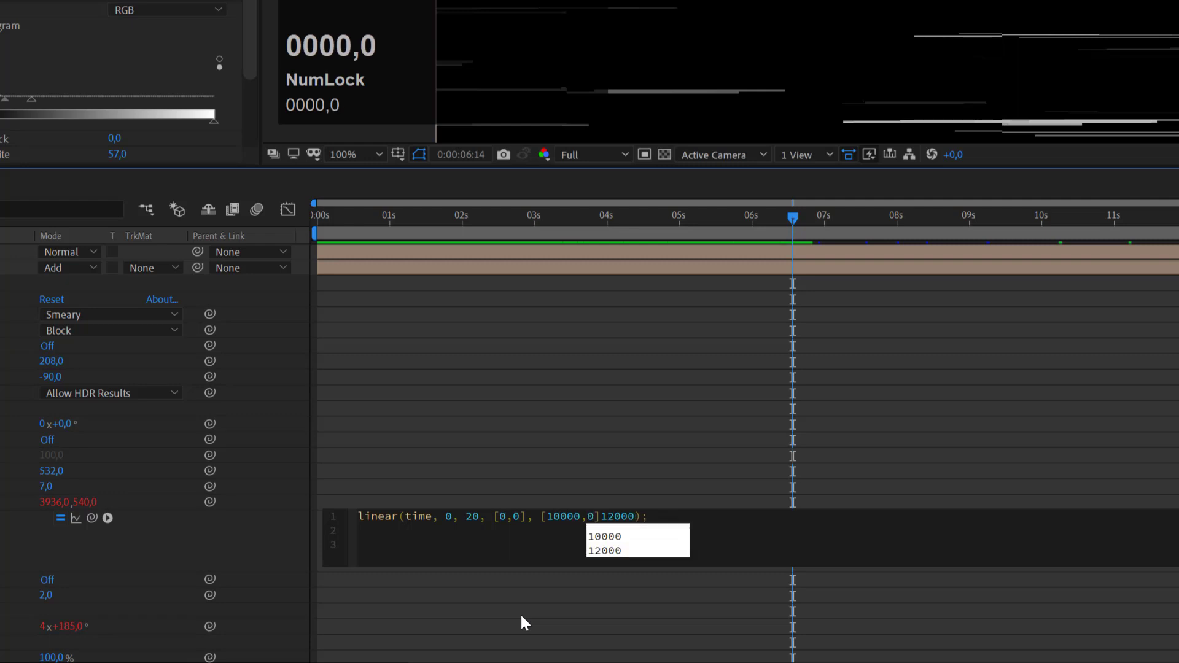
{"action": "key", "text": "Delete"}
{"action": "key", "text": "Delete"}
{"action": "key", "text": "Delete"}
{"action": "key", "text": "Delete"}
{"action": "key", "text": "Delete"}
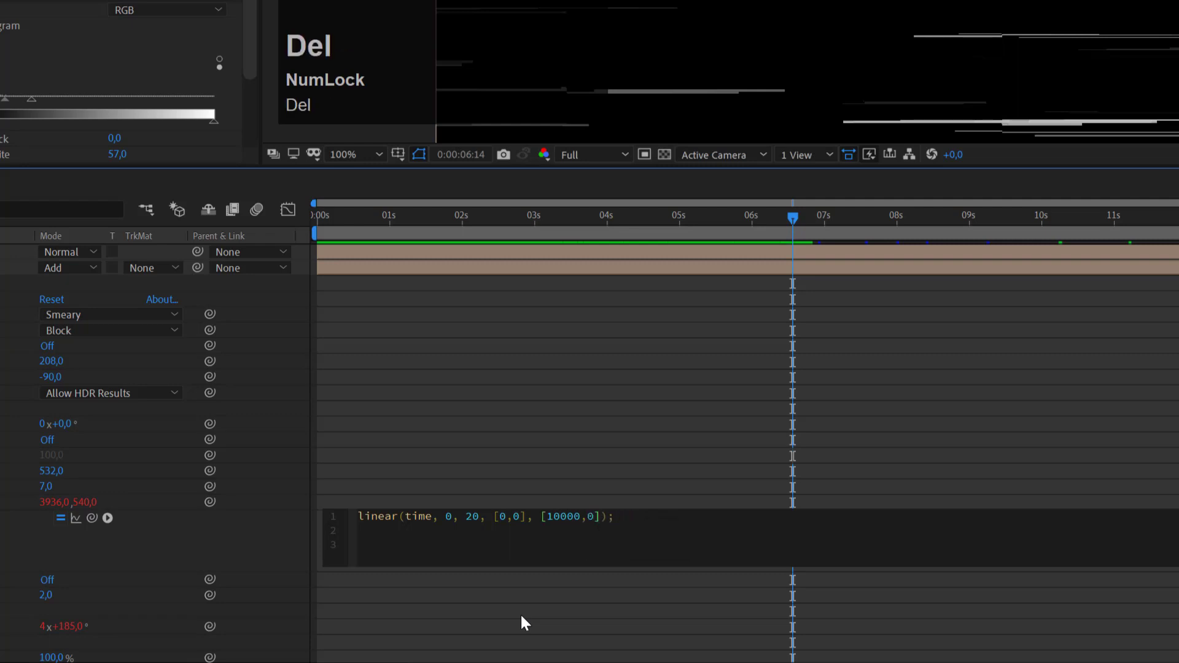
Add a posterizeTime(7) line above the linear call, apply the expression and preview the stepped streak movement
{"action": "left_click", "coordinate": [441, 563]}
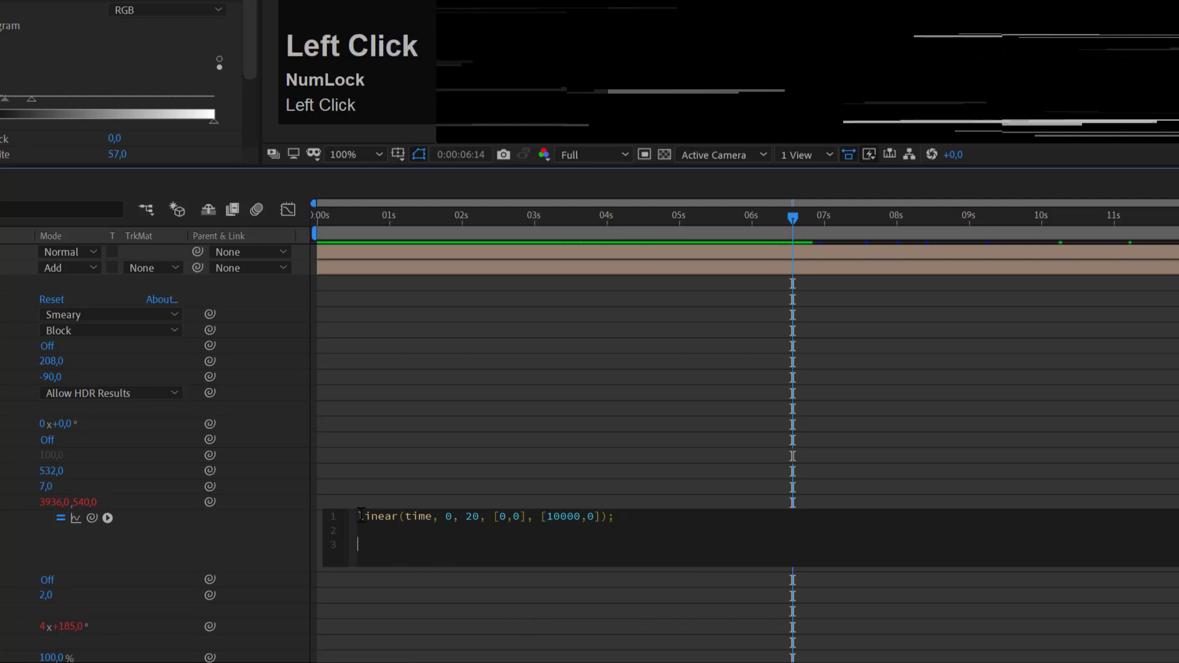
{"action": "key", "text": "Return"}
{"action": "key", "text": "Up"}
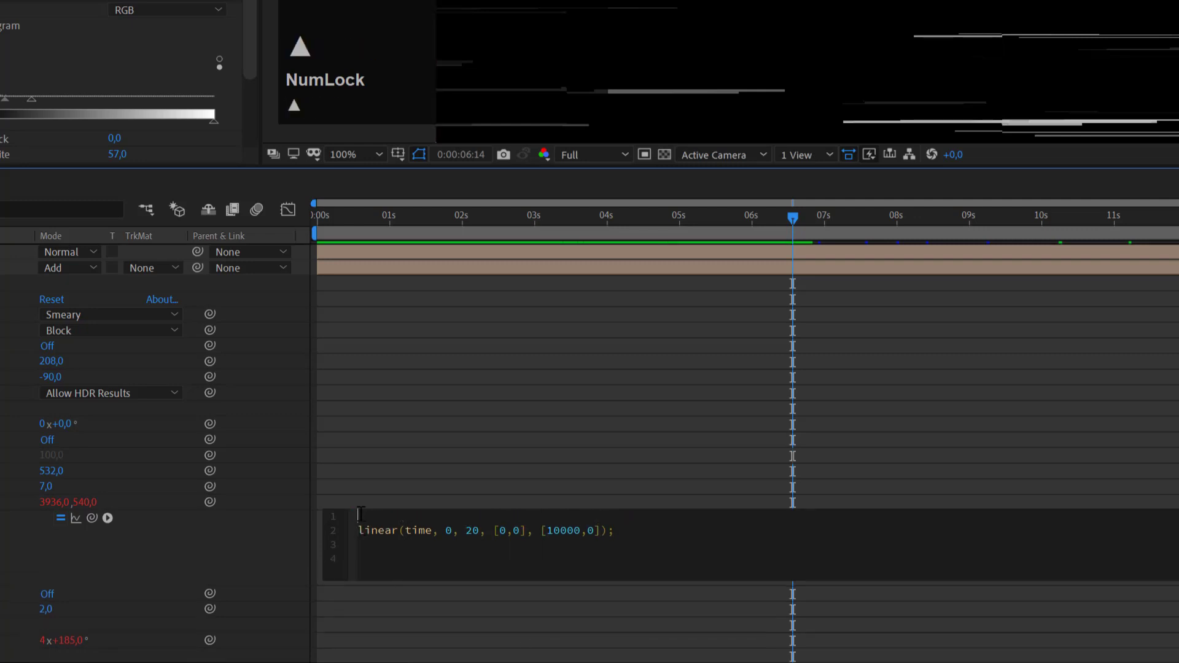
{"action": "type", "text": "poster"}
{"action": "key", "text": "Return"}
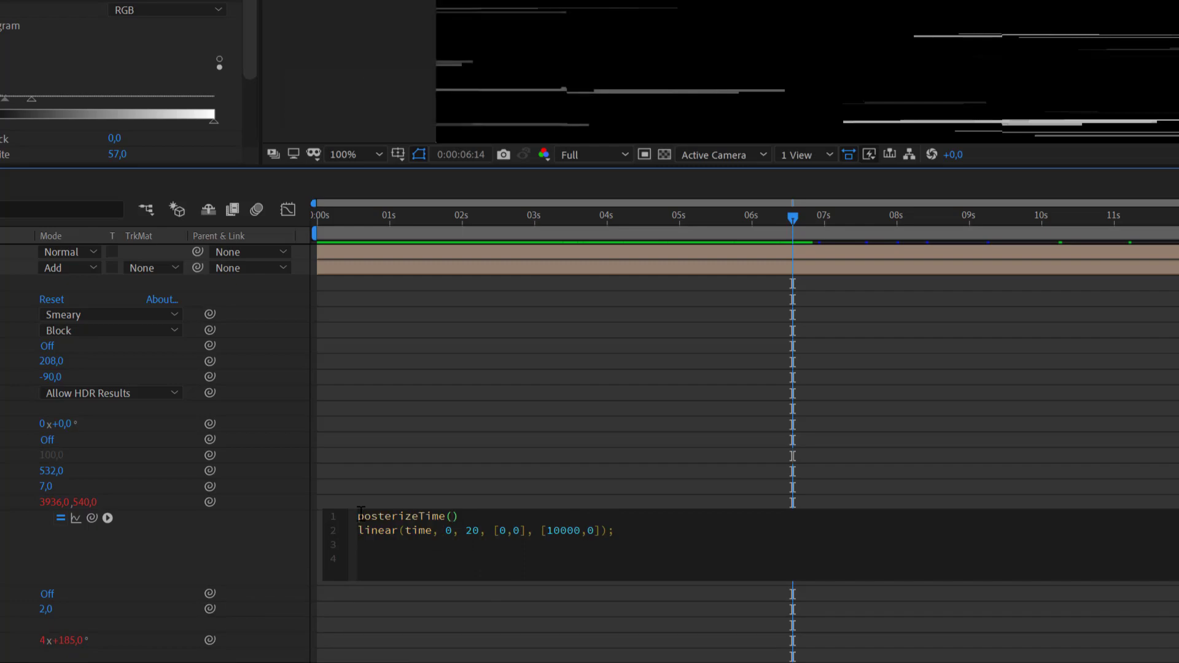
{"action": "type", "text": "7"}
{"action": "left_click", "coordinate": [245, 536]}
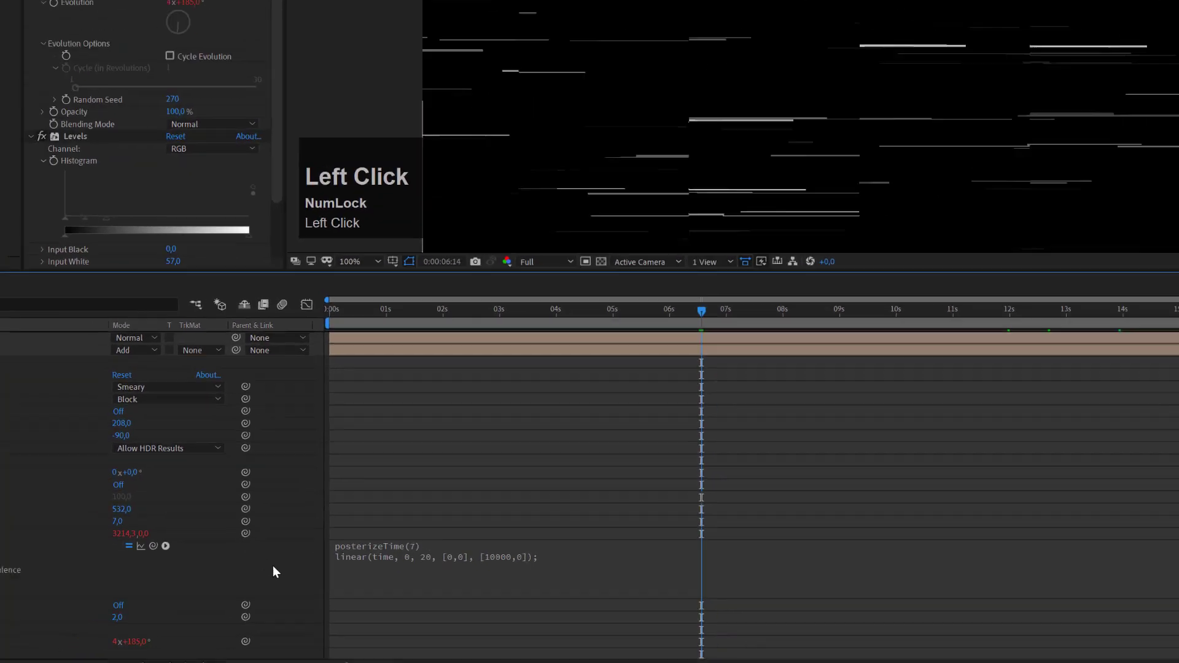
{"action": "left_click_drag", "start_coordinate": [478, 222], "coordinate": [410, 228]}
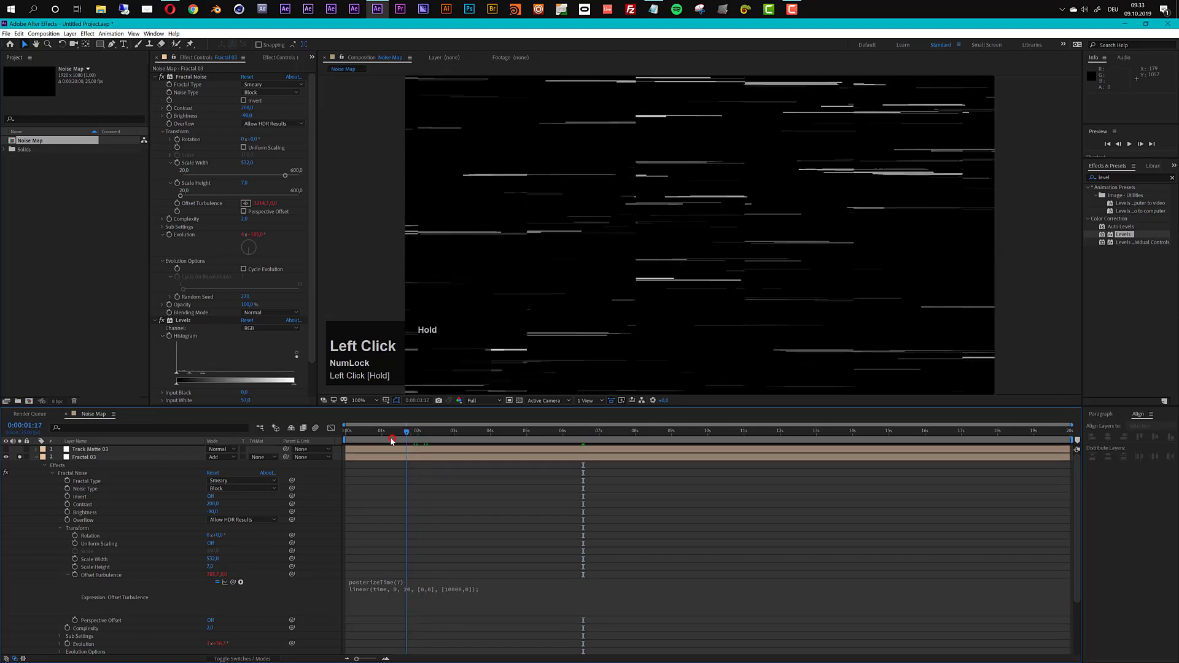
{"action": "left_click_drag", "start_coordinate": [392, 441], "coordinate": [389, 441]}
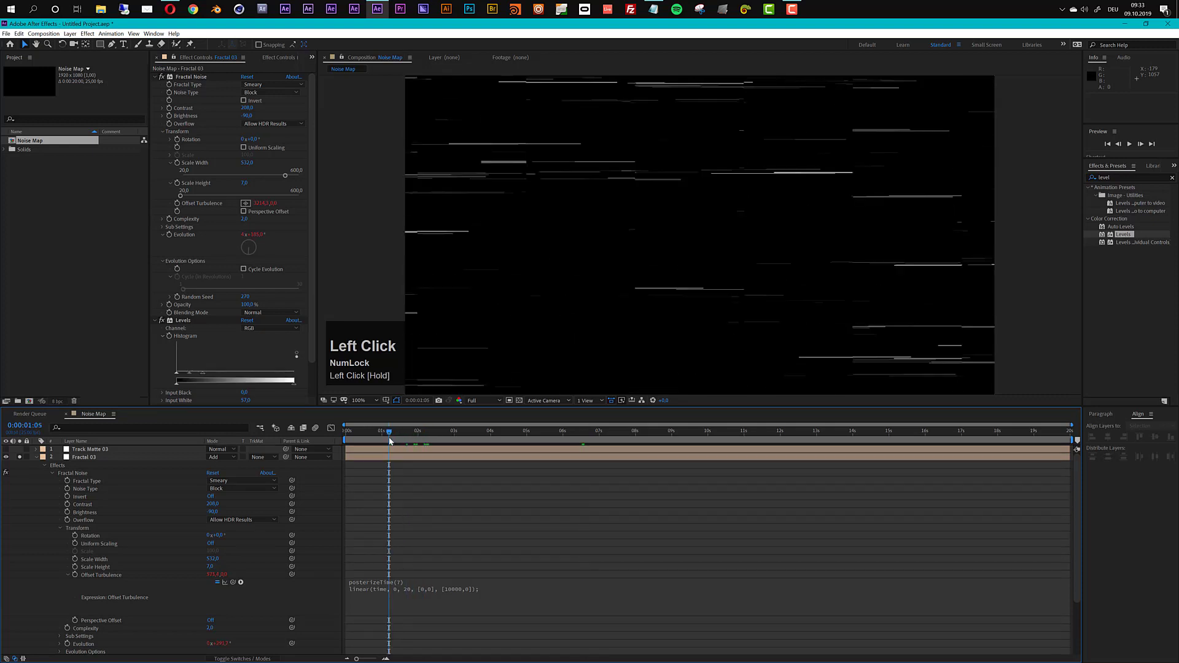
{"action": "key", "text": "space"}
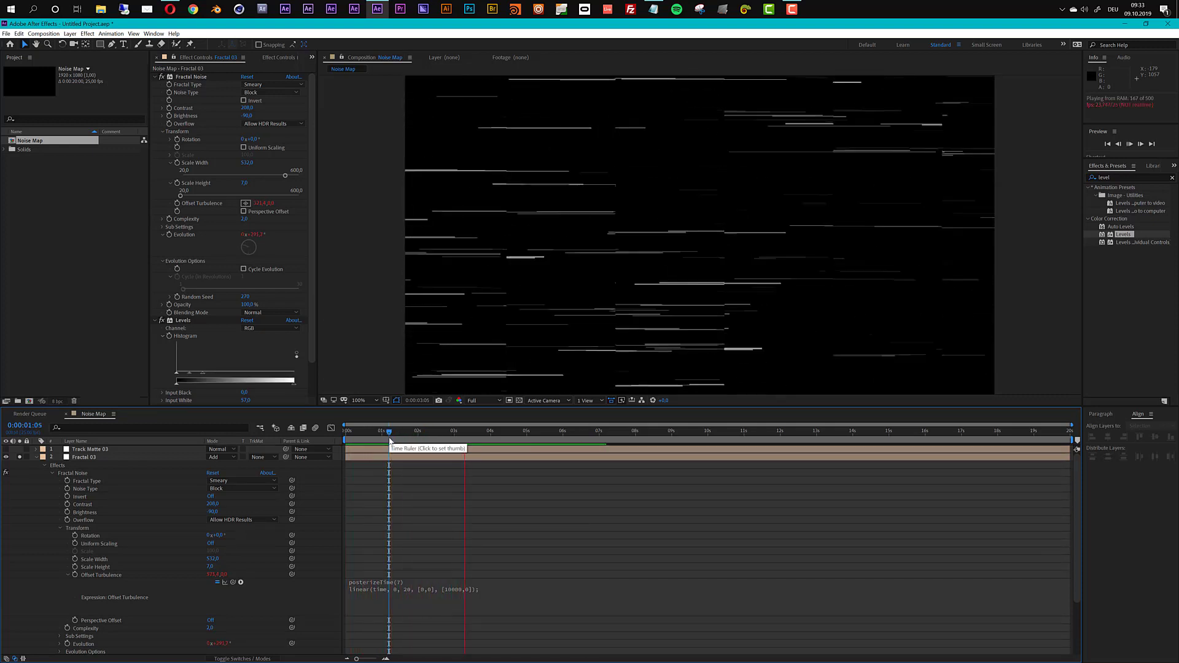
Lower the posterizeTime value in the Offset Turbulence expression to 4, apply it and stop the preview
{"action": "left_click", "coordinate": [399, 590]}
{"action": "left_click", "coordinate": [399, 590]}
{"action": "left_click_drag", "start_coordinate": [418, 581], "coordinate": [413, 582]}
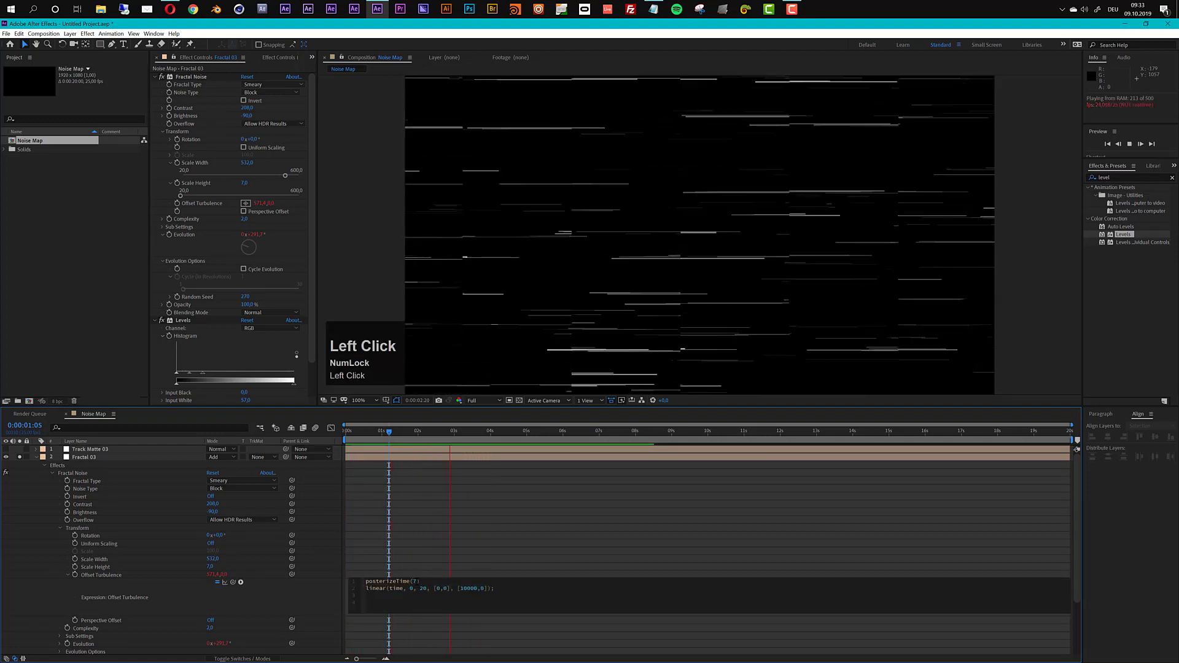
{"action": "type", "text": "4"}
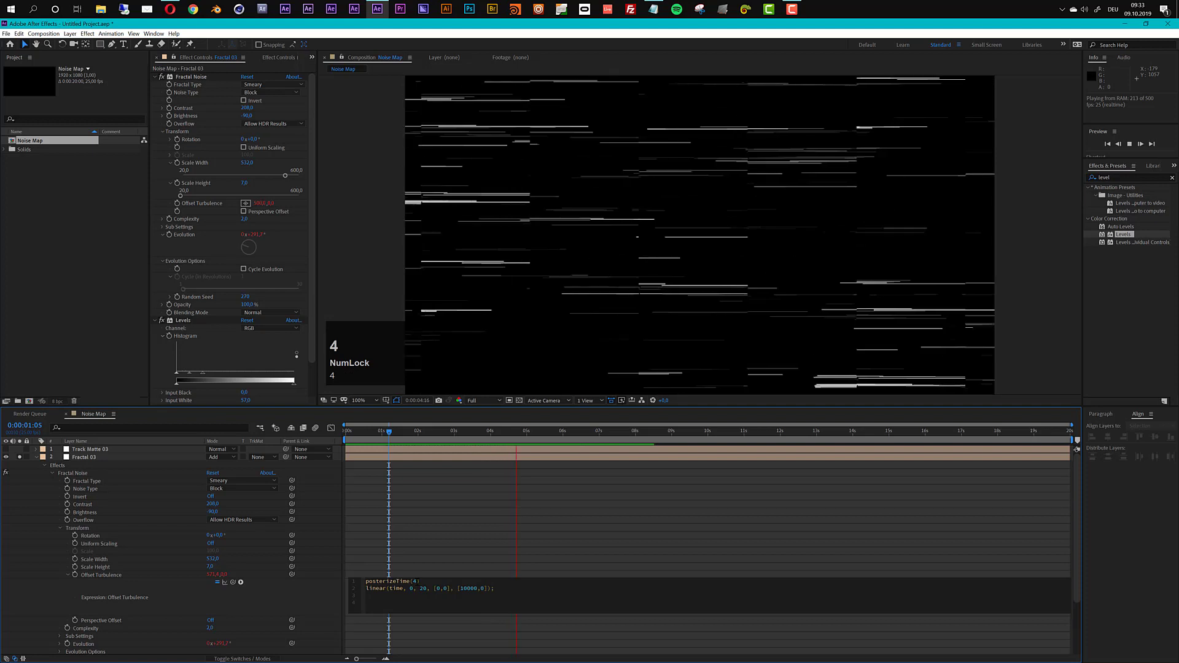
{"action": "key", "text": "KP_Enter"}
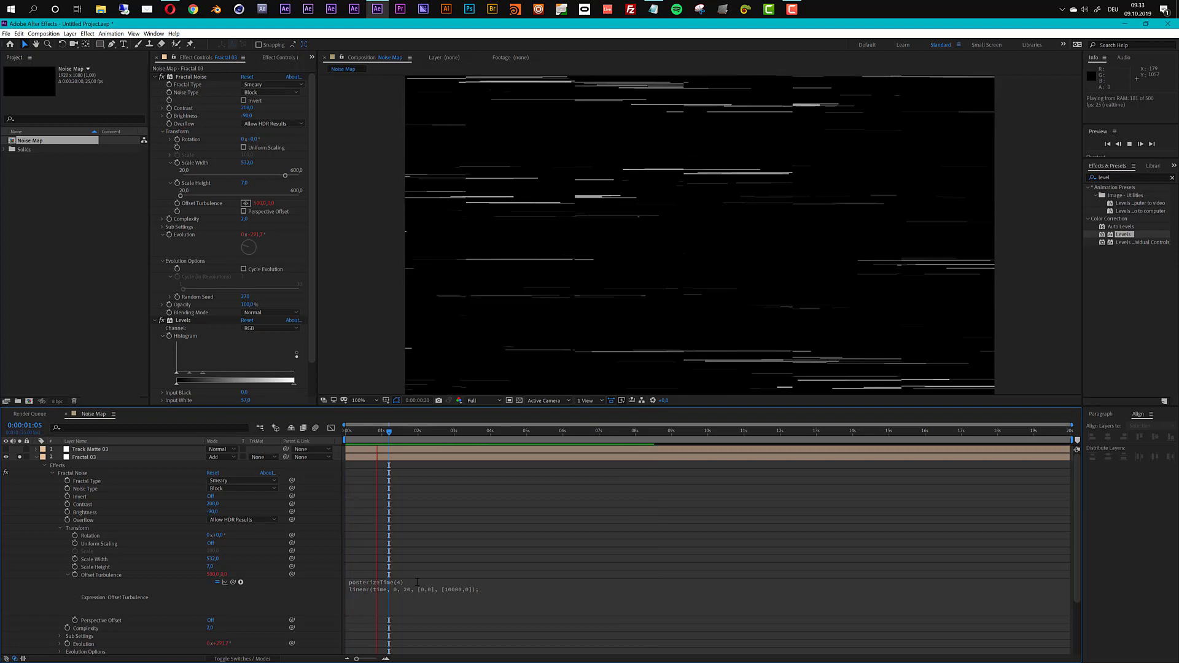
{"action": "key", "text": "space"}
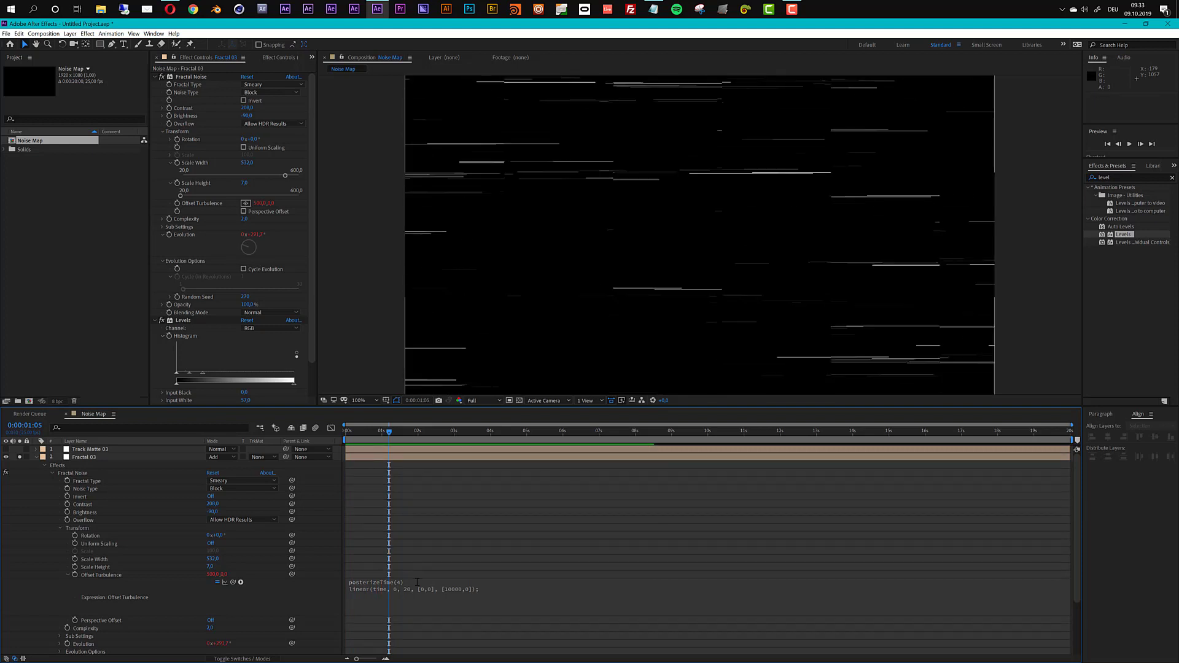
Collapse and unsolo the Fractal 03 layer, and make the Track Matte 03 layer visible
{"action": "left_click", "coordinate": [35, 458]}
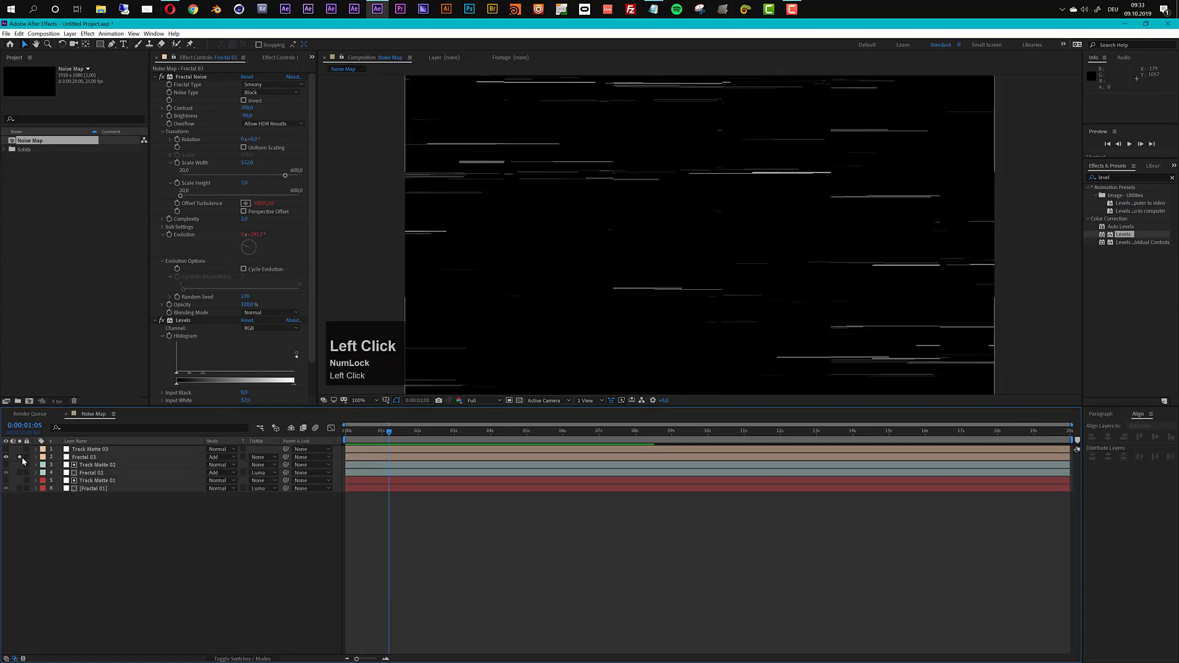
{"action": "left_click", "coordinate": [20, 458]}
{"action": "left_click", "coordinate": [32, 450]}
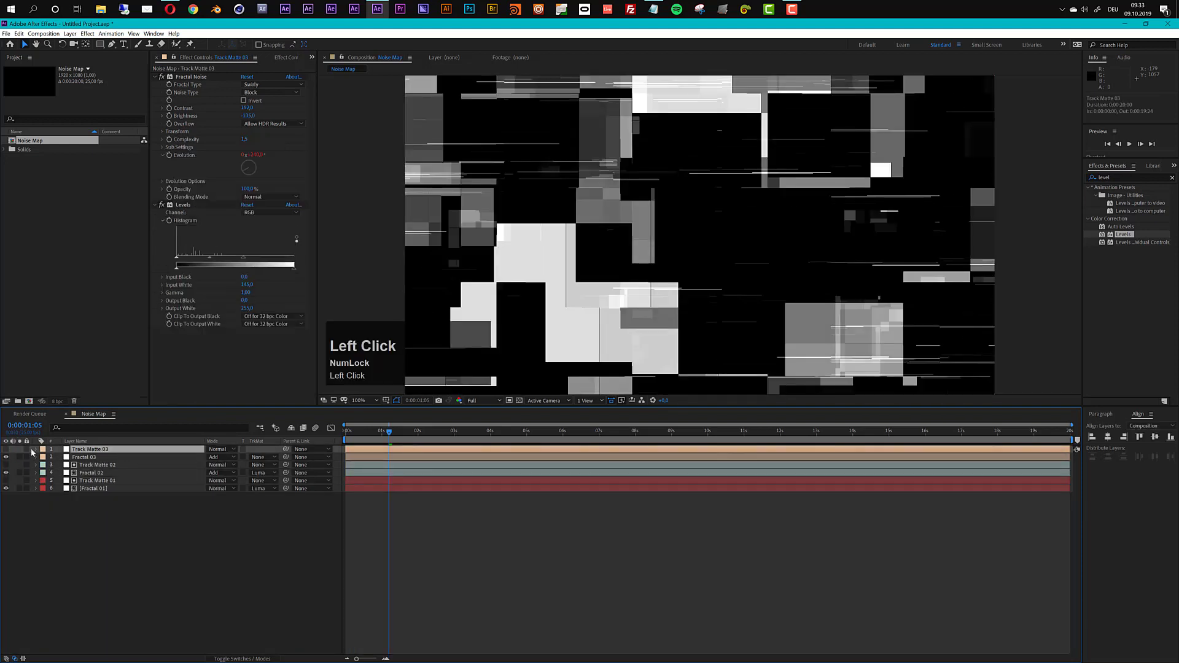
{"action": "left_click", "coordinate": [6, 457]}
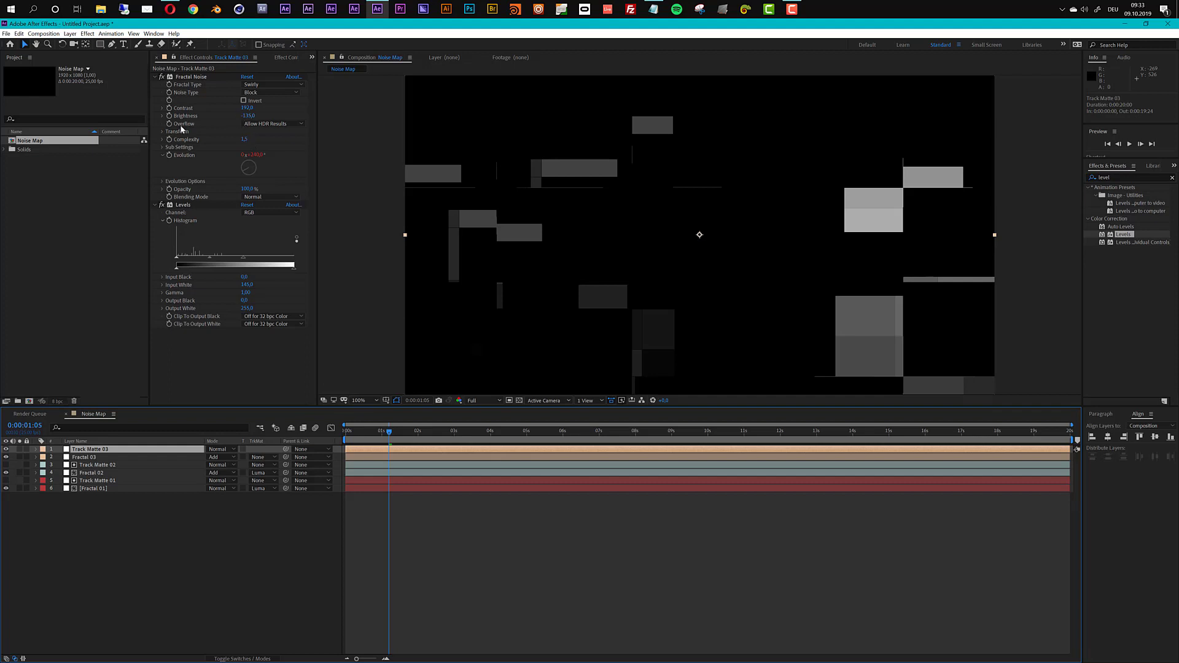
Enlarge the Scale Width and Scale Height of Track Matte 03's Fractal Noise and raise its Brightness slightly
{"action": "left_click", "coordinate": [163, 132]}
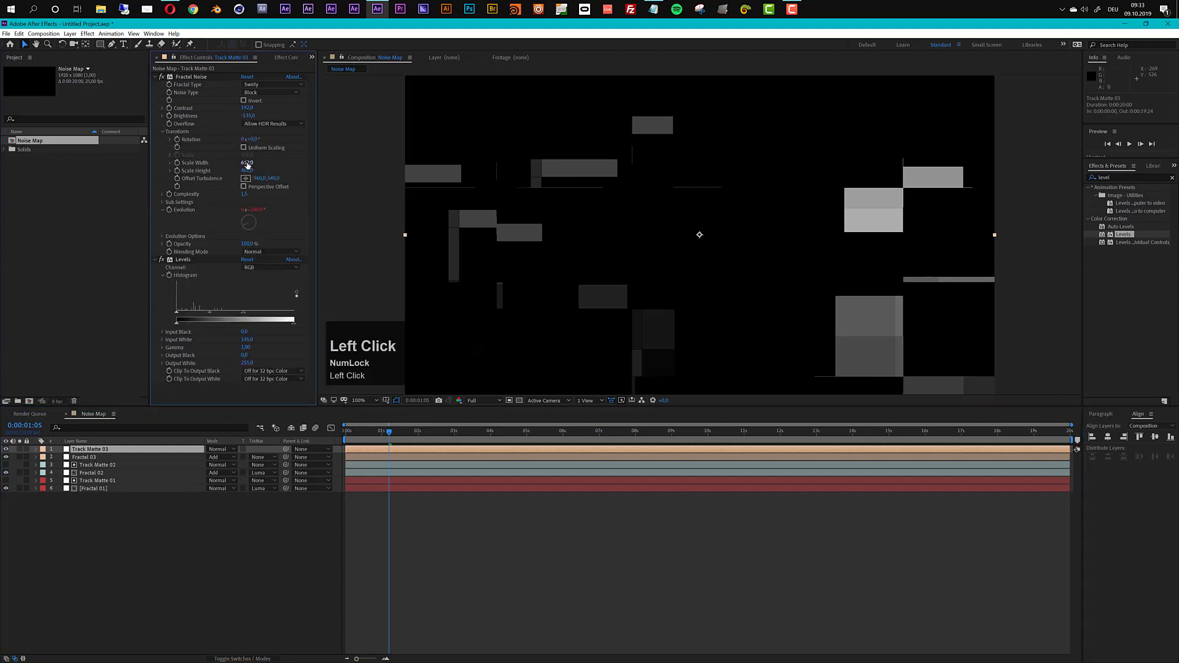
{"action": "left_click_drag", "start_coordinate": [247, 164], "coordinate": [441, 187]}
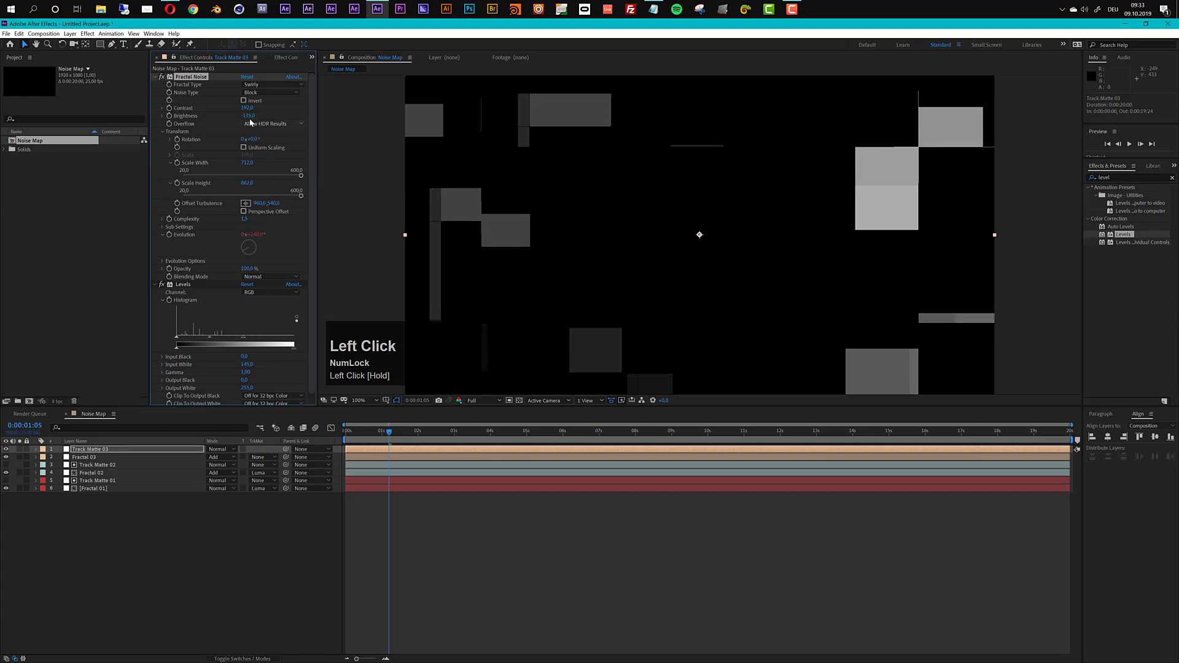
{"action": "left_click_drag", "start_coordinate": [254, 117], "coordinate": [252, 121]}
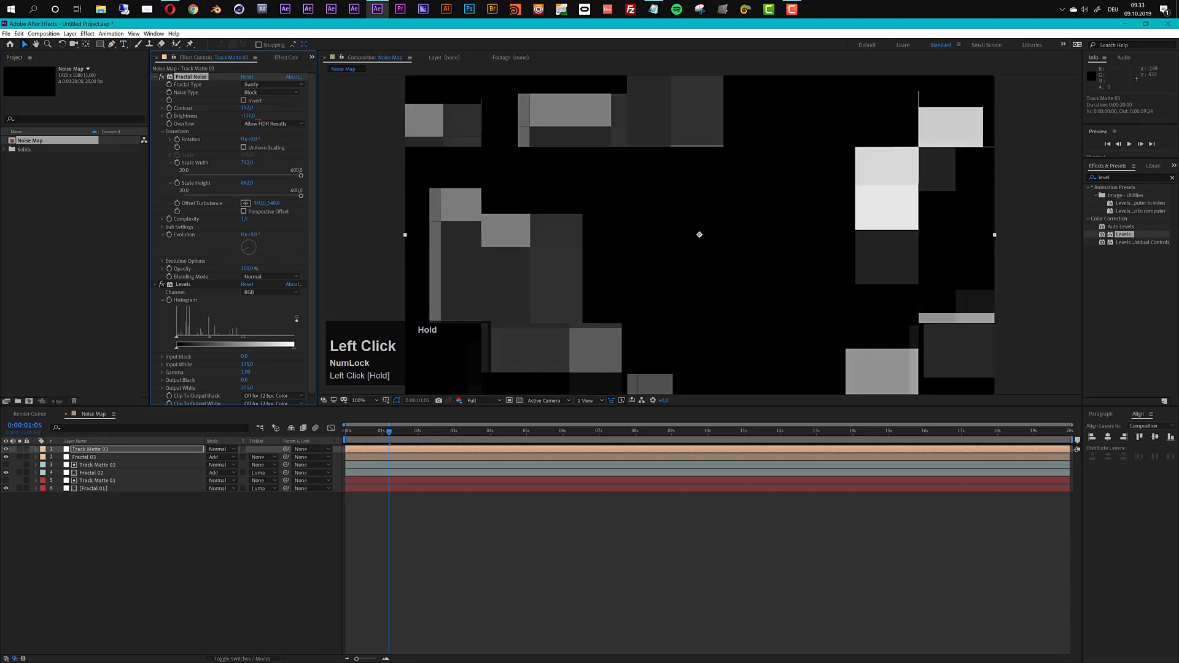
Set Track Matte 03's Random Seed to 760 and reduce its noise to Scale Width 506 and Scale Height 462, checking several frames
{"action": "left_click", "coordinate": [163, 262]}
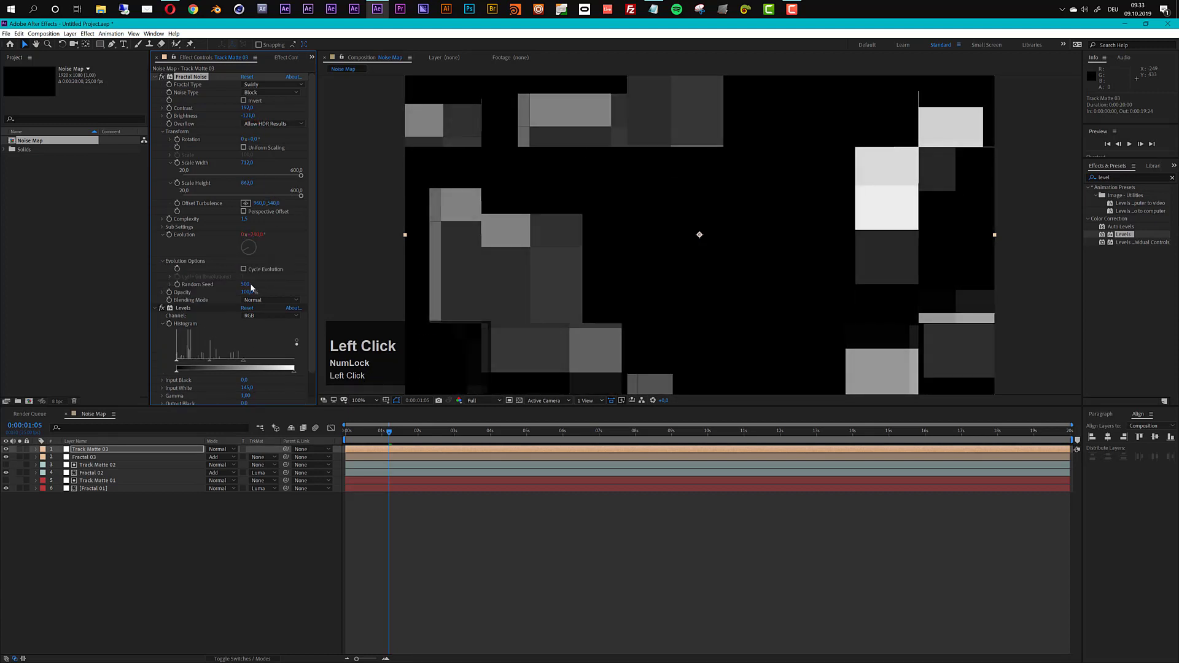
{"action": "left_click_drag", "start_coordinate": [246, 285], "coordinate": [257, 284]}
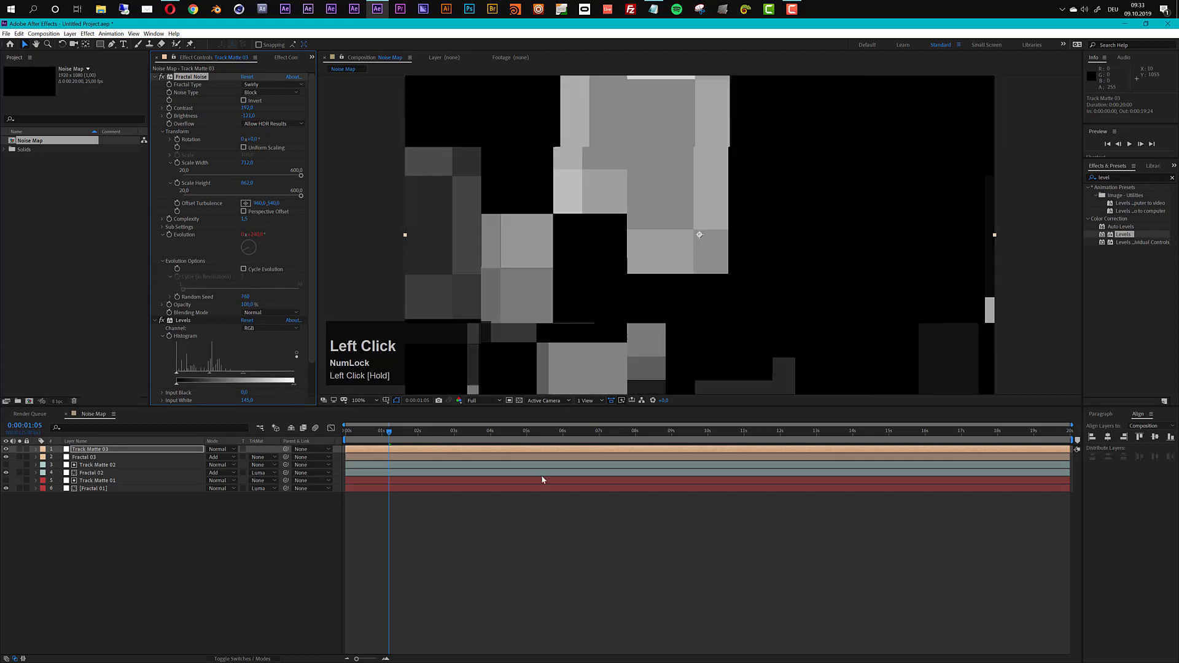
{"action": "left_click_drag", "start_coordinate": [465, 437], "coordinate": [568, 445]}
{"action": "left_click_drag", "start_coordinate": [580, 446], "coordinate": [586, 446]}
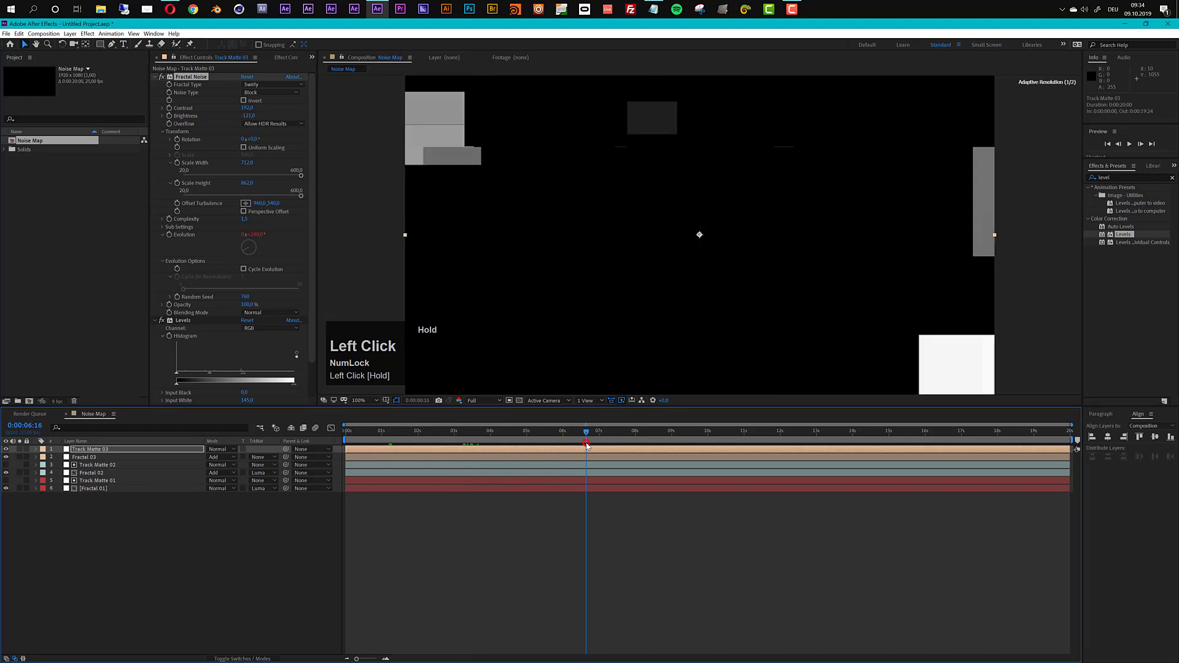
{"action": "left_click_drag", "start_coordinate": [249, 166], "coordinate": [89, 211]}
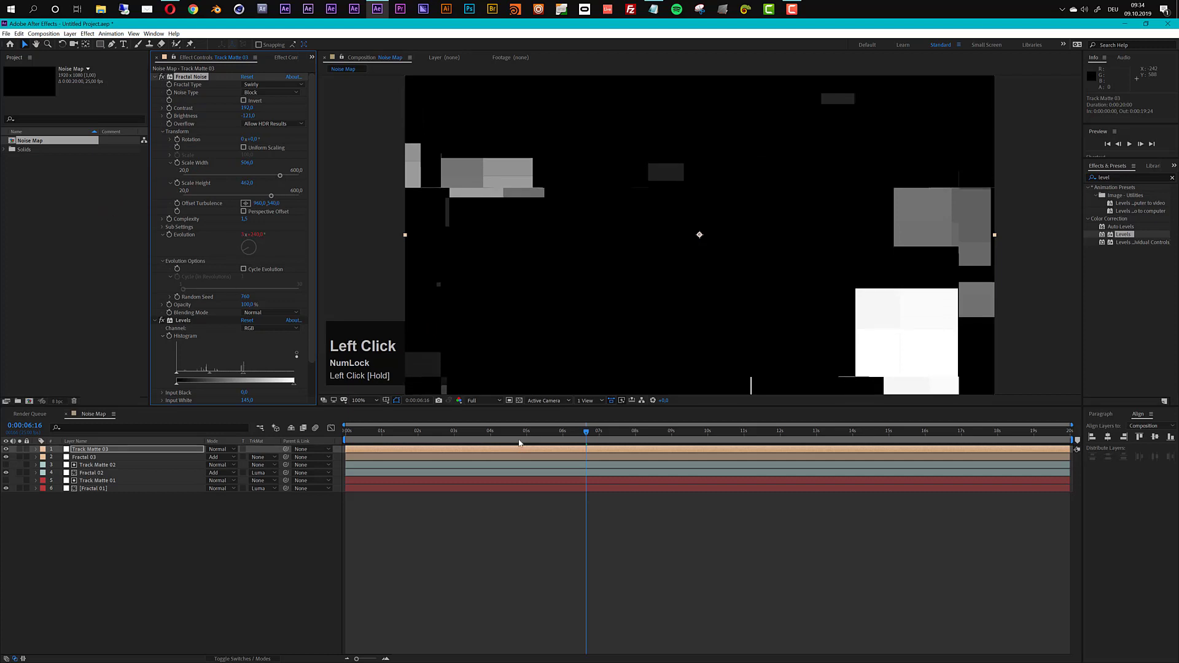
{"action": "left_click_drag", "start_coordinate": [519, 443], "coordinate": [618, 439]}
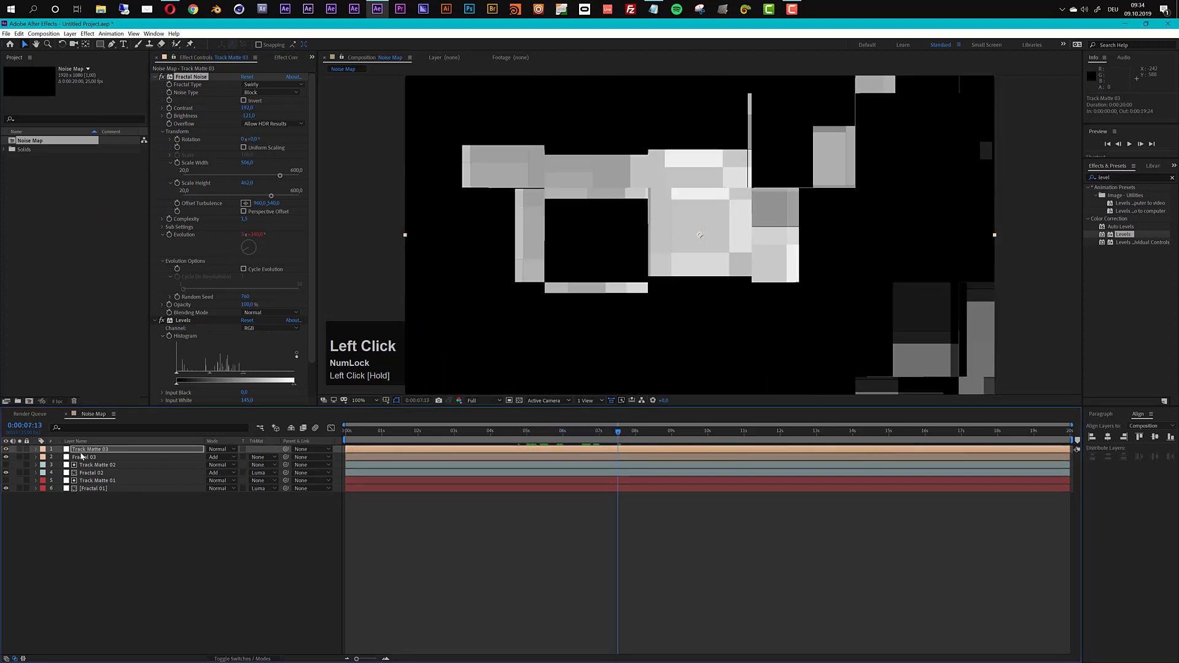
Apply Track Matte 03 as the luma matte of the Fractal 03 layer and scrub through the combined noise map
{"action": "left_click", "coordinate": [259, 459]}
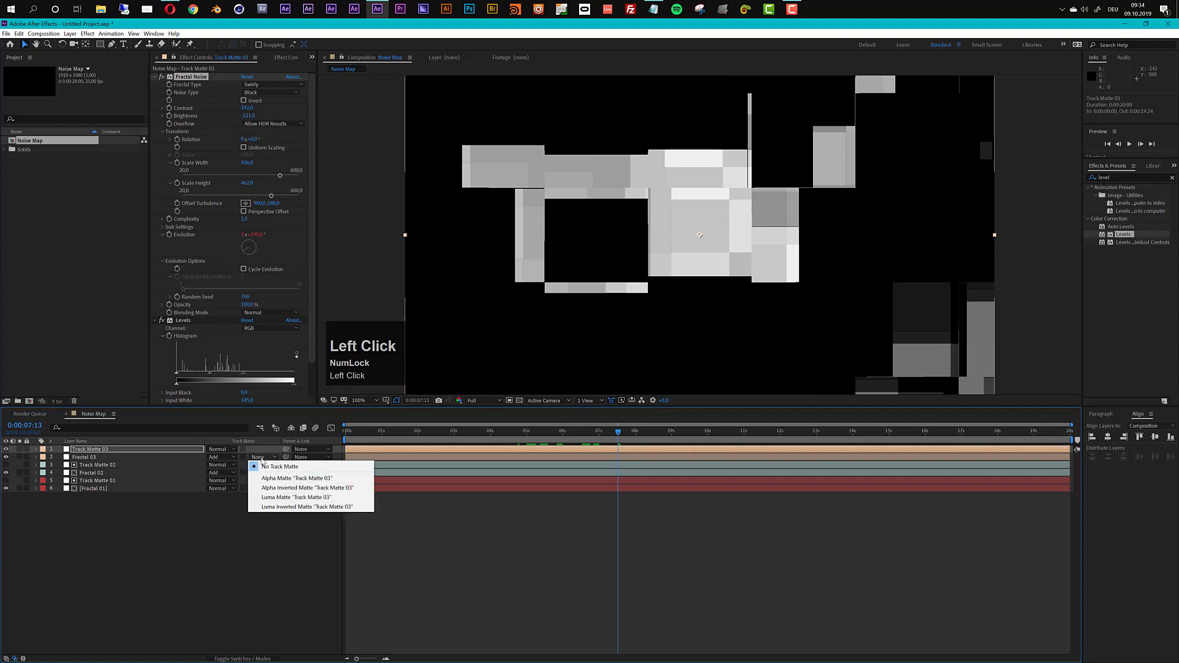
{"action": "left_click", "coordinate": [299, 498]}
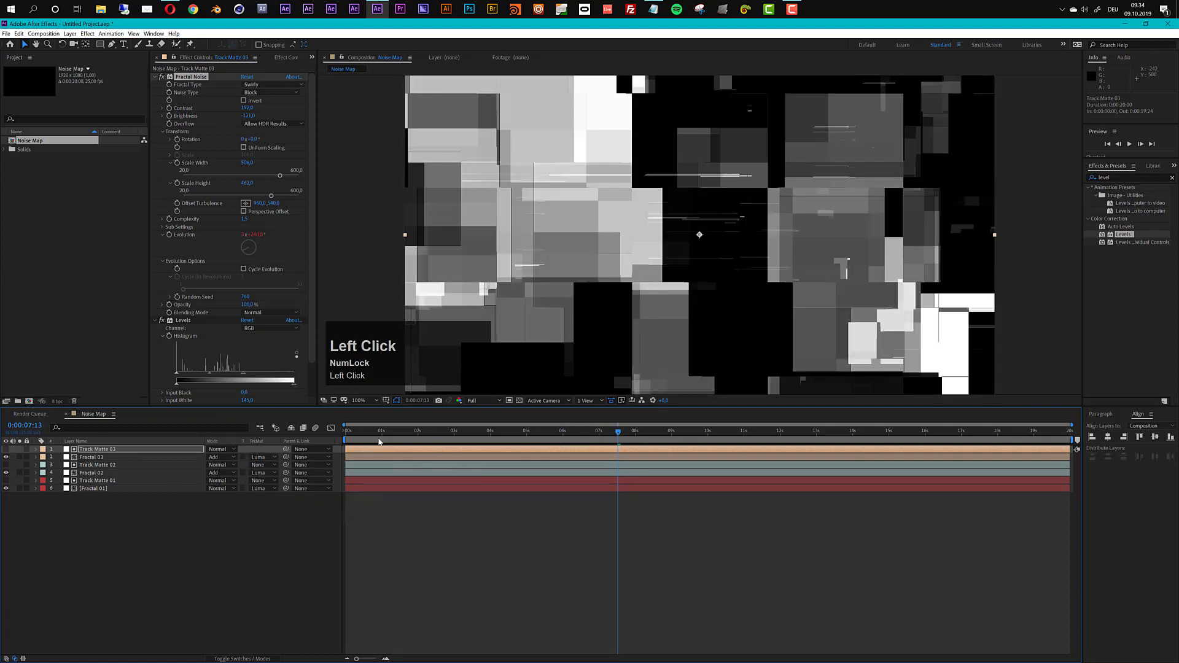
{"action": "left_click_drag", "start_coordinate": [457, 433], "coordinate": [543, 447]}
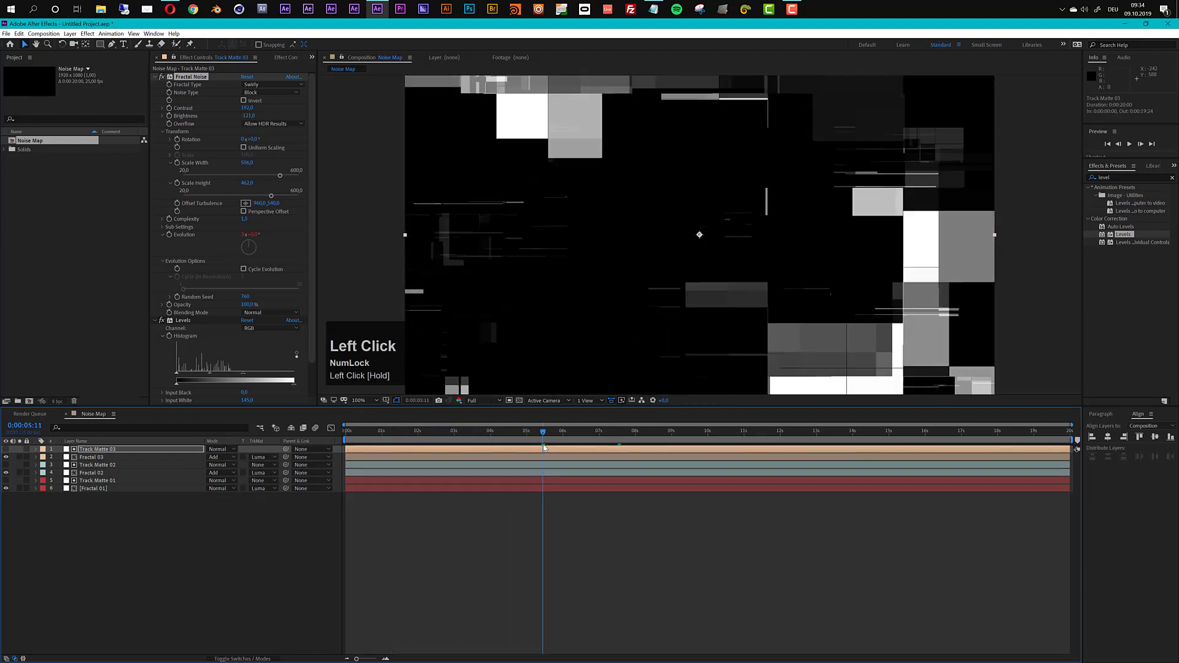
Preview the noise map, then set Track Matte 03's Fractal Noise to Contrast 290 and Brightness -132 with higher Complexity, checking several frames
{"action": "key", "text": "space"}
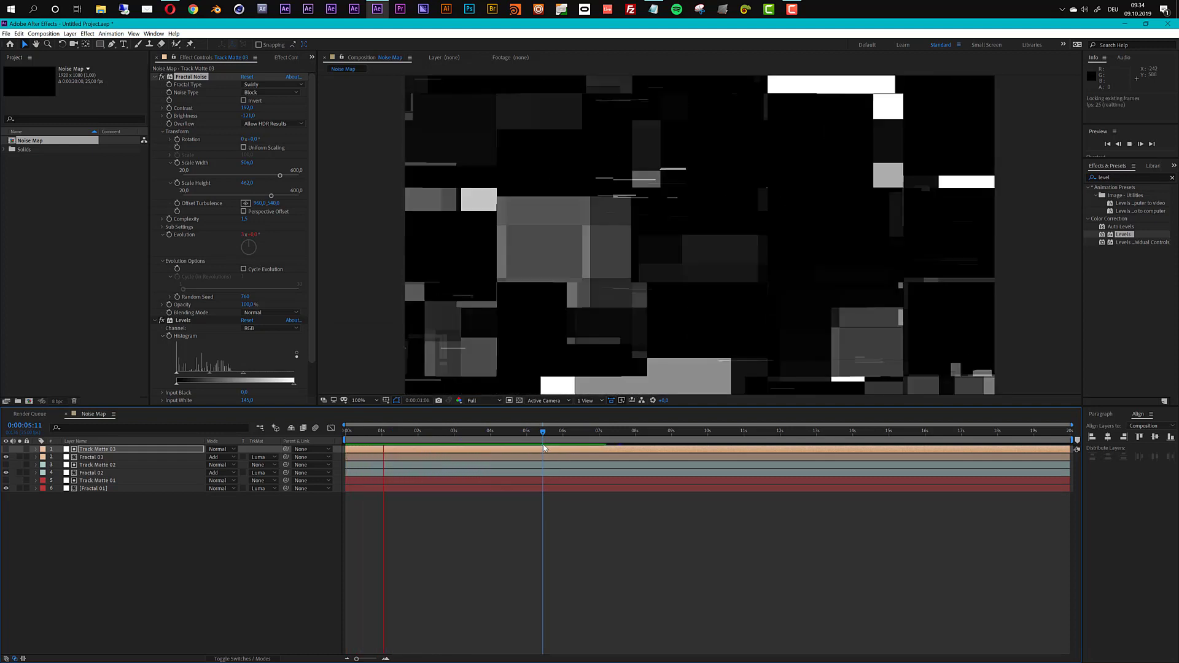
{"action": "key", "text": "space"}
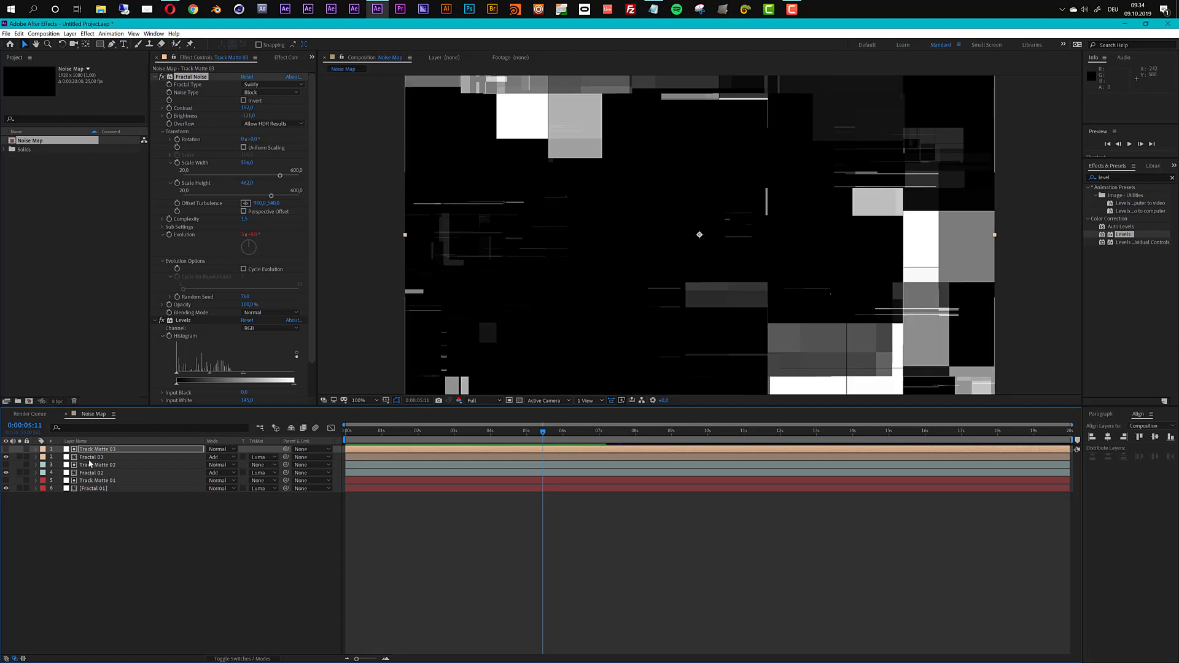
{"action": "left_click", "coordinate": [113, 452]}
{"action": "left_click", "coordinate": [245, 384]}
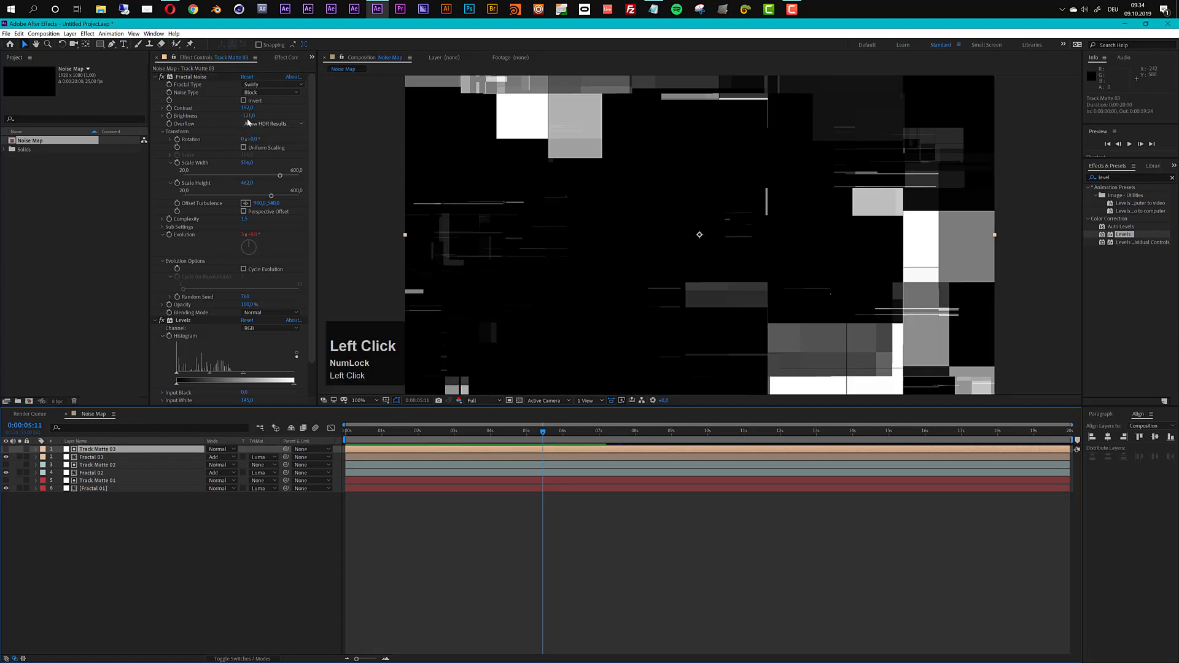
{"action": "left_click_drag", "start_coordinate": [249, 116], "coordinate": [278, 118]}
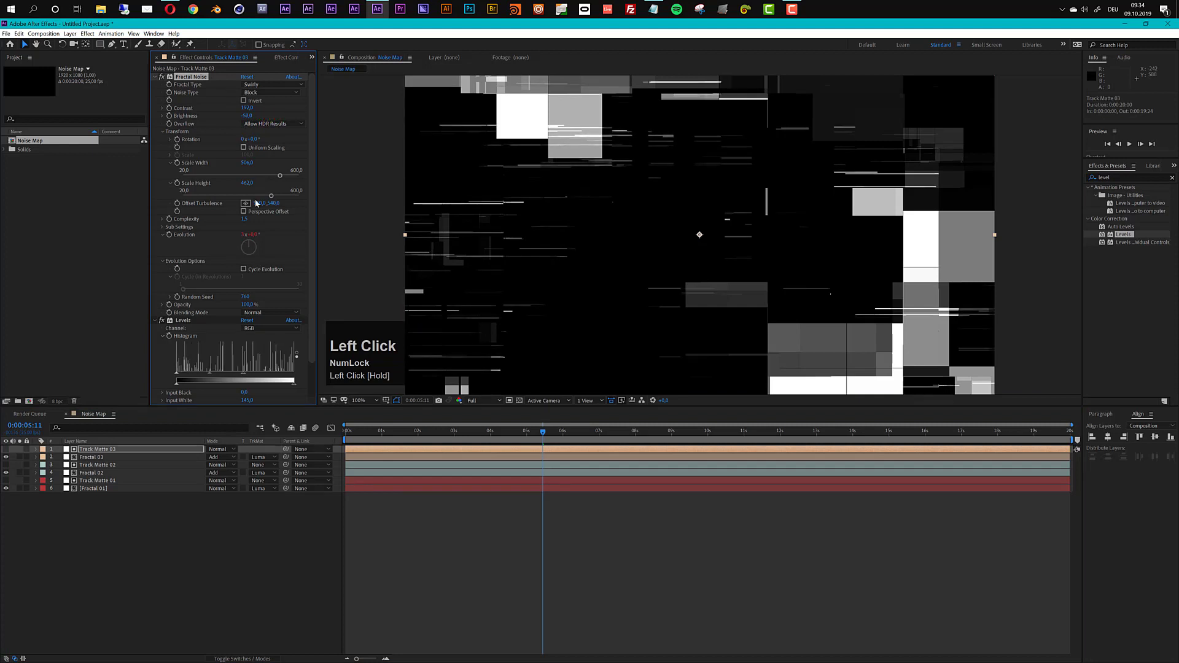
{"action": "left_click_drag", "start_coordinate": [252, 219], "coordinate": [325, 230]}
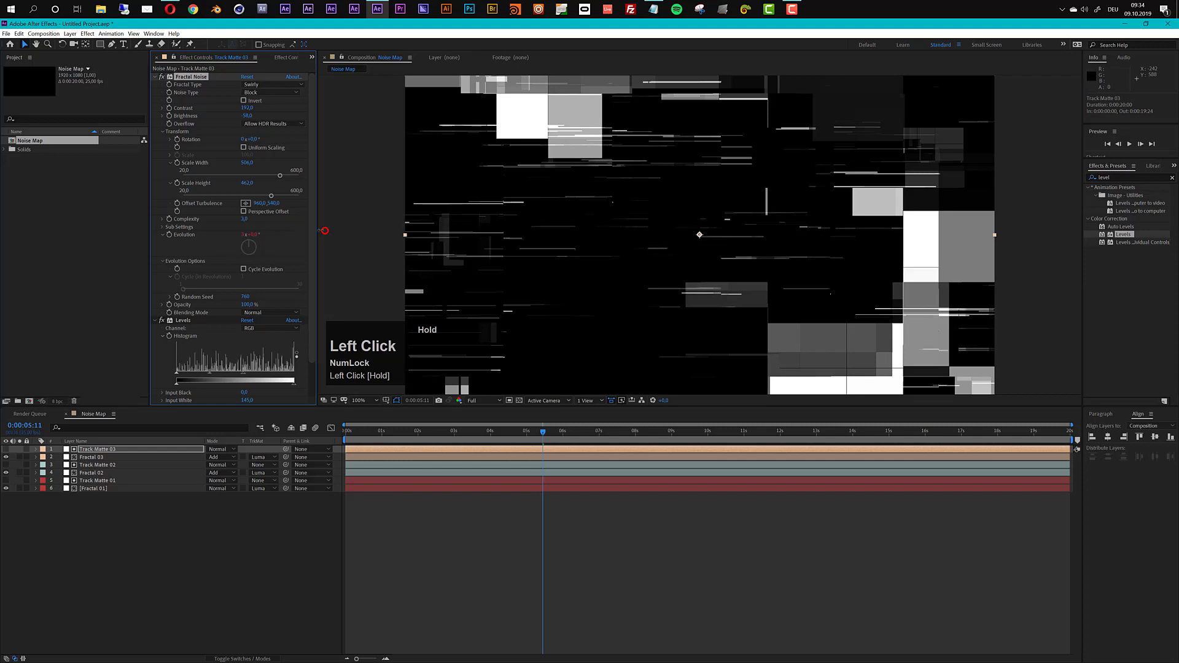
{"action": "left_click_drag", "start_coordinate": [246, 106], "coordinate": [184, 117]}
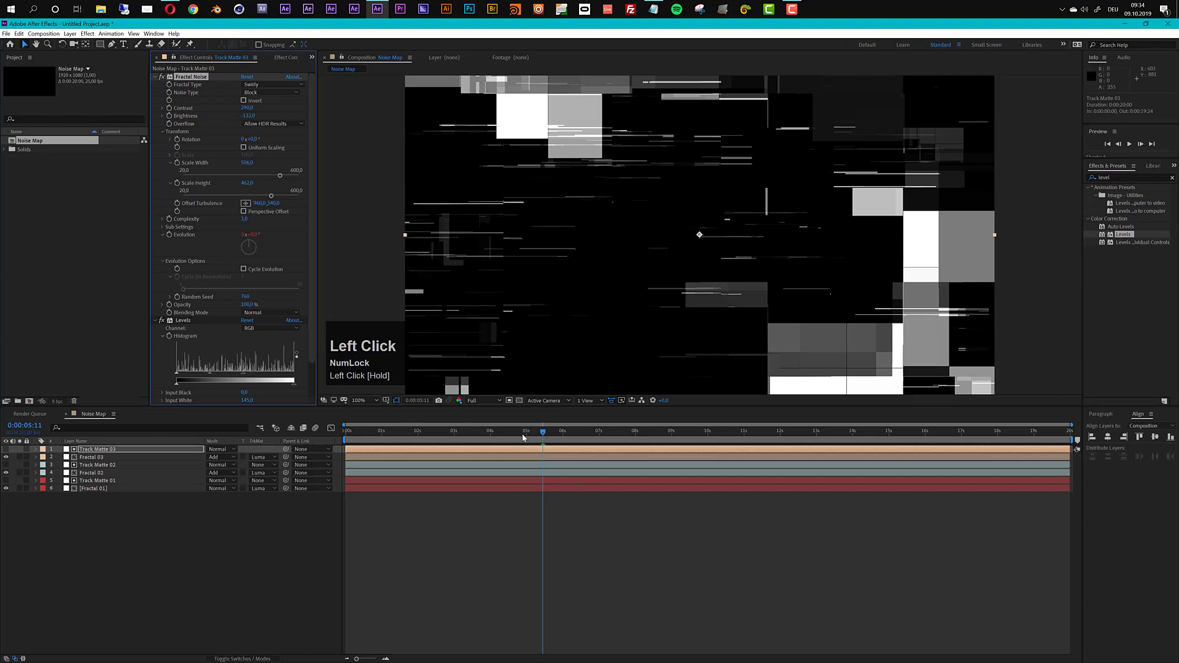
{"action": "left_click_drag", "start_coordinate": [525, 431], "coordinate": [685, 431]}
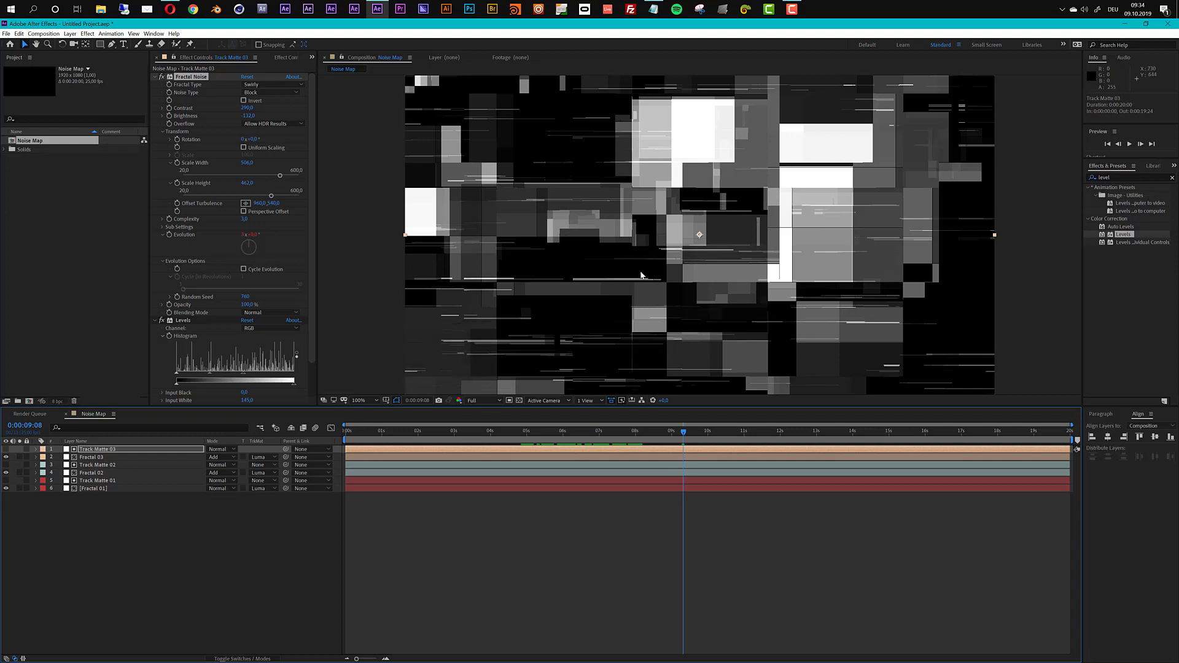
Select the Fractal Noise effect on the Fractal 03 layer
{"action": "left_click", "coordinate": [96, 458]}
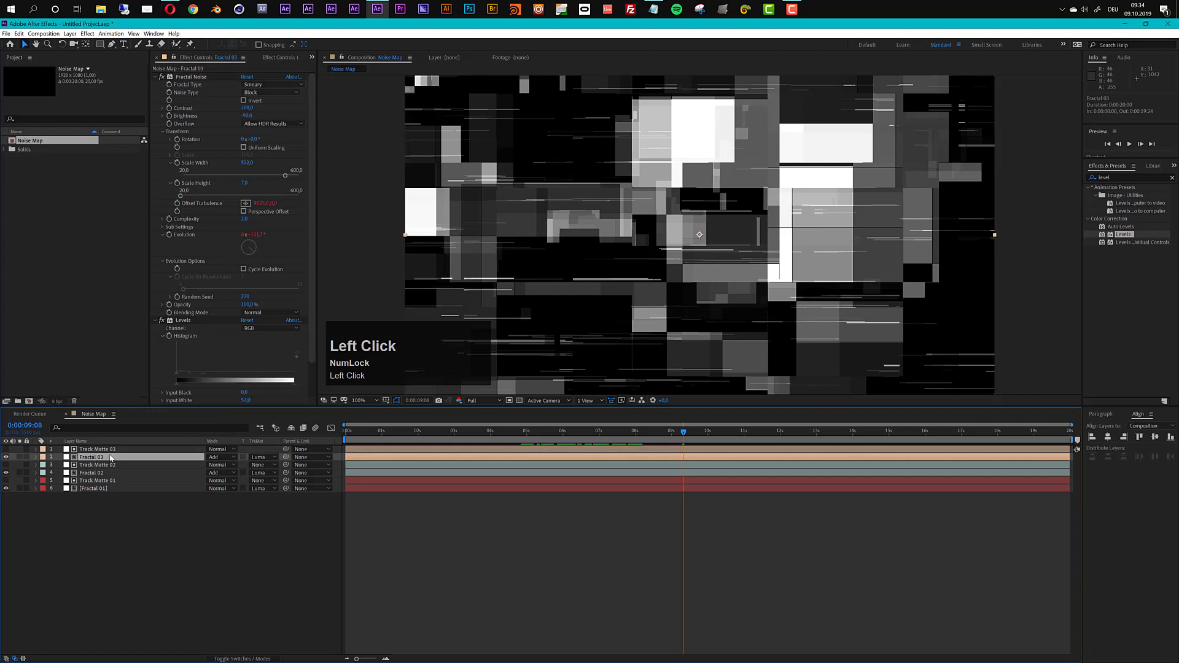
{"action": "left_click", "coordinate": [191, 78]}
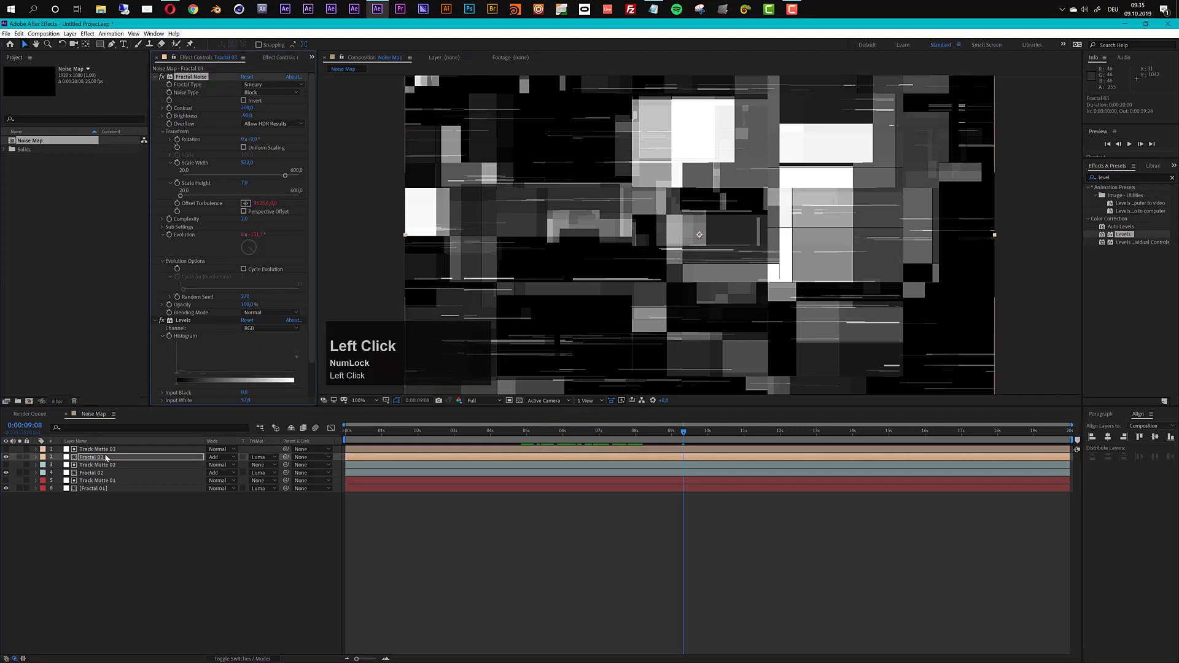